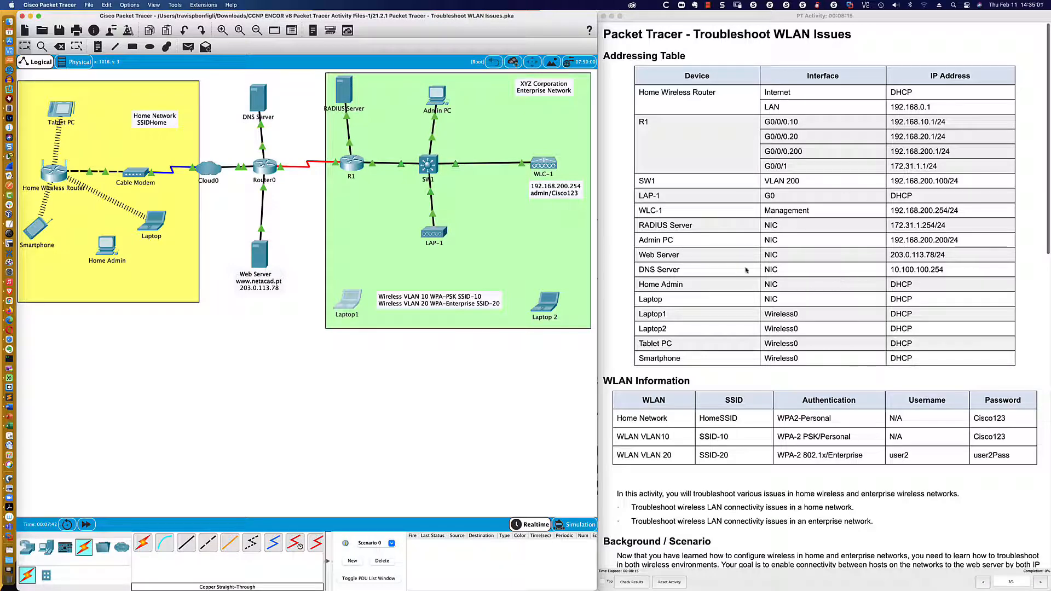
# - Nudge the RADIUS Server, SW1 and LAP-1 slightly to the right
pyautogui.scroll(-2, 617, 263)
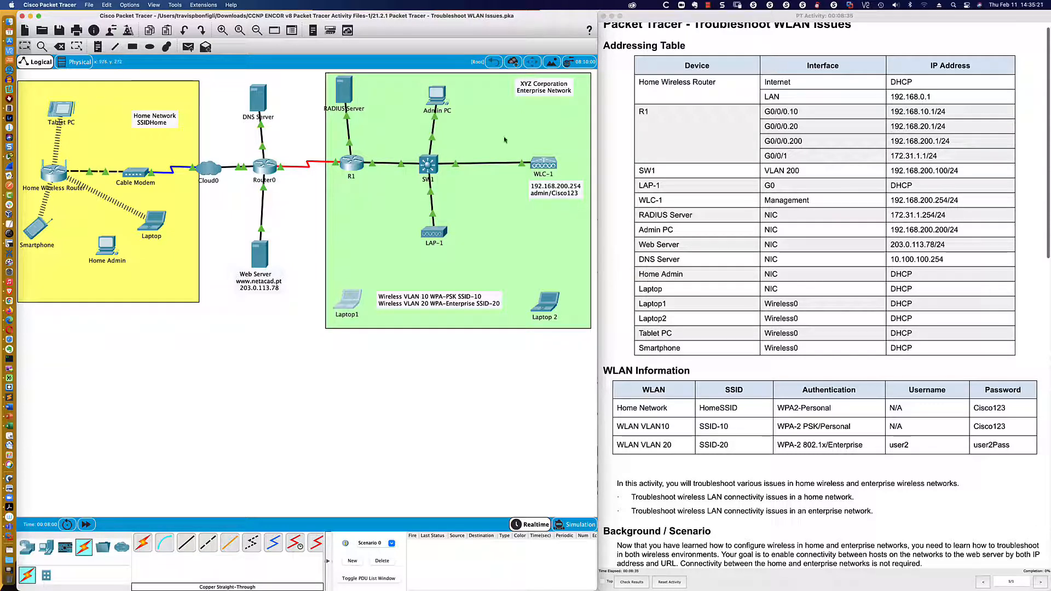
pyautogui.moveTo(345, 95); pyautogui.dragTo(351, 100)
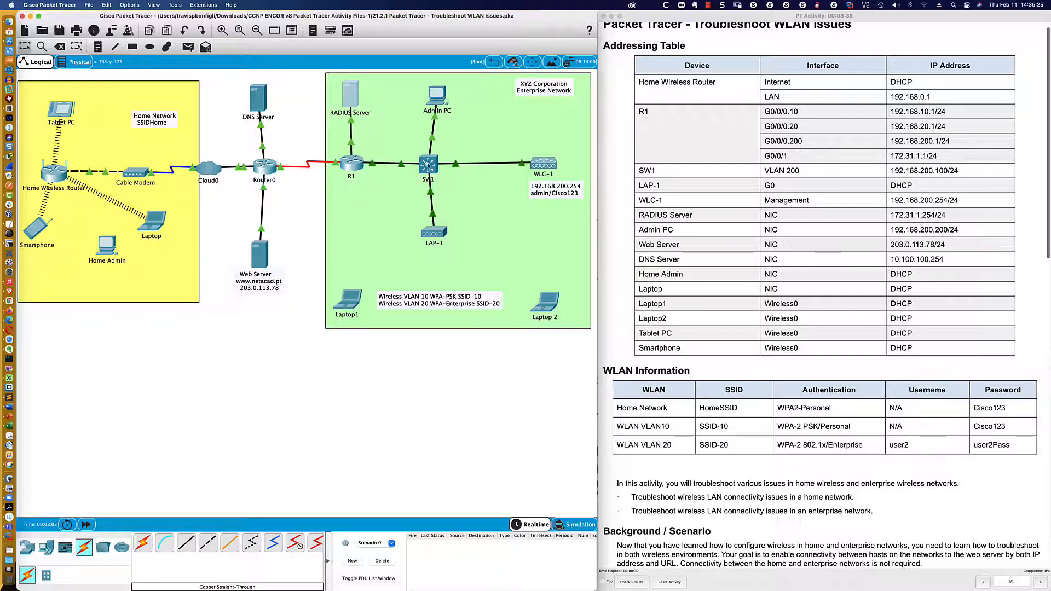
pyautogui.moveTo(429, 164); pyautogui.dragTo(436, 165)
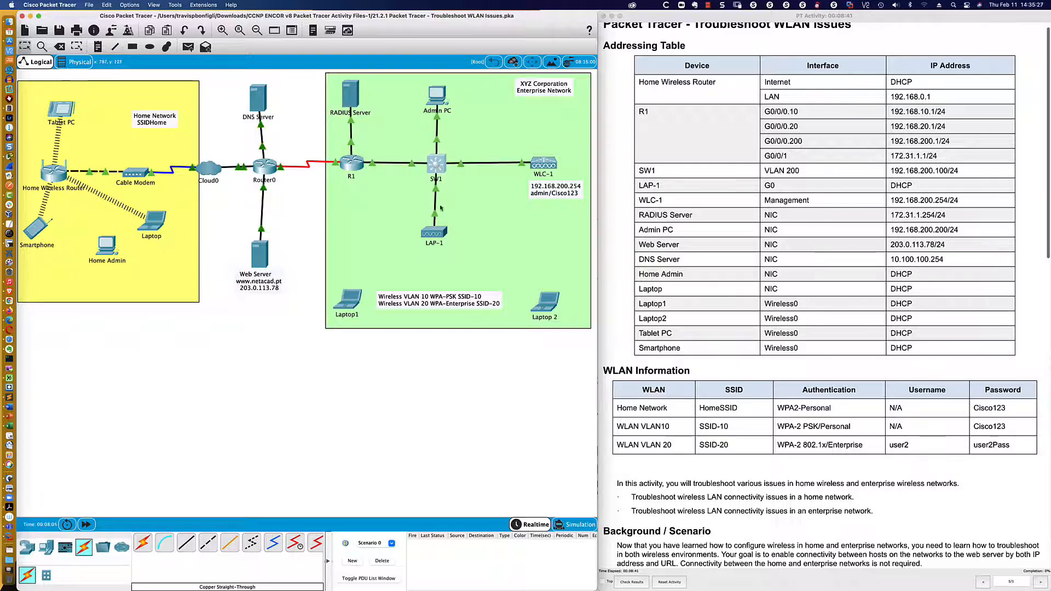
pyautogui.moveTo(434, 231); pyautogui.dragTo(436, 231)
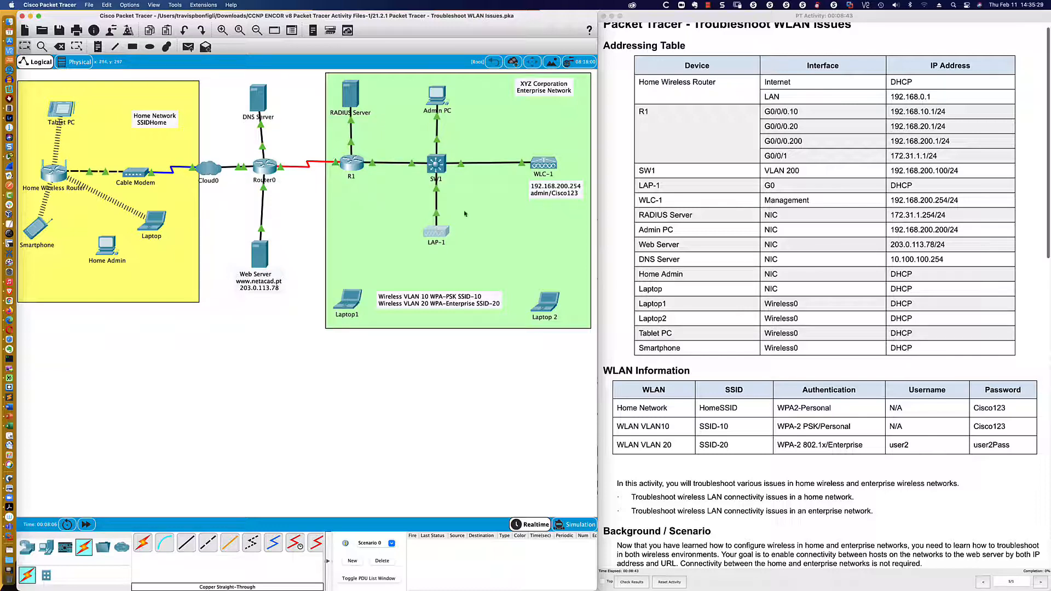
# - Highlight the step 1a instruction about testing connectivity by IP and URL in the activity window
pyautogui.scroll(-5, 629, 295)
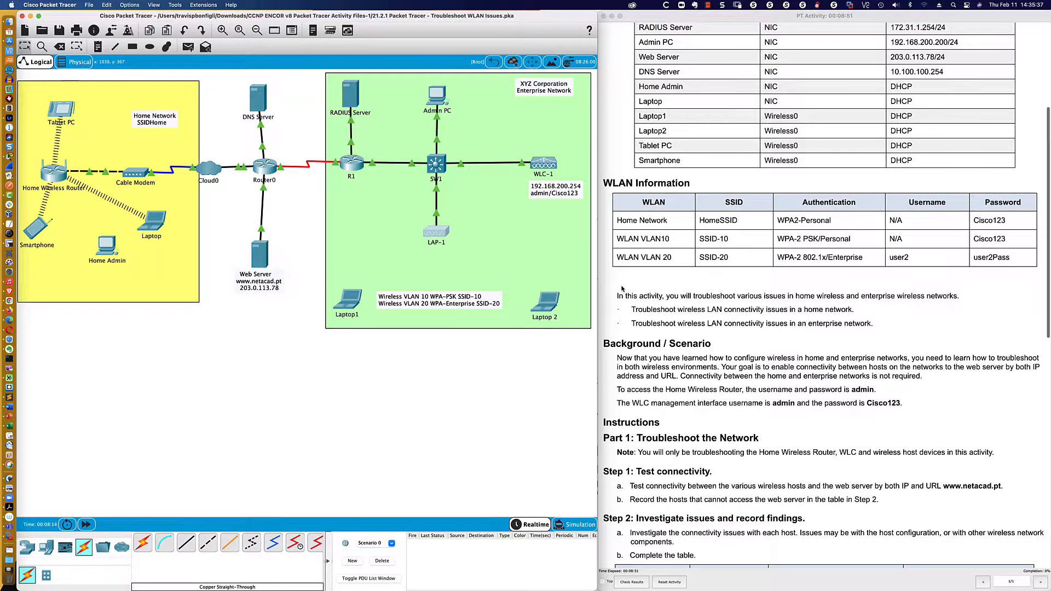
pyautogui.scroll(-2, 622, 288)
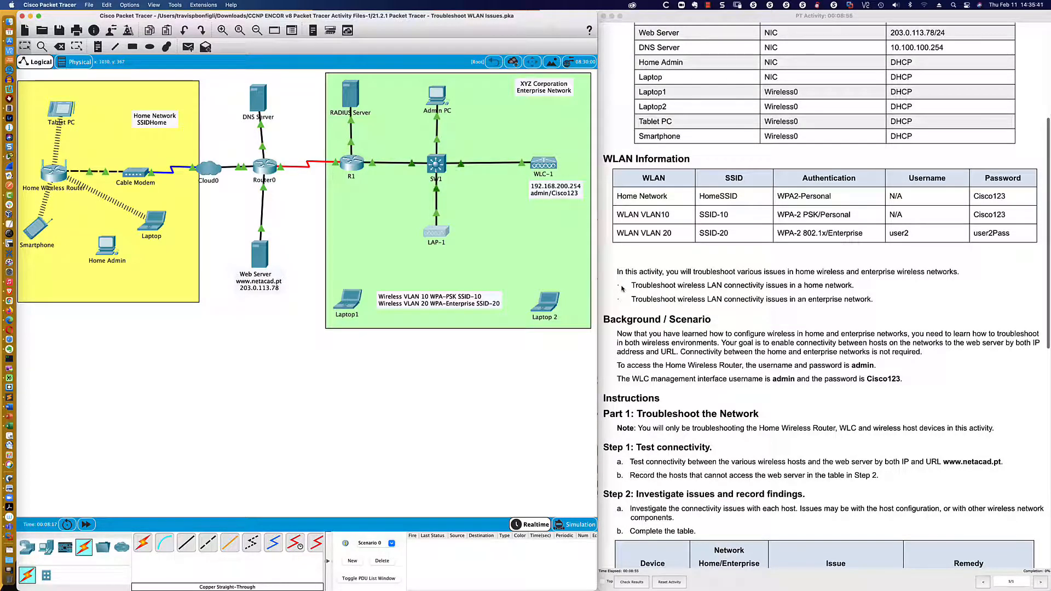
pyautogui.scroll(-5, 622, 289)
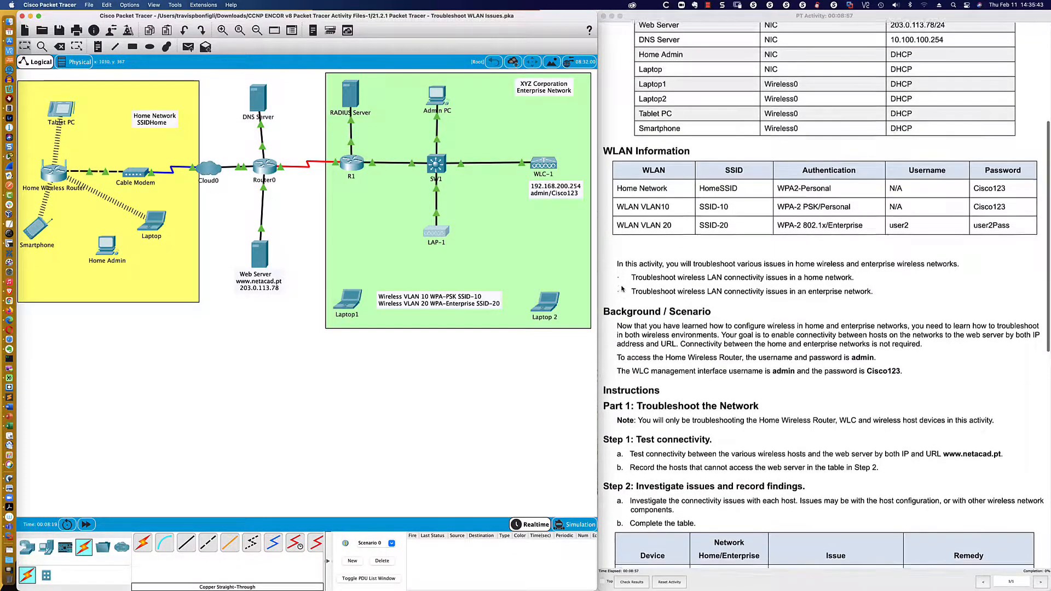
pyautogui.scroll(-1, 622, 288)
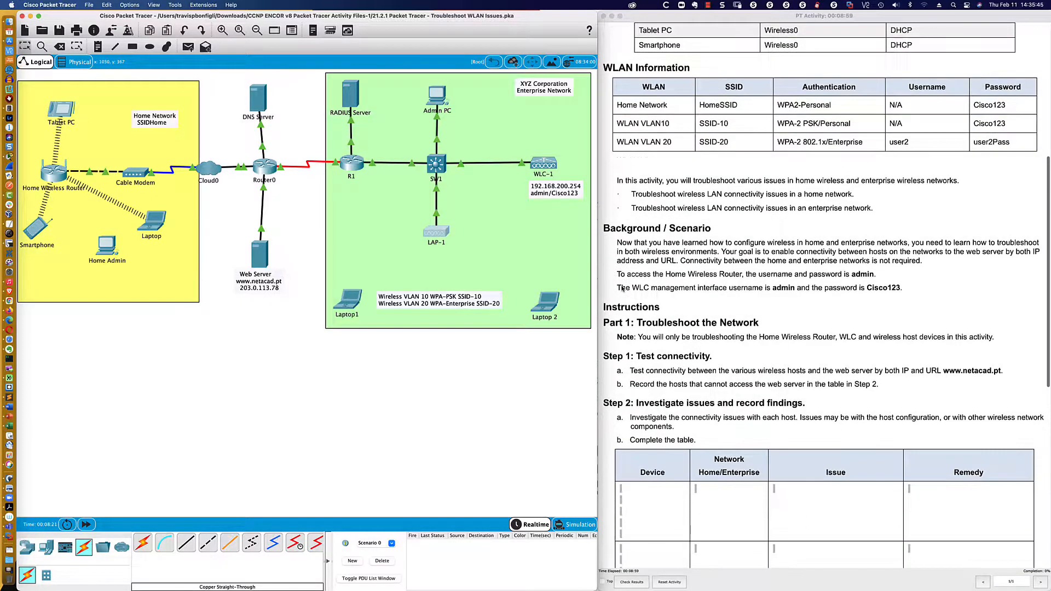
pyautogui.scroll(-1, 740, 269)
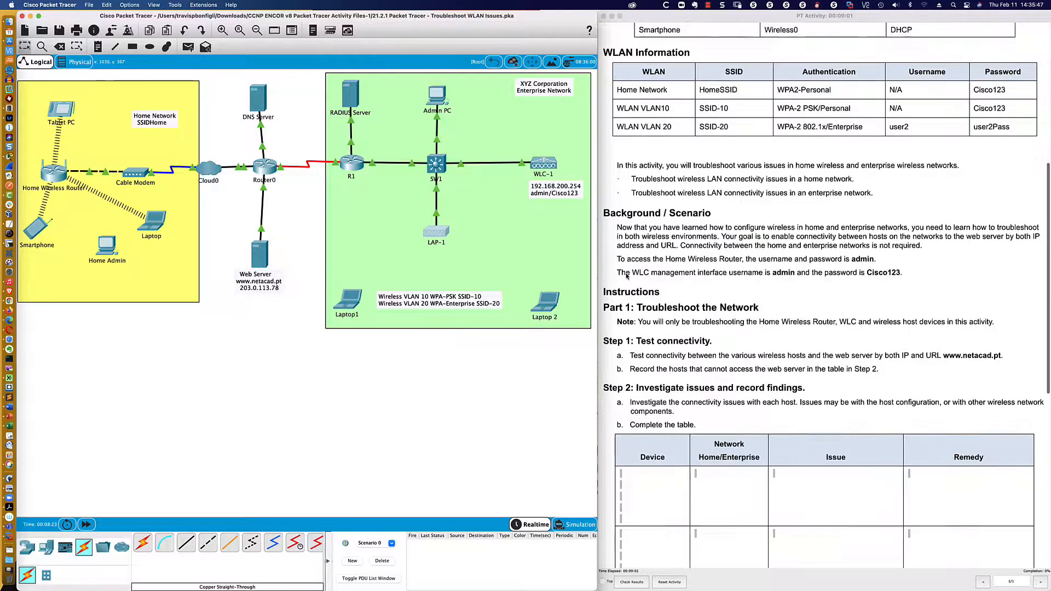
pyautogui.scroll(-20, 688, 280)
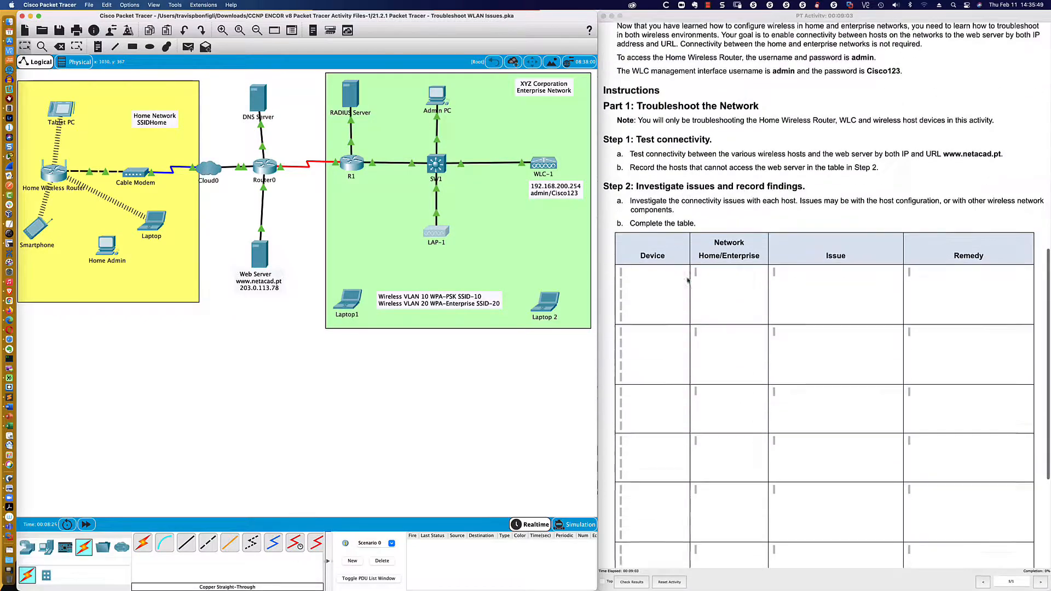
pyautogui.scroll(-3, 687, 280)
pyautogui.scroll(3, 687, 279)
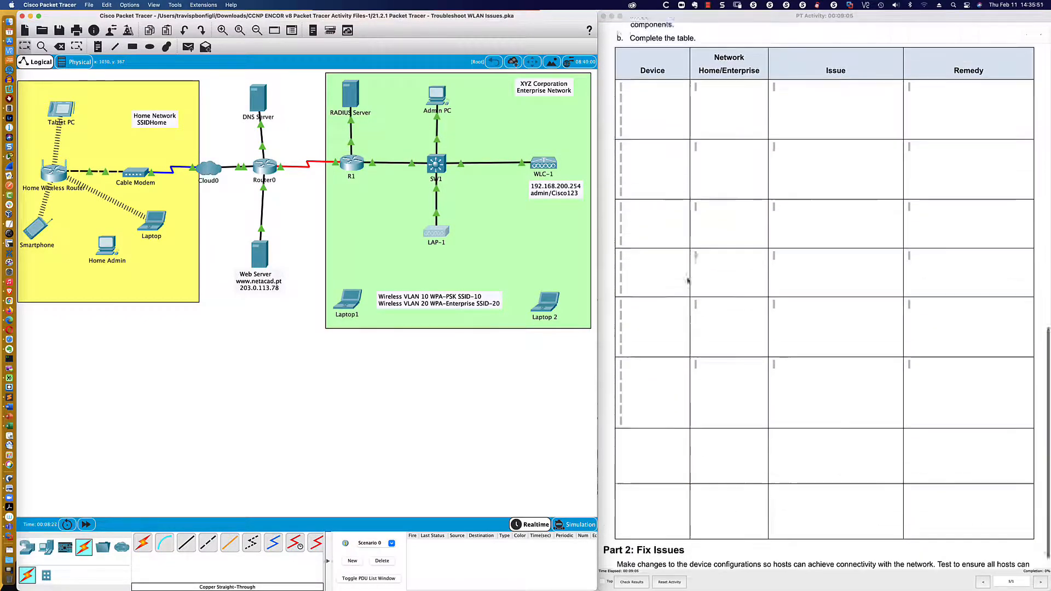
pyautogui.scroll(-4, 688, 280)
pyautogui.scroll(8, 688, 280)
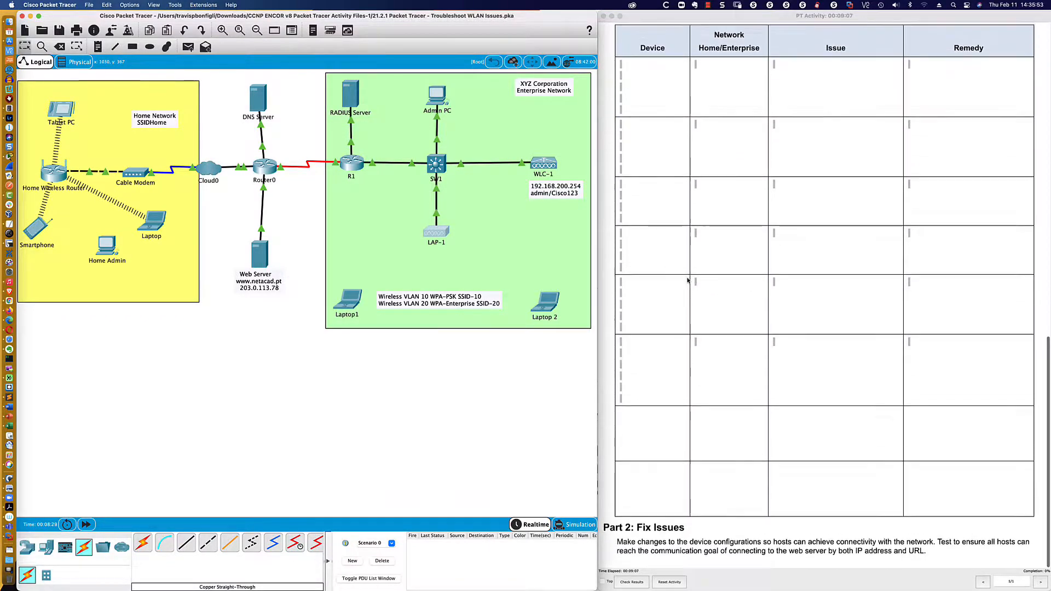
pyautogui.scroll(17, 687, 280)
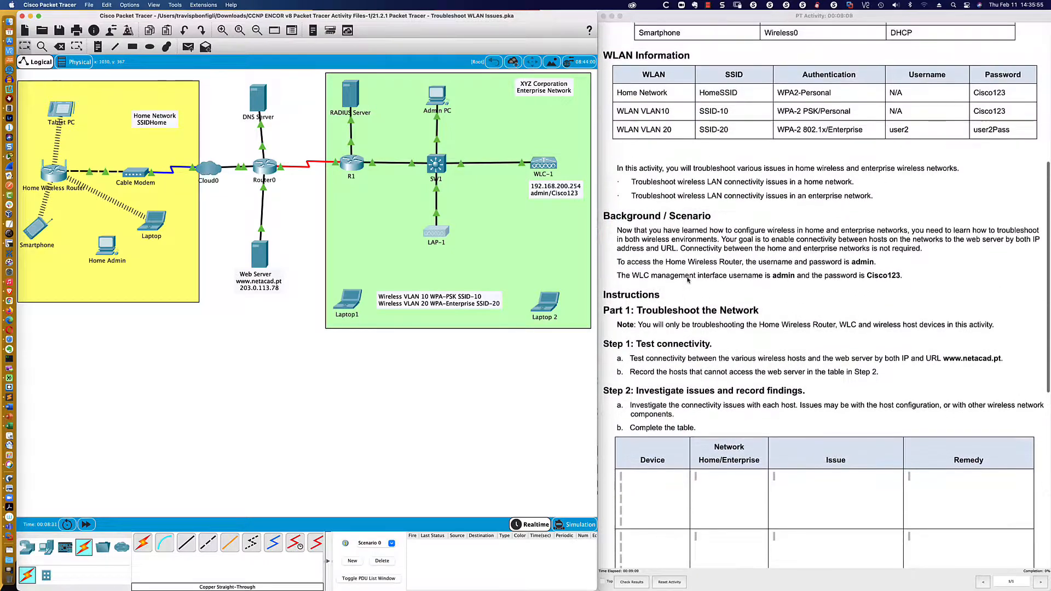
pyautogui.scroll(5, 687, 279)
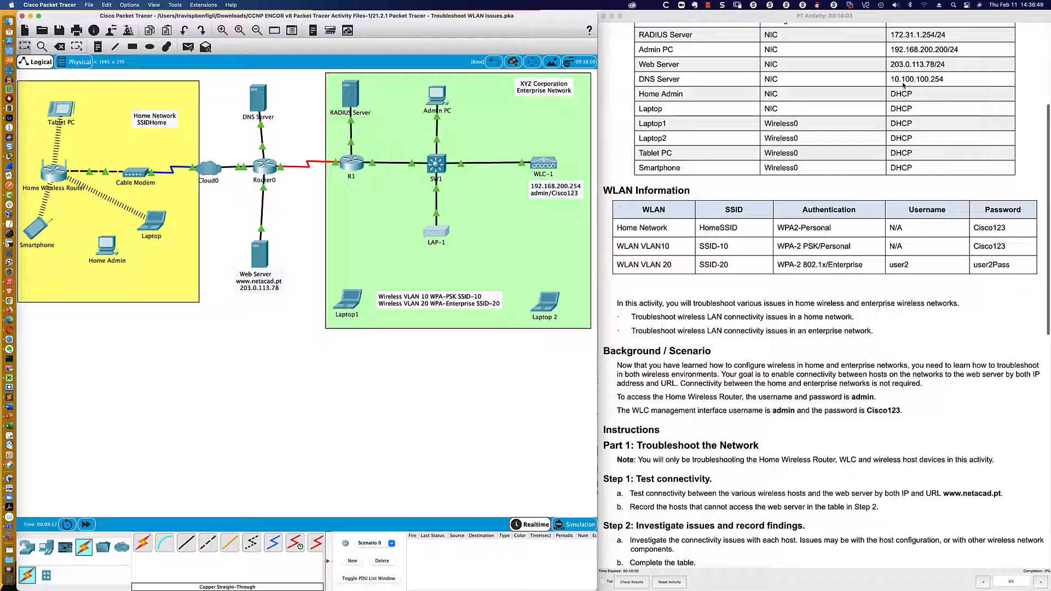
pyautogui.click(714, 481)
pyautogui.moveTo(629, 493); pyautogui.dragTo(1005, 498)
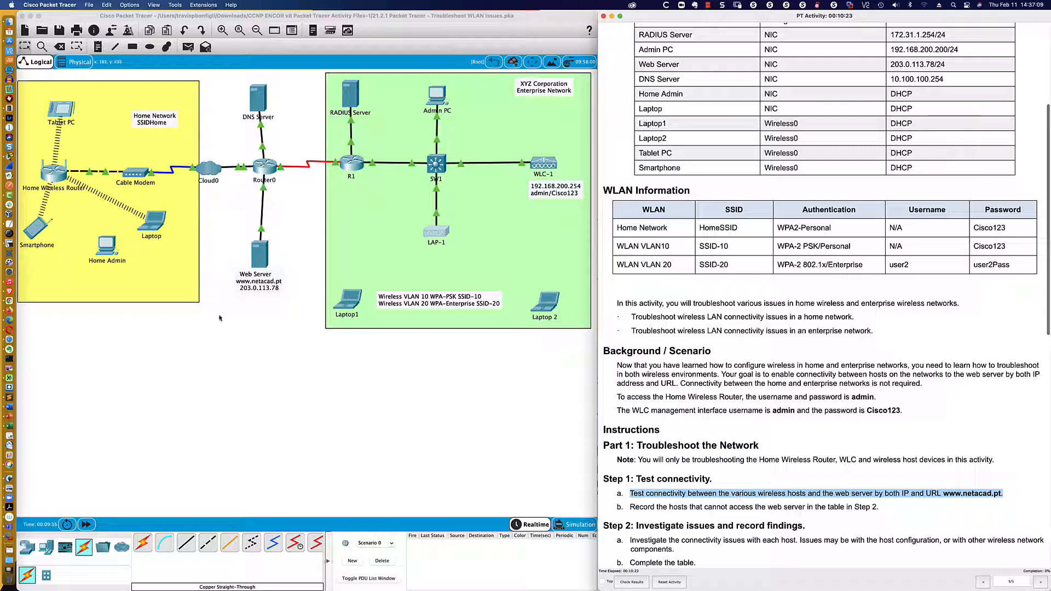
# - Move the Home Admin PC slightly up and to the left
pyautogui.click(80, 255)
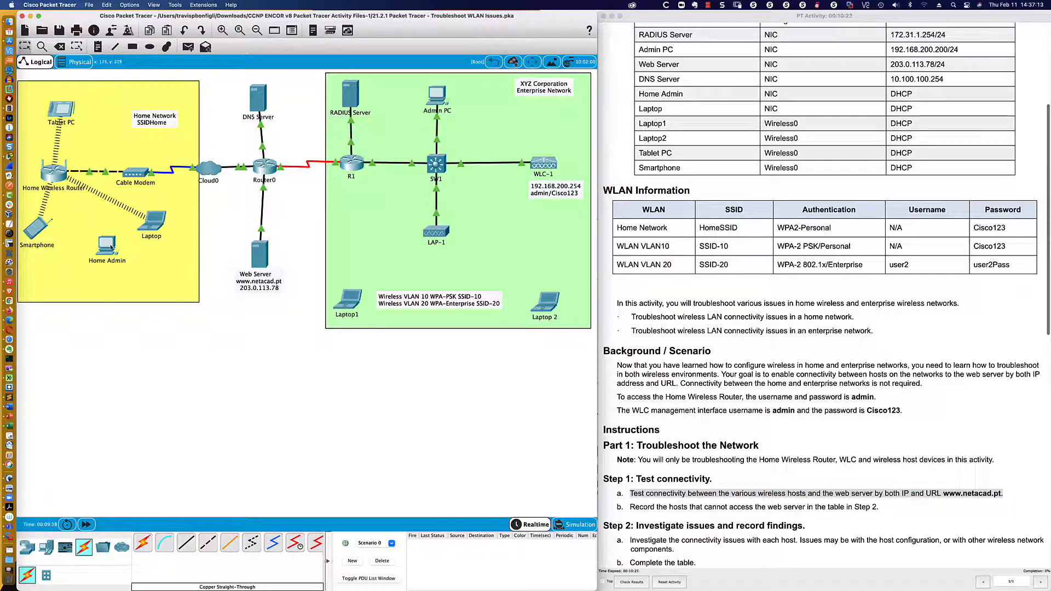
pyautogui.moveTo(112, 249)
pyautogui.mouseDown()
pyautogui.moveTo(95, 244)
pyautogui.moveTo(115, 257)
pyautogui.moveTo(98, 257)
pyautogui.mouseUp()
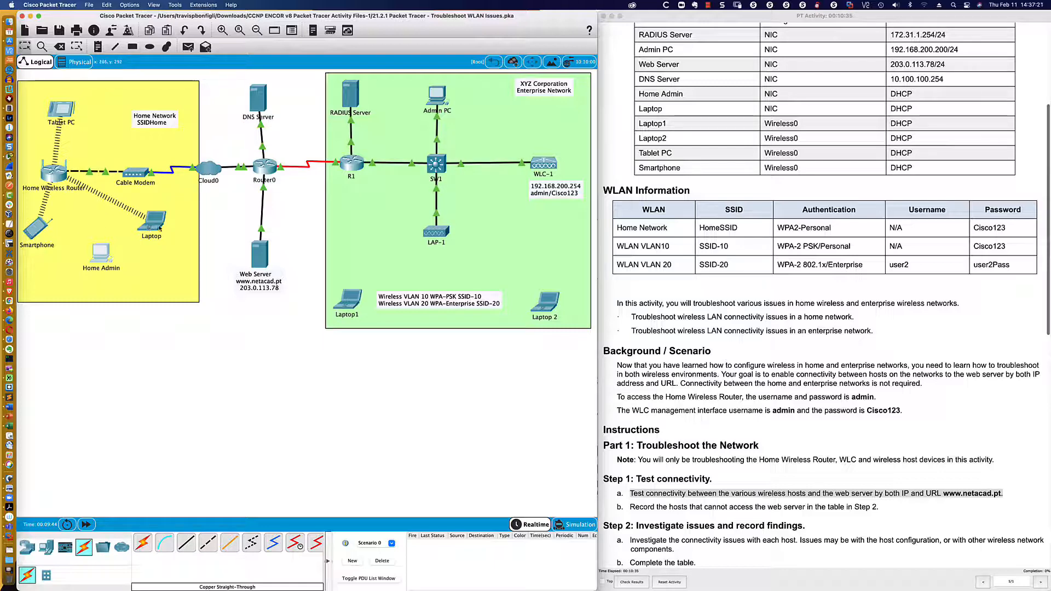
pyautogui.moveTo(160, 228)
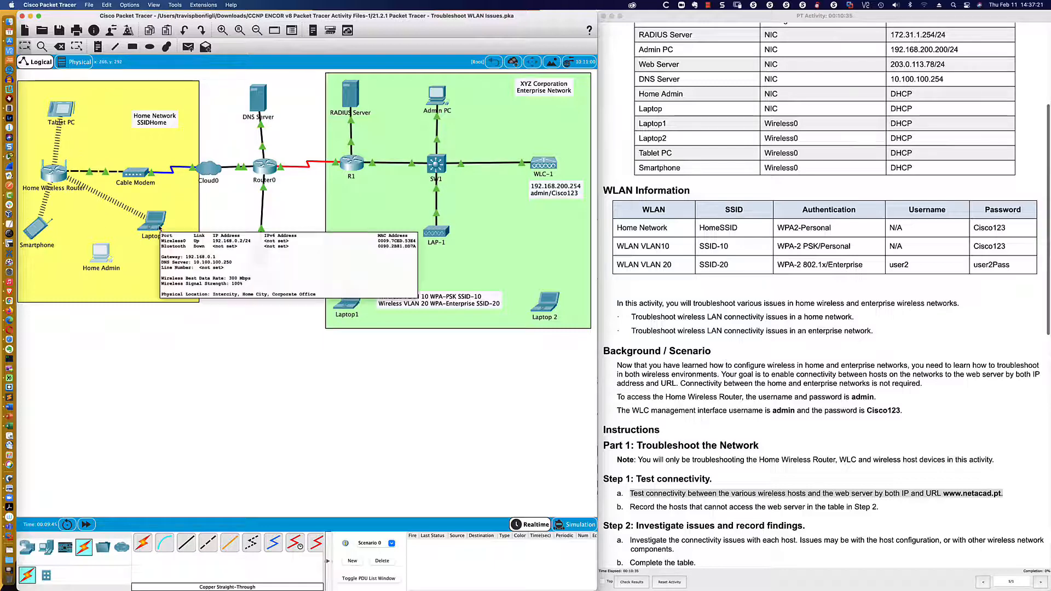
pyautogui.click(34, 231)
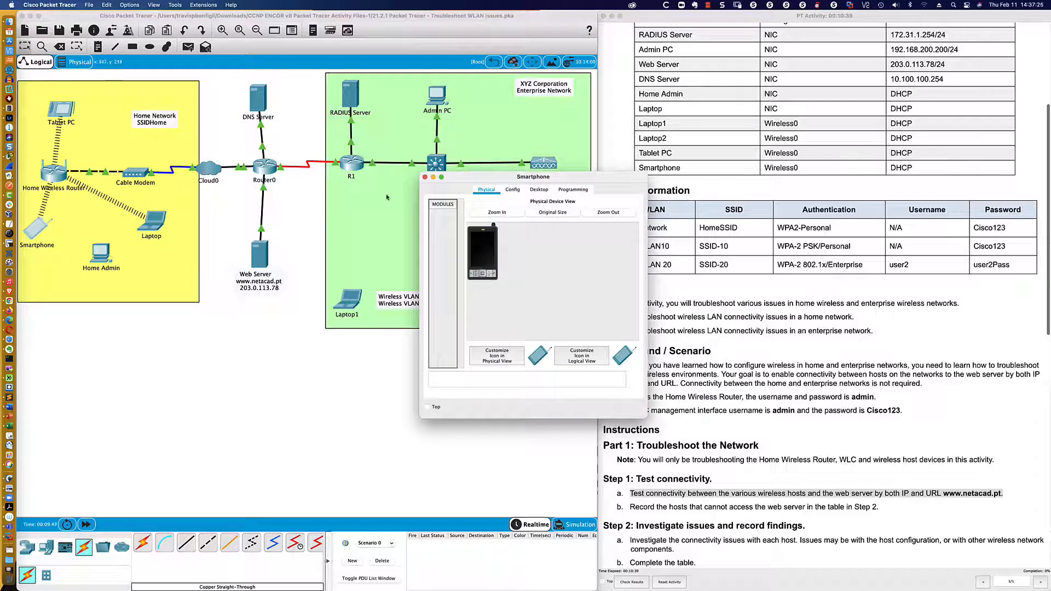
pyautogui.moveTo(463, 183); pyautogui.dragTo(410, 341)
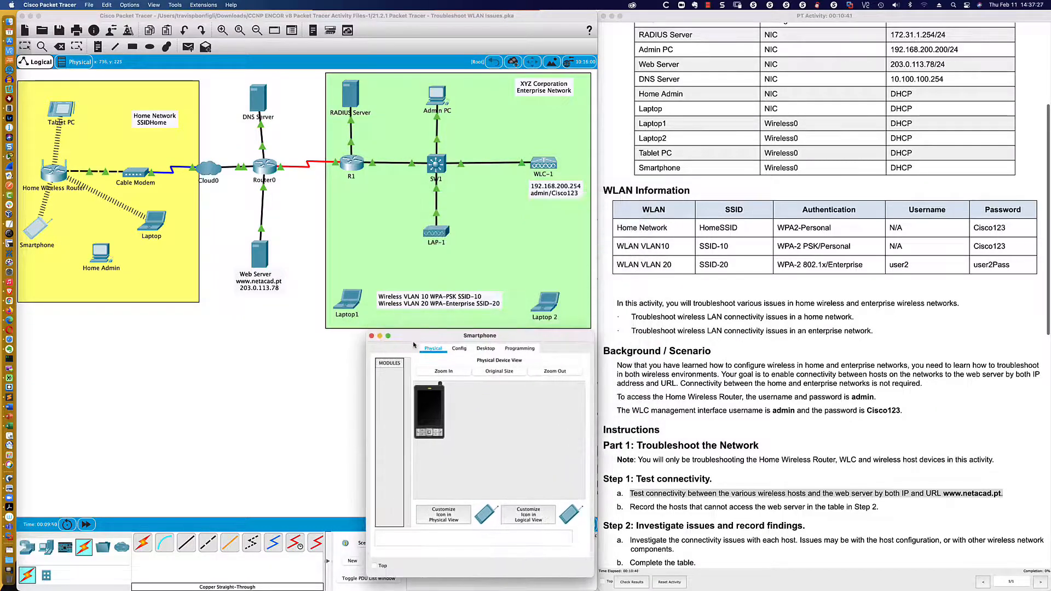
pyautogui.click(486, 348)
pyautogui.click(548, 381)
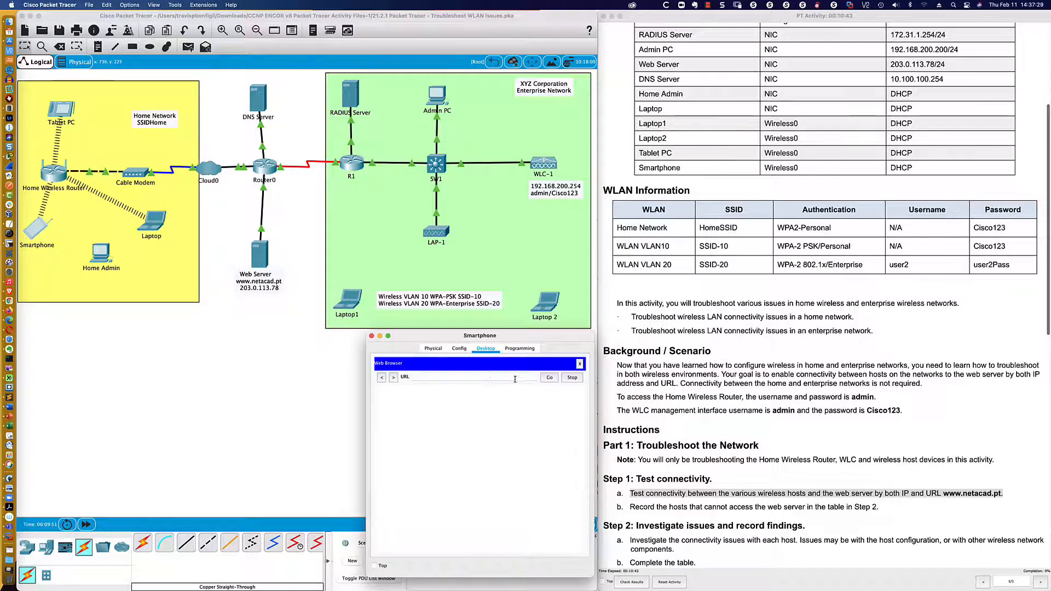
pyautogui.click(487, 377)
pyautogui.write('w')
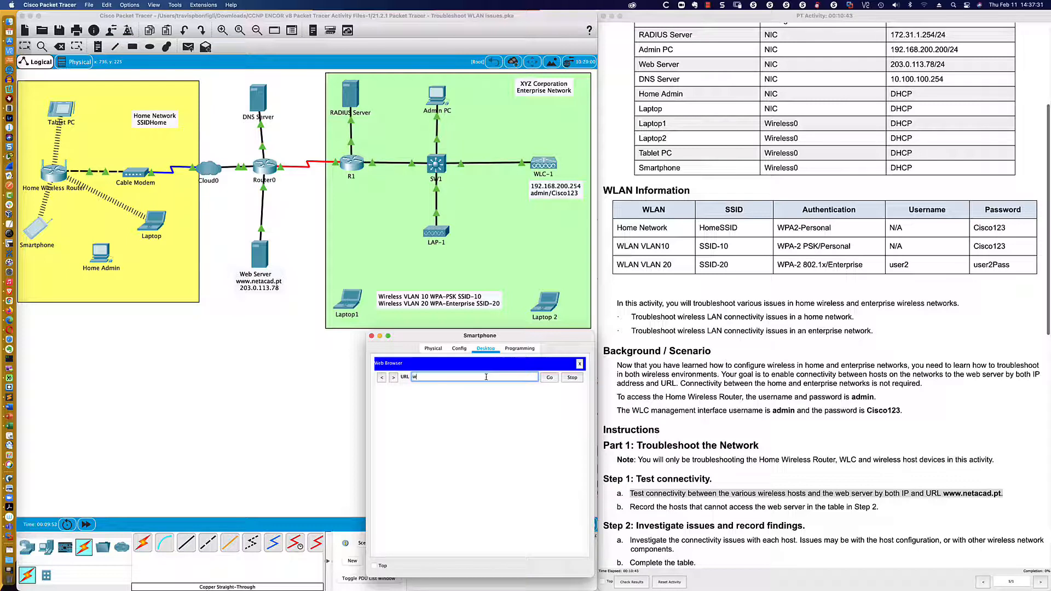
pyautogui.write('ww.netacad.pt')
pyautogui.press('Return')
pyautogui.click(549, 378)
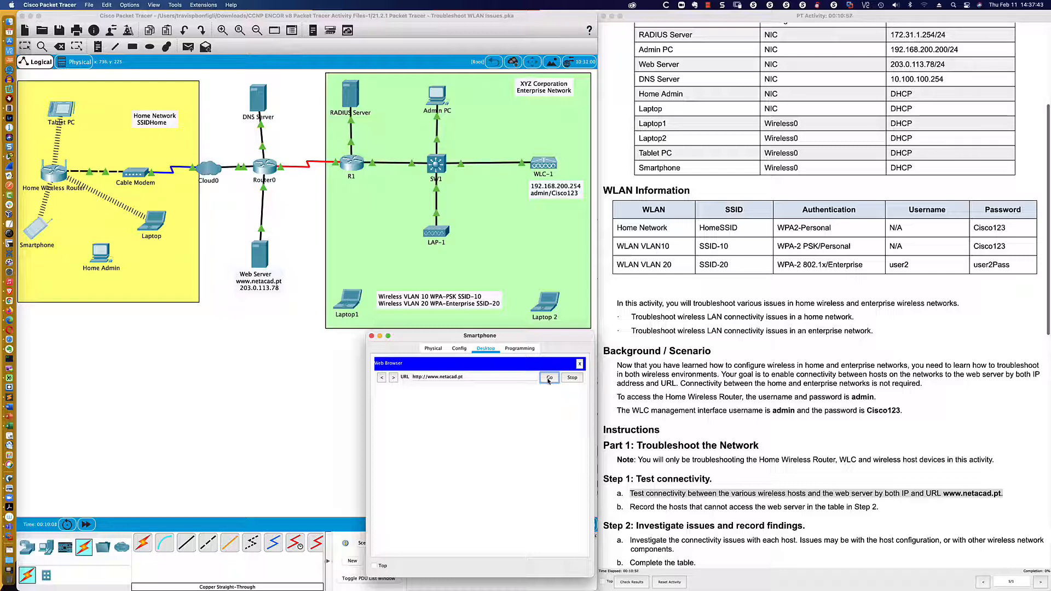
pyautogui.click(77, 122)
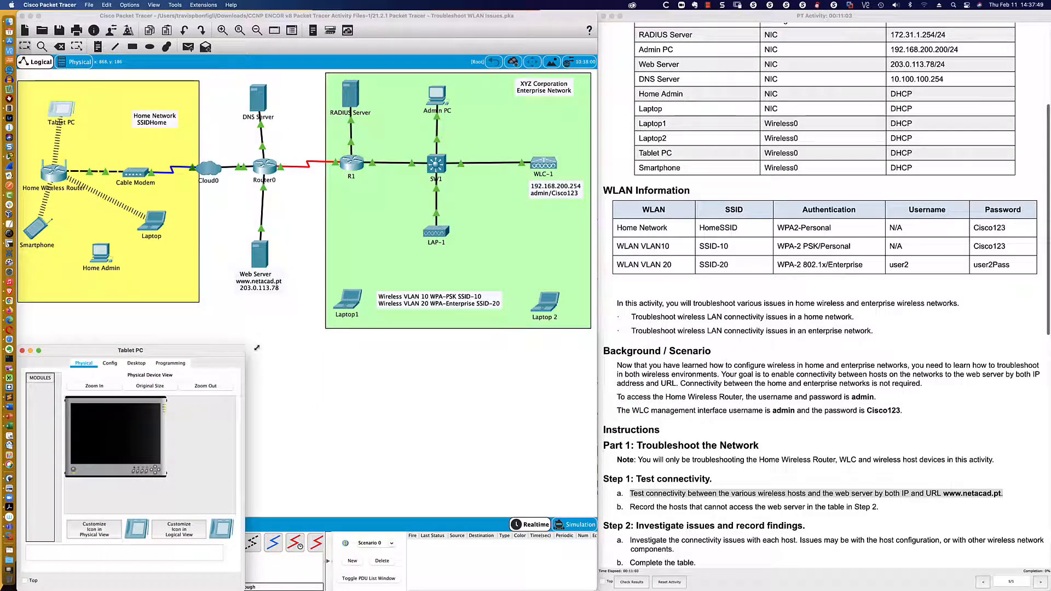
# - Browse to 203.0.113.78 in the Tablet PC's web browser, which returns Request Timeout
pyautogui.moveTo(257, 348); pyautogui.dragTo(404, 341)
pyautogui.click(209, 356)
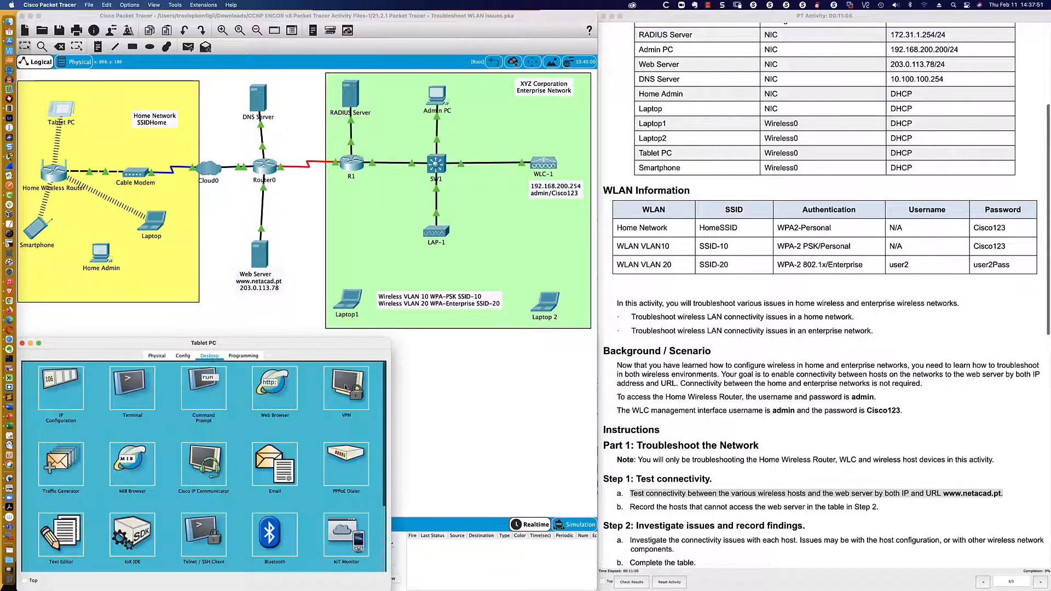
pyautogui.click(263, 389)
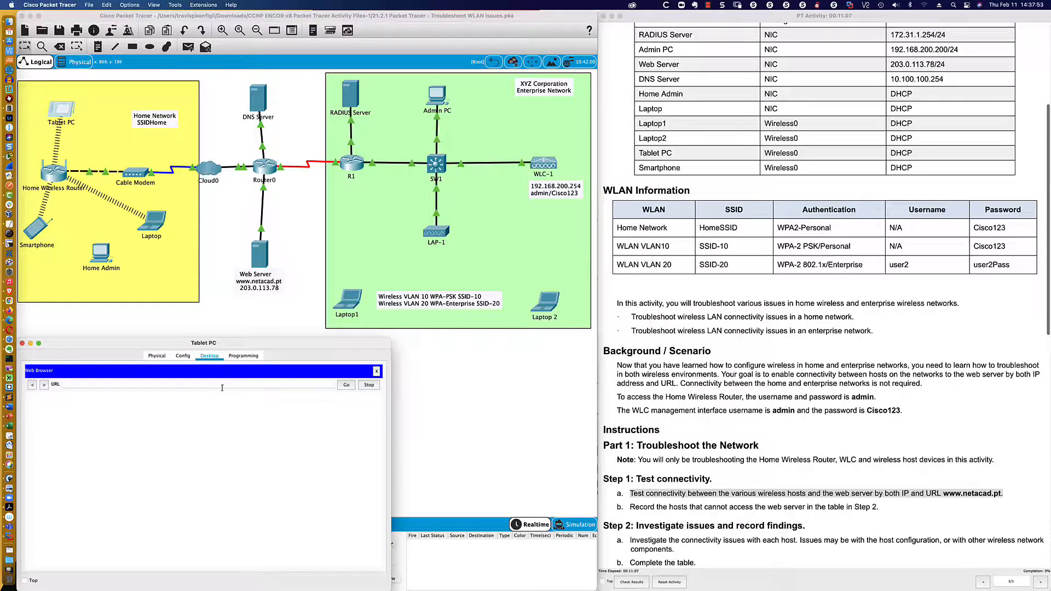
pyautogui.write('20')
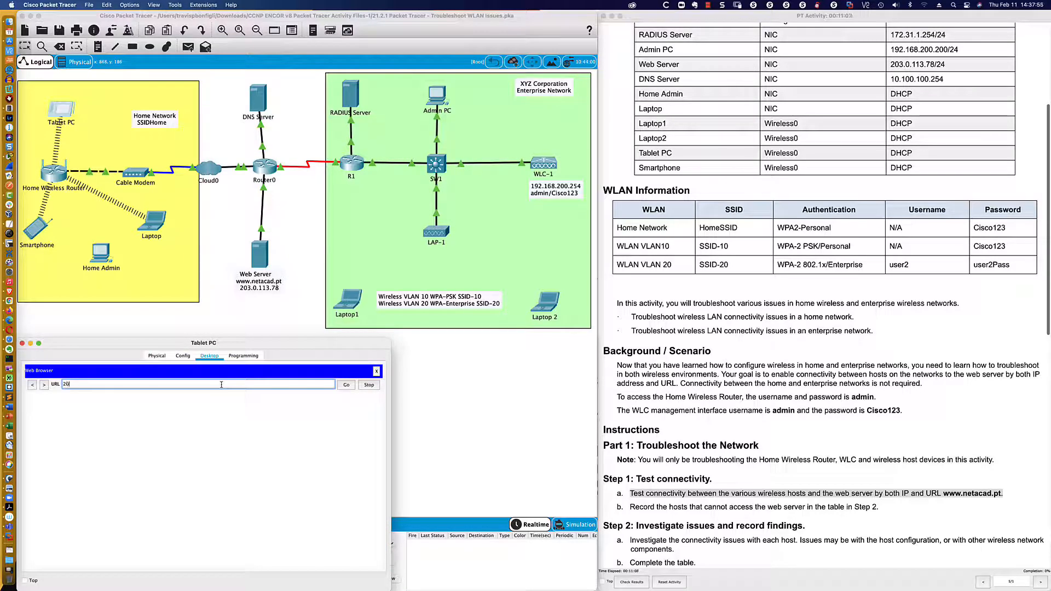
pyautogui.write('3.0.113.78')
pyautogui.press('Return')
pyautogui.click(343, 386)
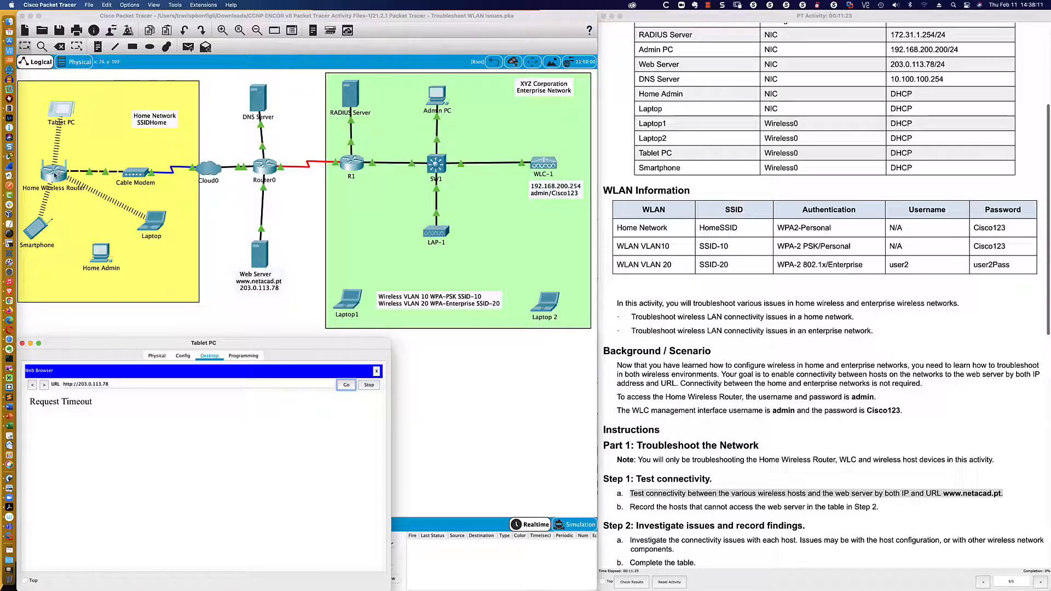
# - Open the home Laptop's window, widen it, and switch from its web browser to Command Prompt
pyautogui.click(151, 222)
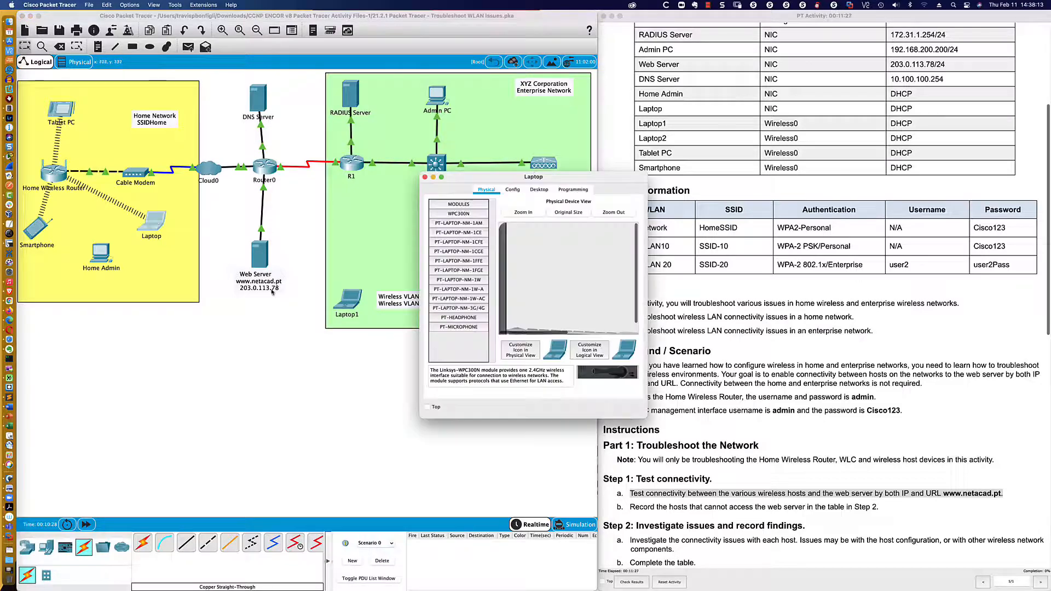
pyautogui.moveTo(466, 181); pyautogui.dragTo(104, 353)
pyautogui.moveTo(286, 344); pyautogui.dragTo(570, 338)
pyautogui.click(319, 355)
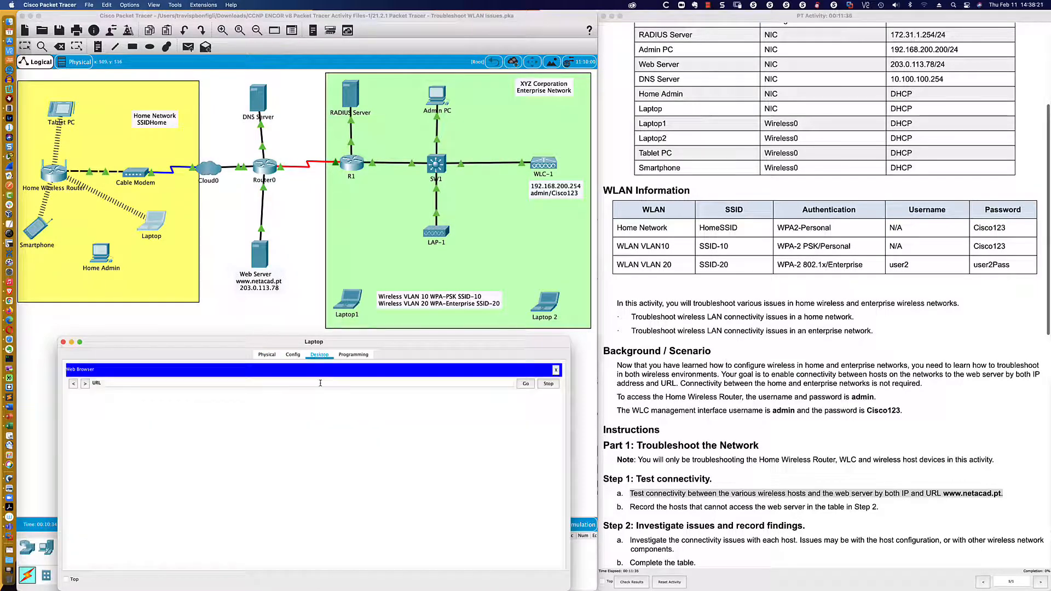
pyautogui.click(556, 372)
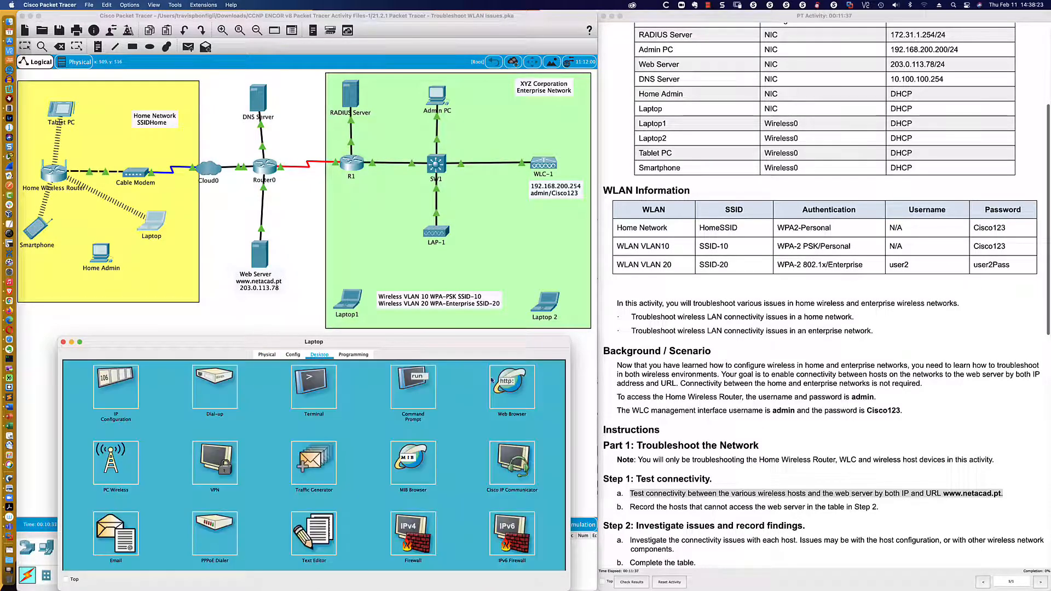
pyautogui.click(422, 390)
# - Ping 203.0.113.78, which fails with destination host unreachable and 100% loss
pyautogui.write('ping')
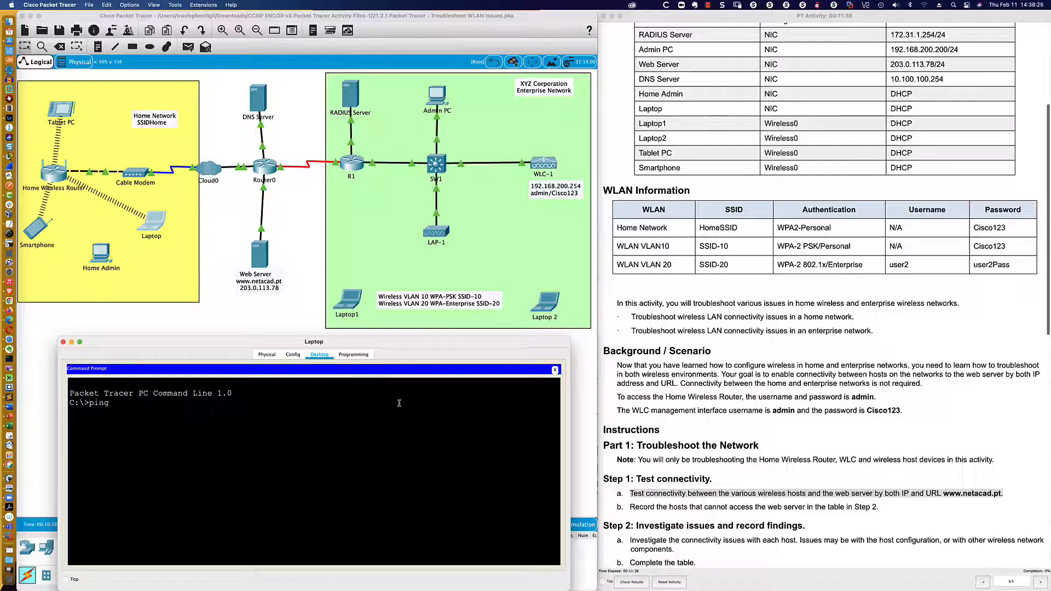
pyautogui.write(' 203.0.113.78')
pyautogui.press('Return')
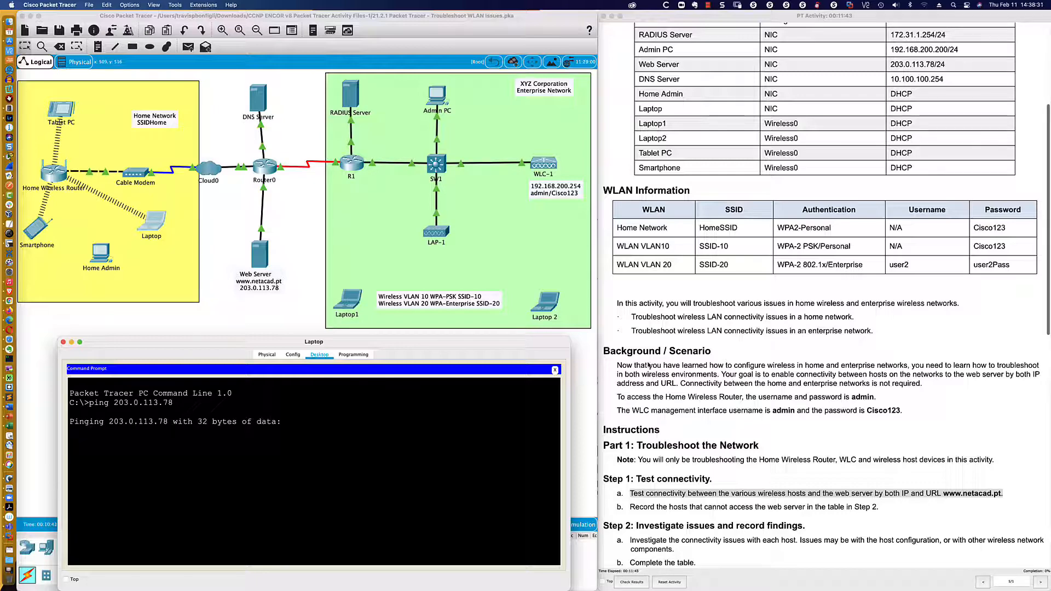
pyautogui.scroll(3, 740, 329)
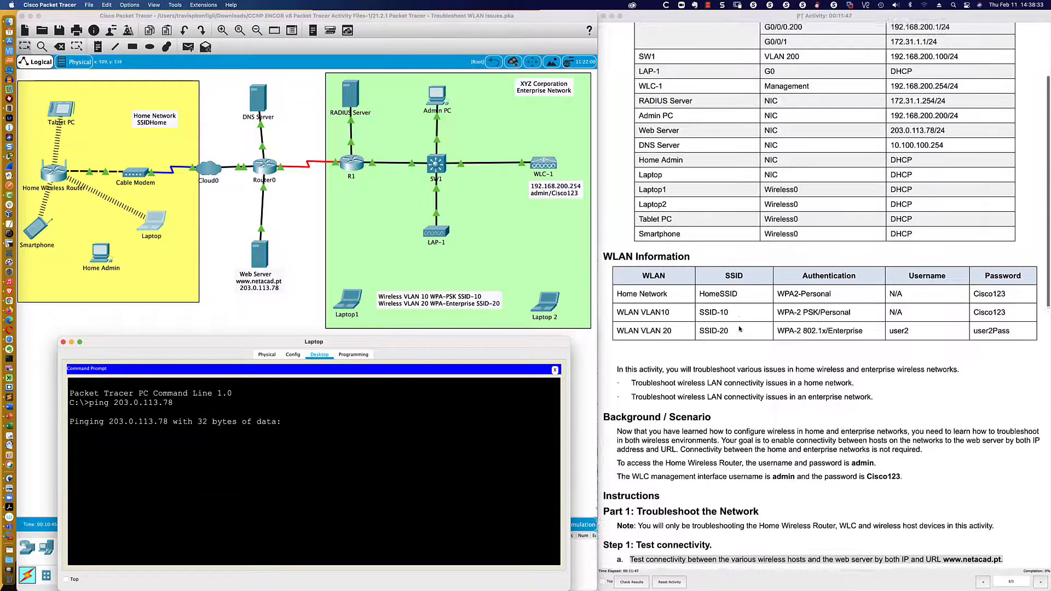
pyautogui.scroll(4, 740, 328)
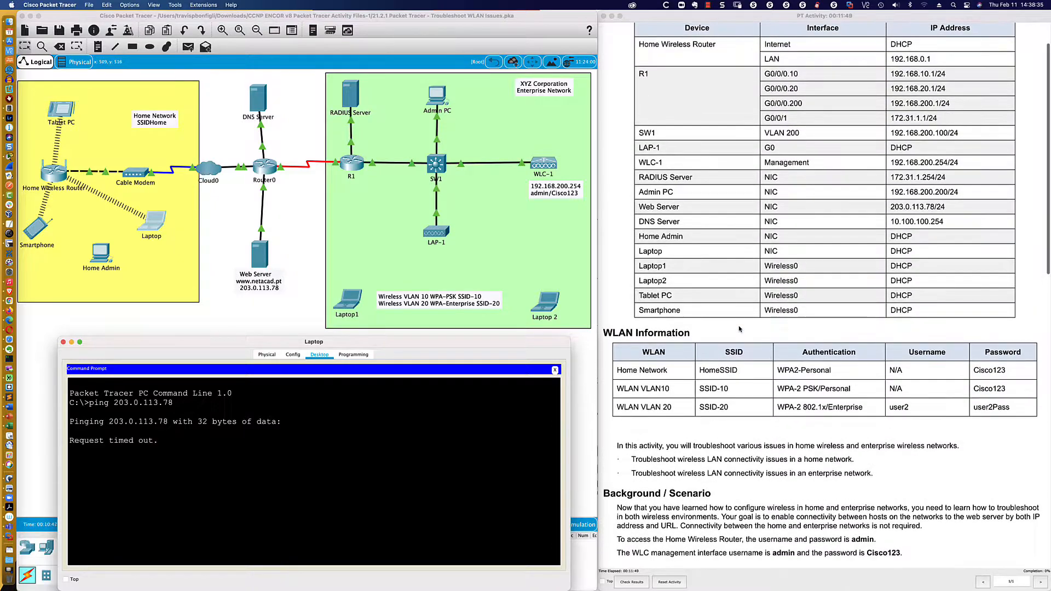
pyautogui.scroll(-1, 739, 328)
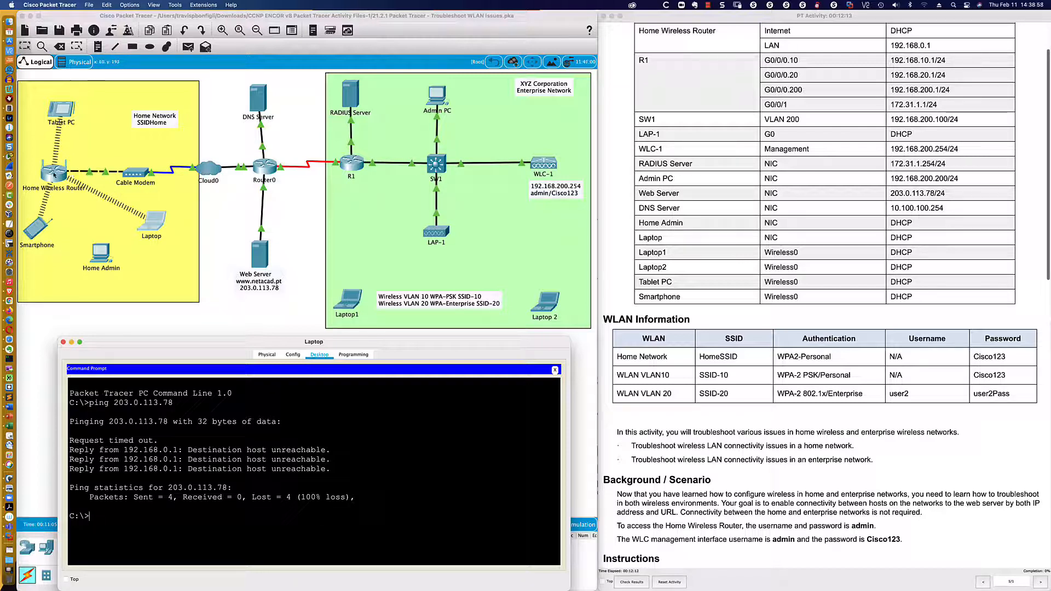
# - Try configuring the Home Wireless Router, dismiss the 'Configure is locked.' alert, and pick a straight-through cable
pyautogui.doubleClick(54, 175)
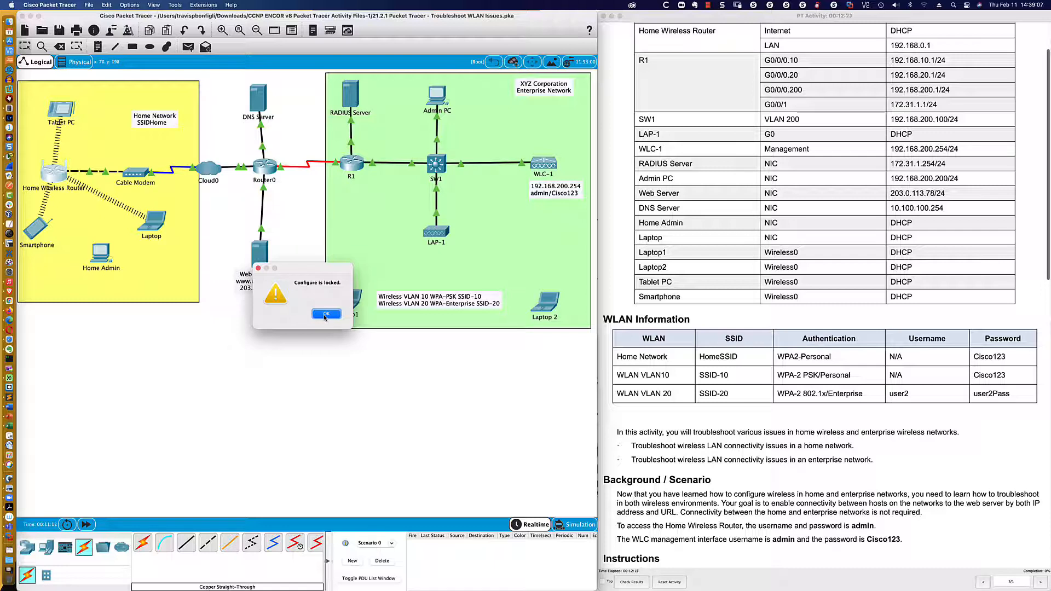
pyautogui.click(325, 314)
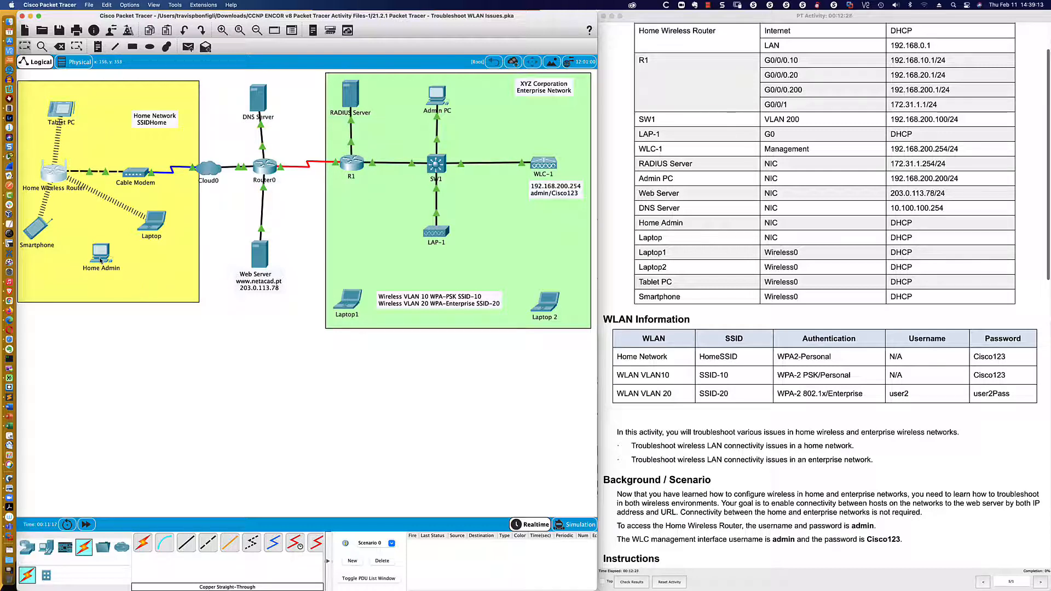
pyautogui.moveTo(100, 261)
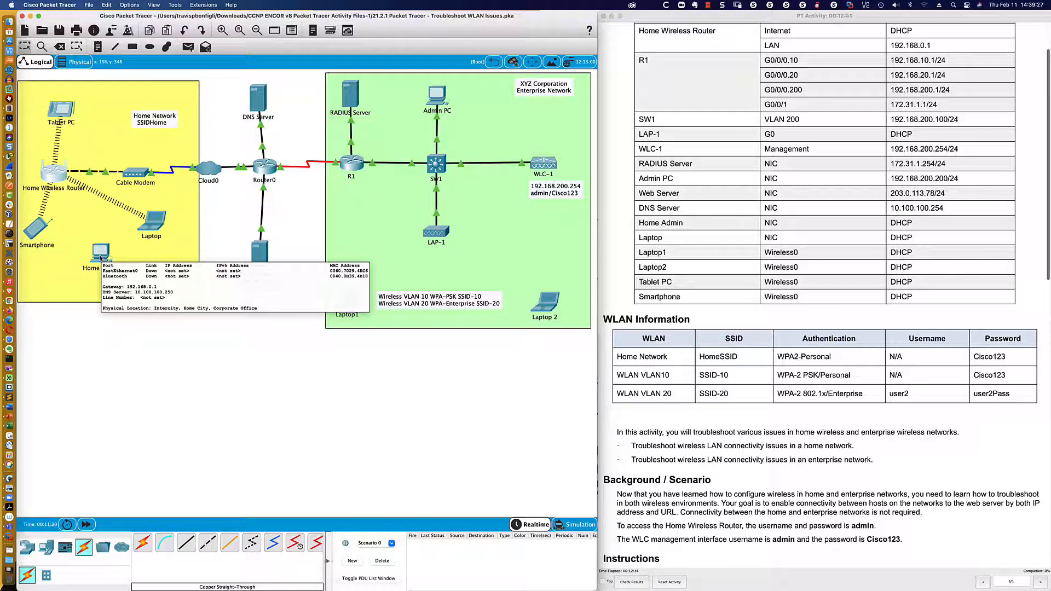
pyautogui.click(186, 545)
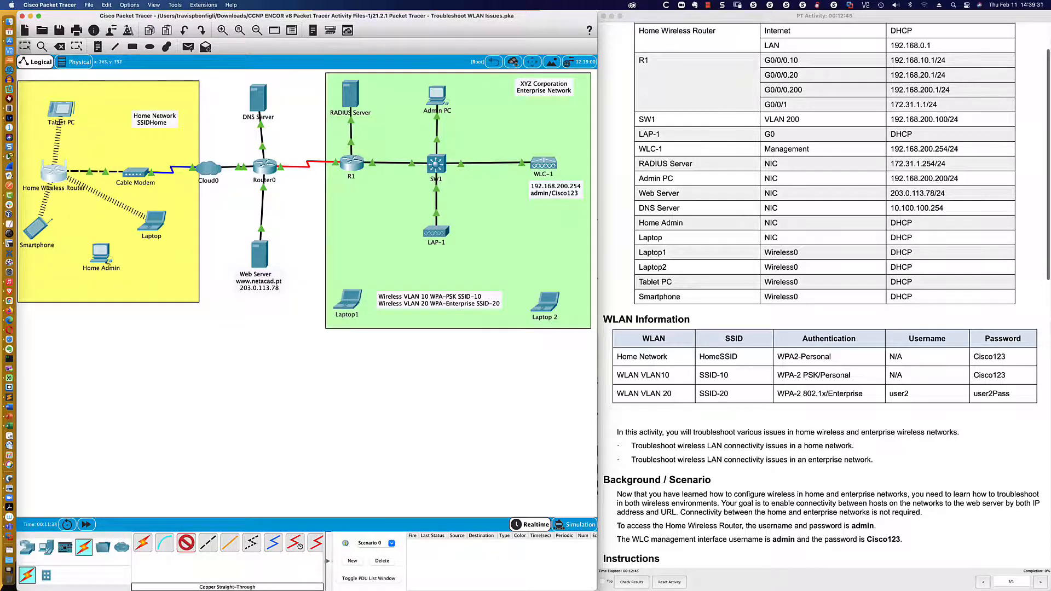
# - Cable Home Admin to the Home Wireless Router's GigabitEthernet 1 port, then reposition Home Admin
pyautogui.click(101, 252)
pyautogui.click(121, 278)
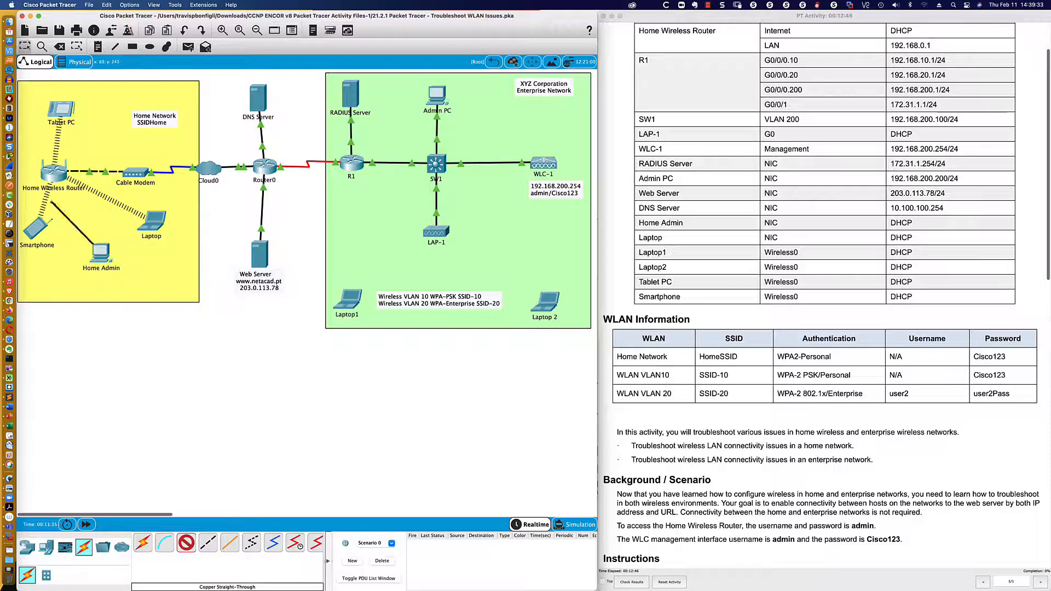
pyautogui.click(61, 176)
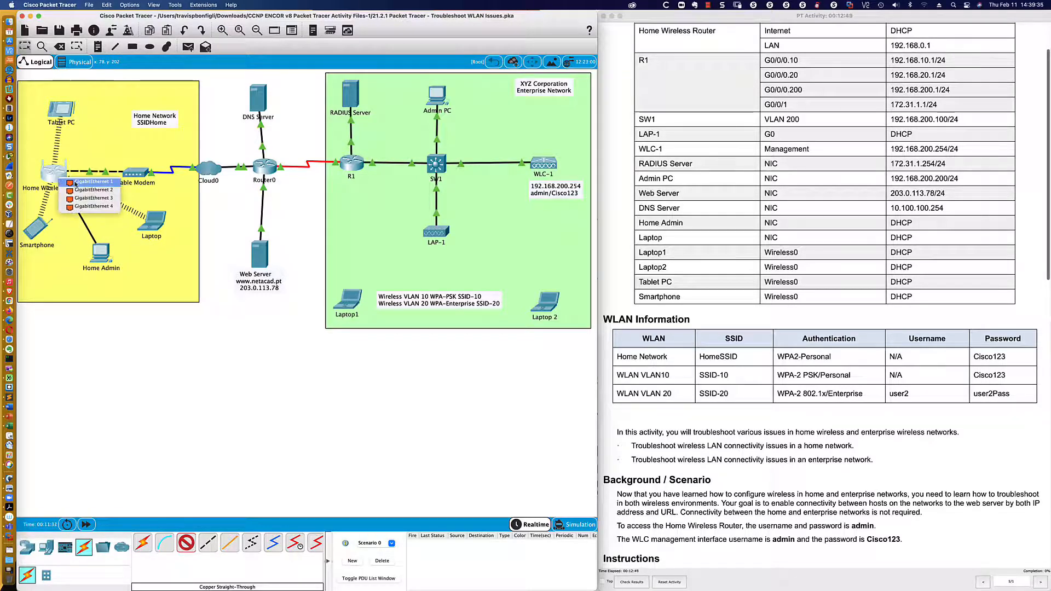
pyautogui.click(76, 182)
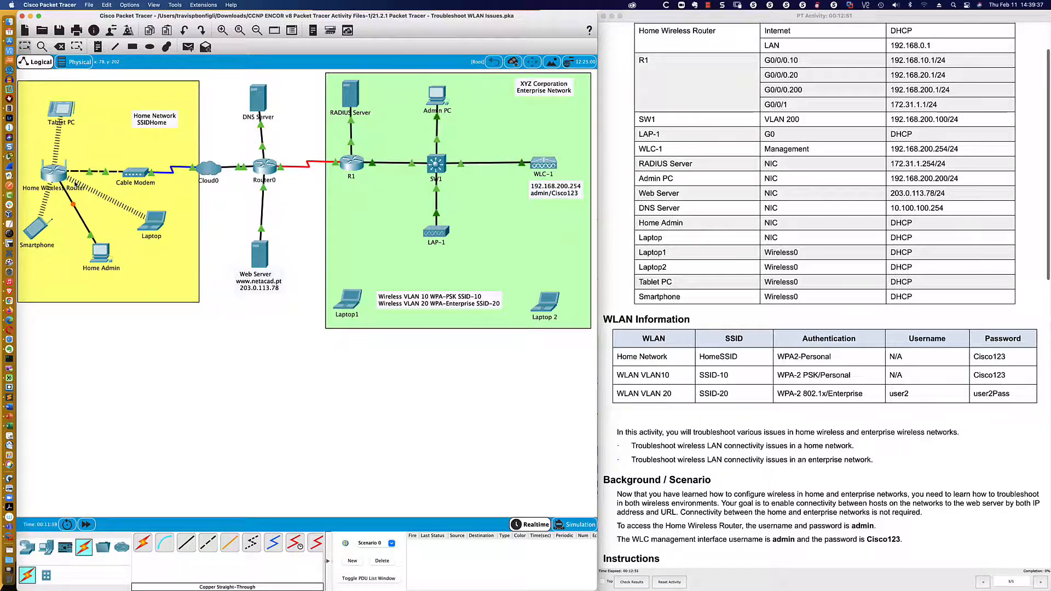
pyautogui.moveTo(101, 253); pyautogui.dragTo(117, 269)
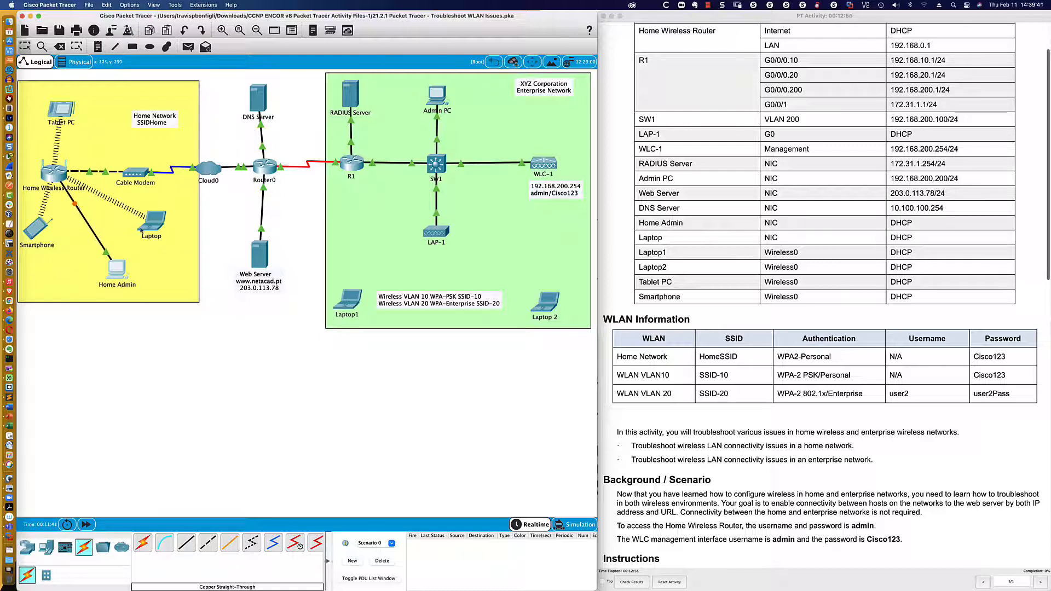
pyautogui.moveTo(158, 224)
# - Dismiss the router's lock alert again, then open Home Admin's window moved lower-left and widened
pyautogui.moveTo(119, 270)
pyautogui.moveTo(34, 236)
pyautogui.moveTo(65, 115)
pyautogui.click(57, 177)
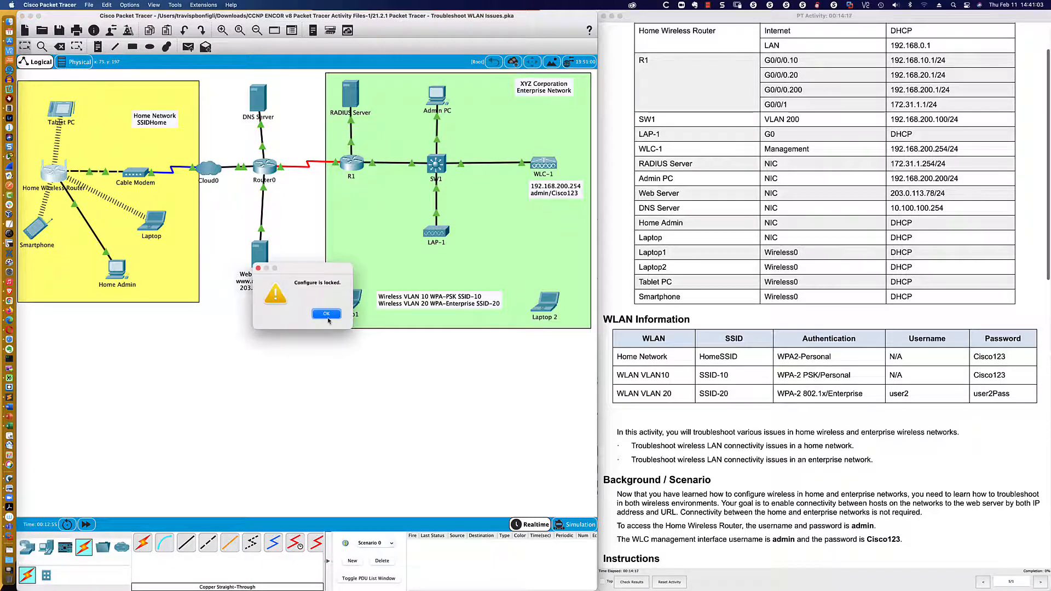
pyautogui.click(327, 315)
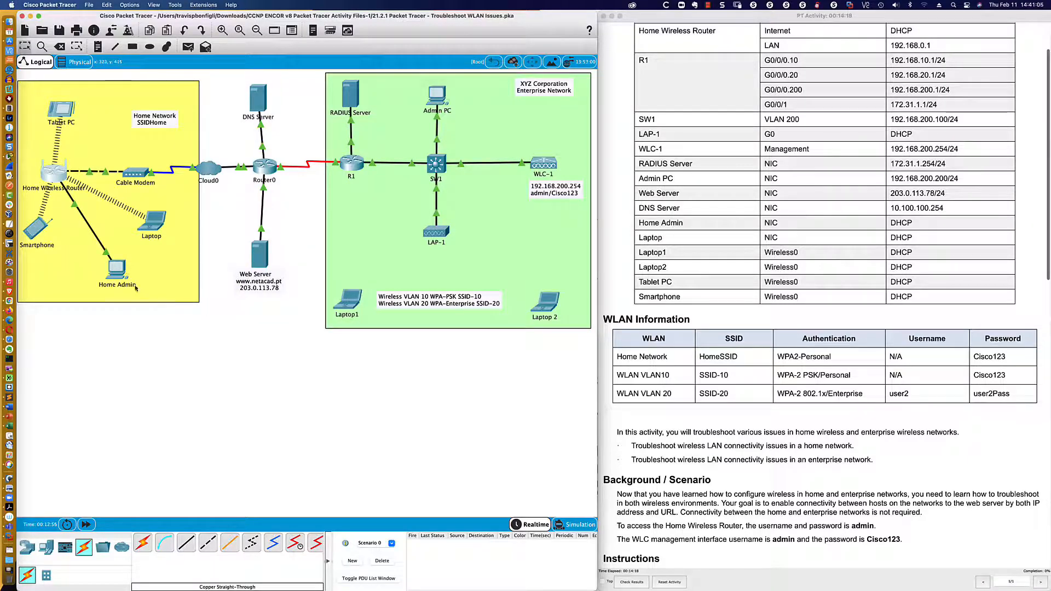
pyautogui.click(117, 271)
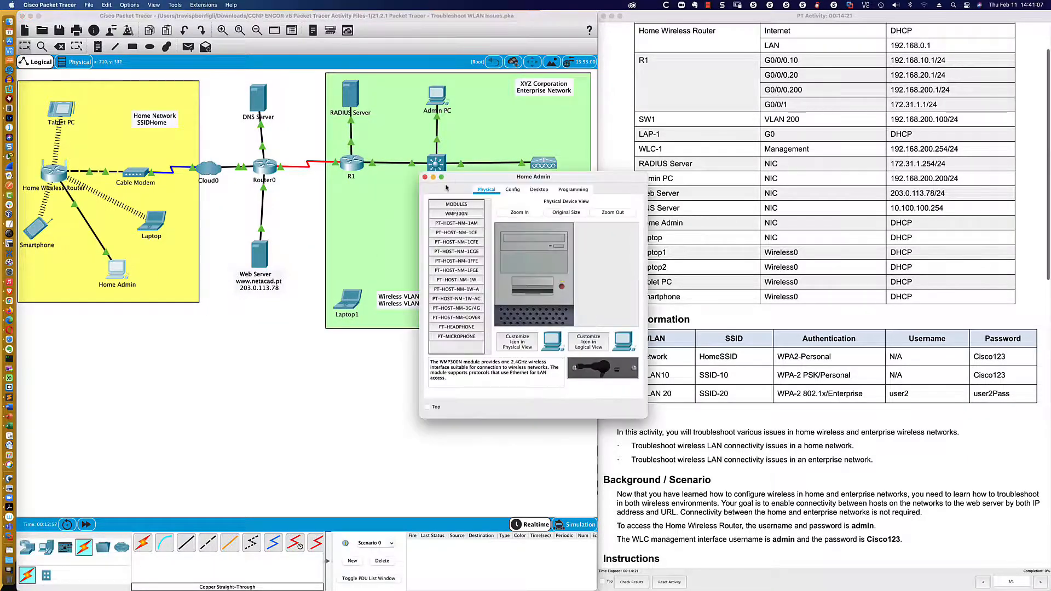
pyautogui.moveTo(446, 178); pyautogui.dragTo(44, 352)
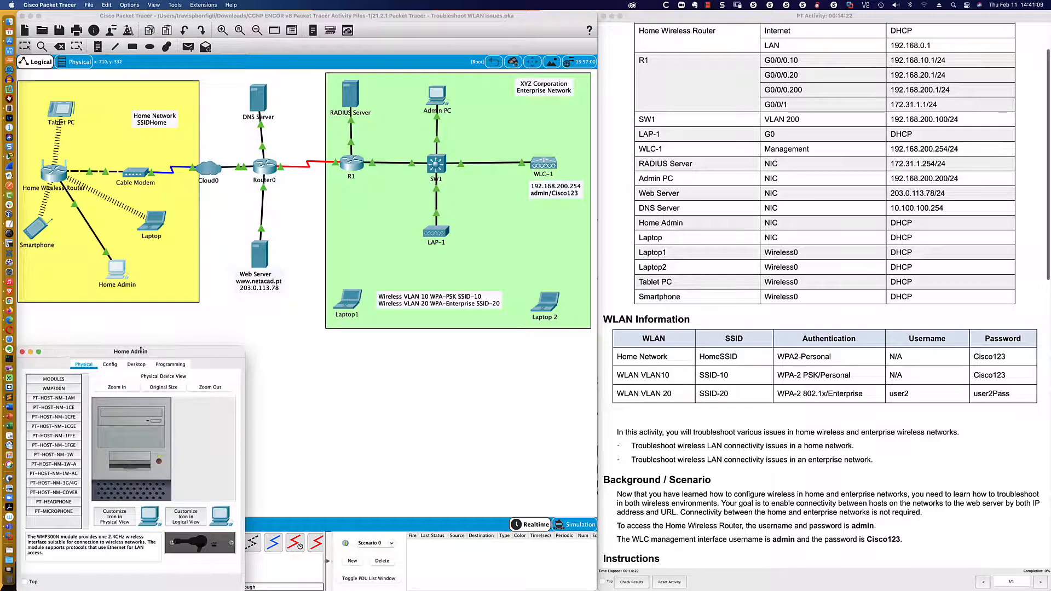
pyautogui.moveTo(235, 347); pyautogui.dragTo(512, 323)
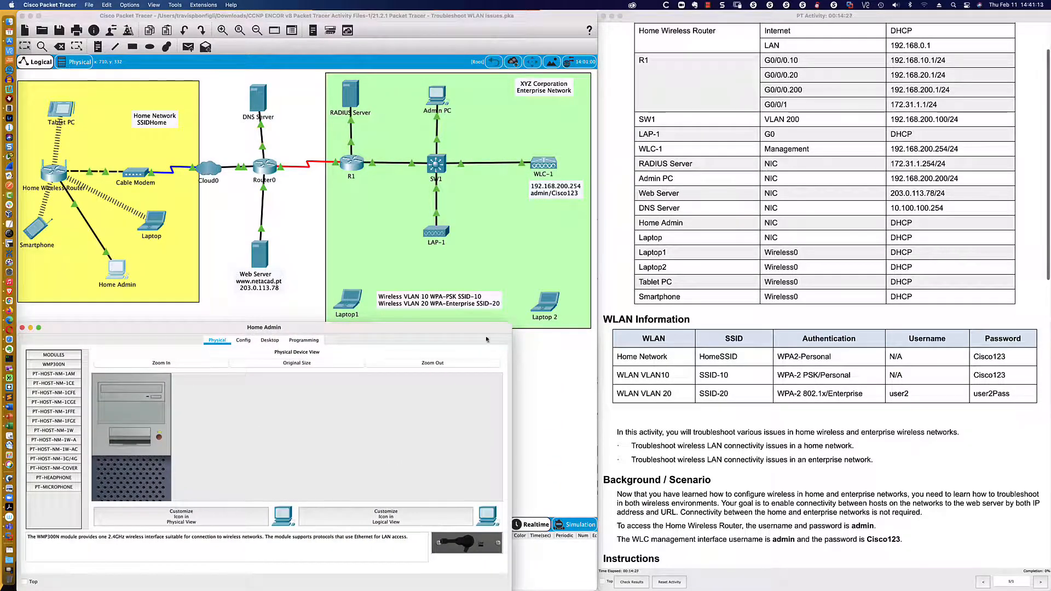
# - View Home Admin's FastEthernet0 settings on the Config tab, showing DHCP with a 192.168.0.x address
pyautogui.click(243, 342)
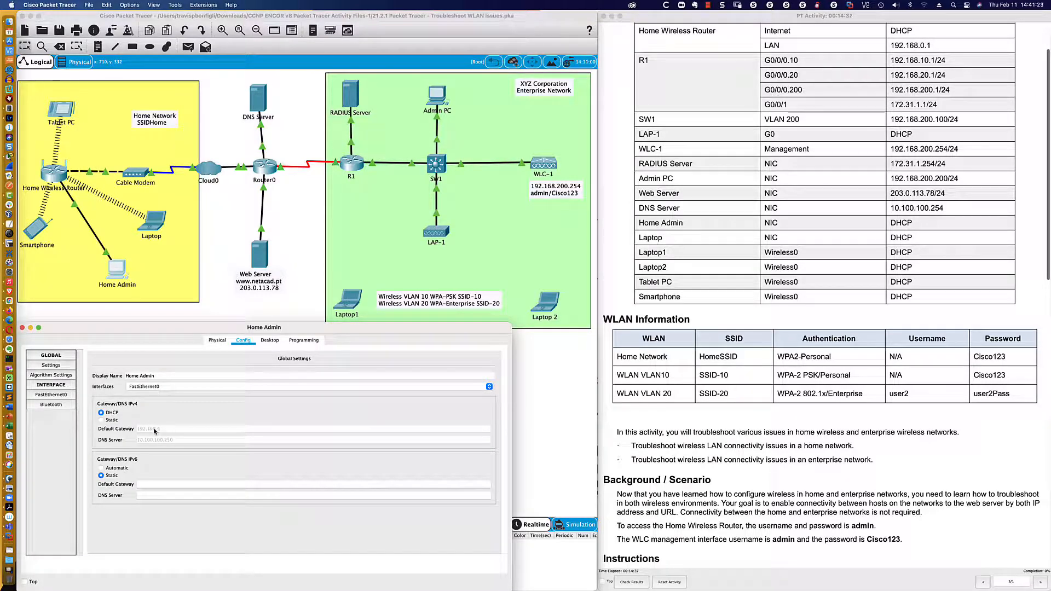
pyautogui.click(51, 394)
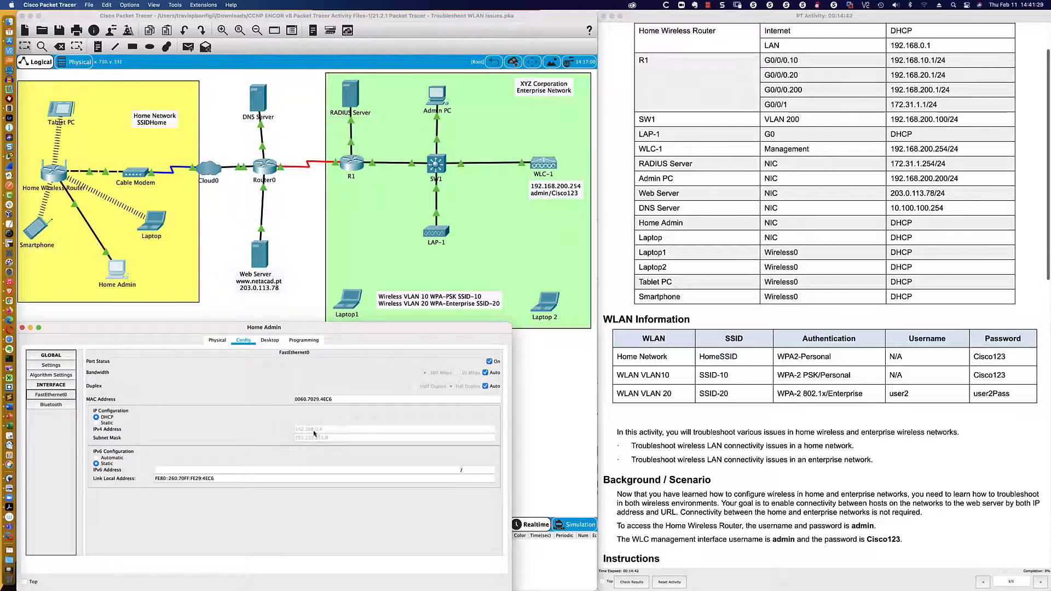
# - Load the router page at 192.168.0.1 in Home Admin's web browser
pyautogui.click(269, 340)
pyautogui.click(447, 377)
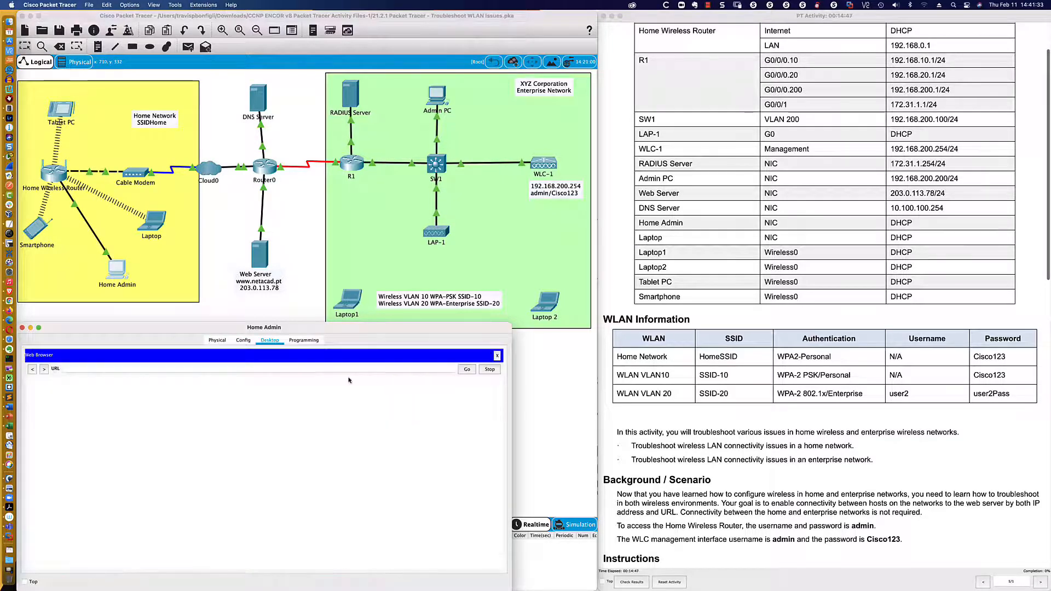
pyautogui.click(287, 370)
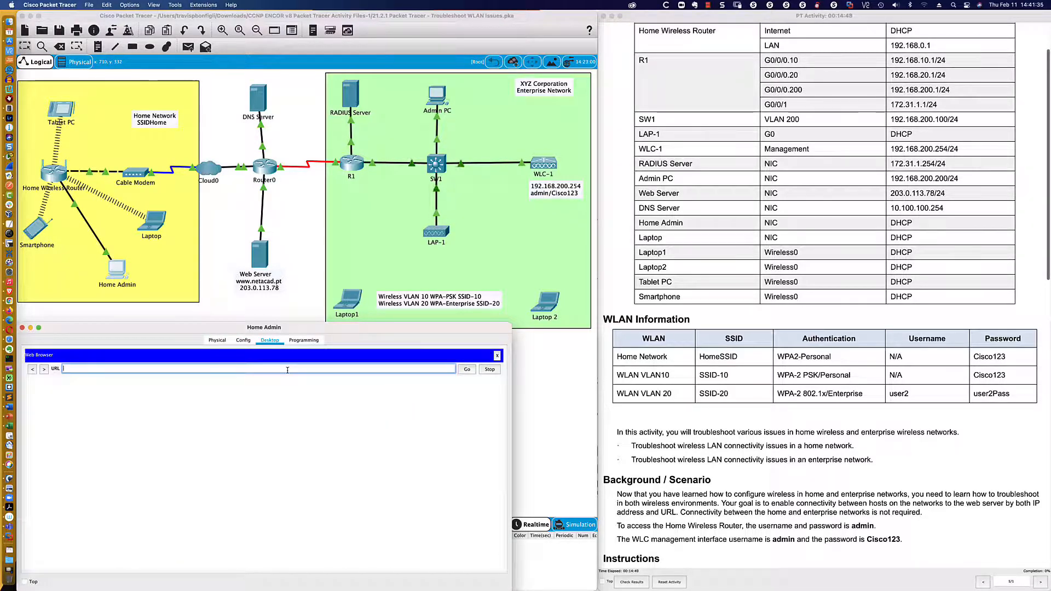
pyautogui.write('192.1')
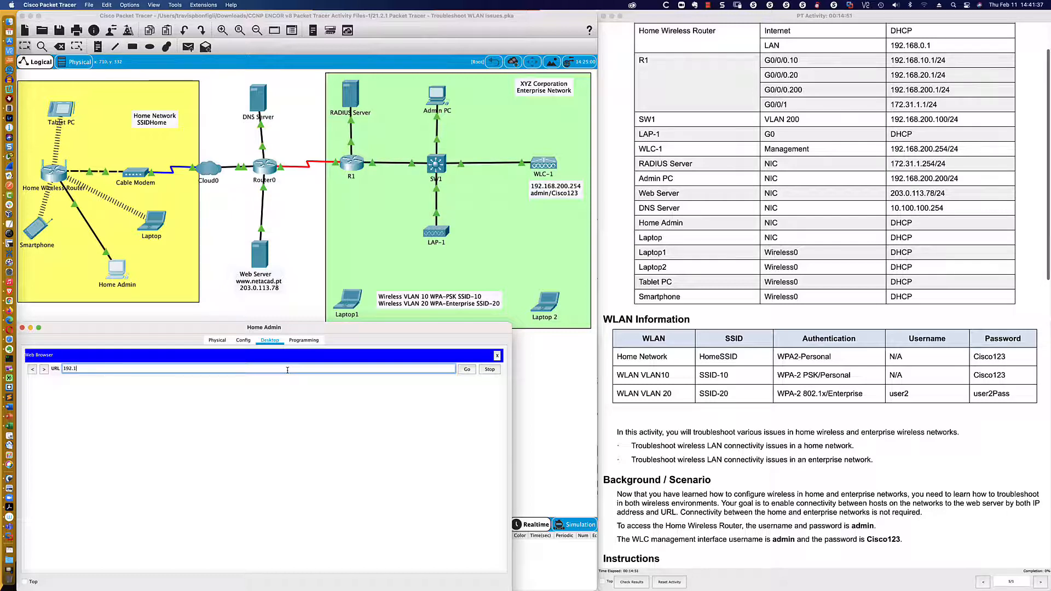
pyautogui.press('BackSpace')
pyautogui.write('168.0.1')
pyautogui.press('Return')
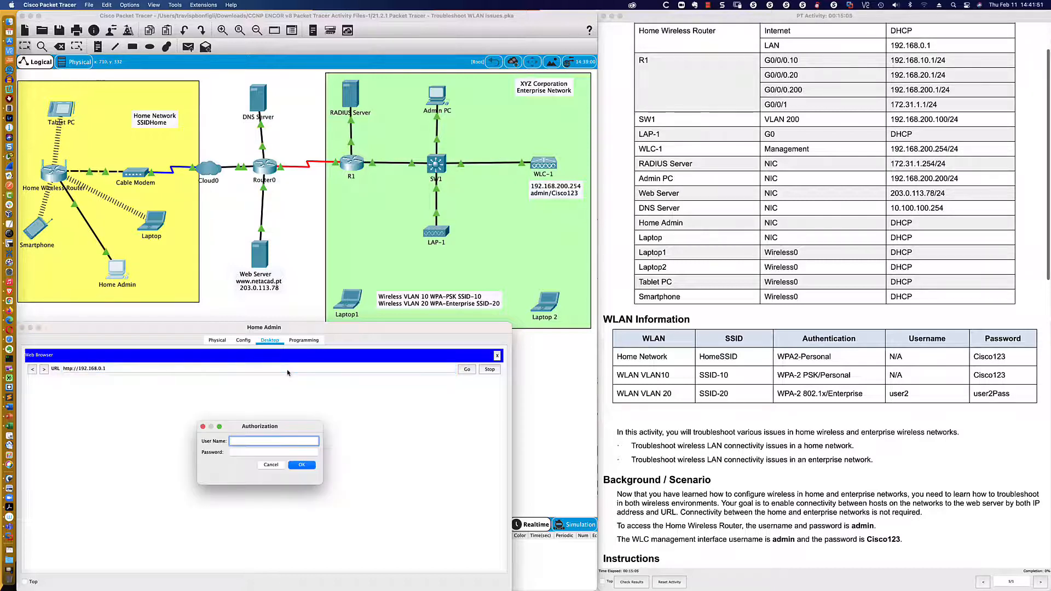
# - Log in to the router's setup page with the admin username and password
pyautogui.write('admin')
pyautogui.press('Tab')
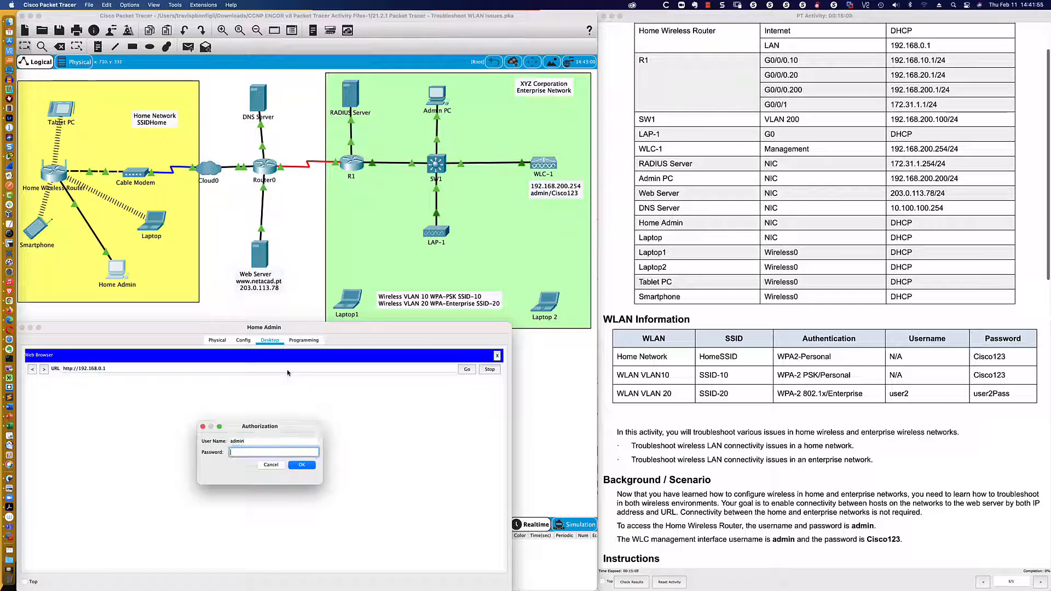
pyautogui.write('admin')
pyautogui.press('Return')
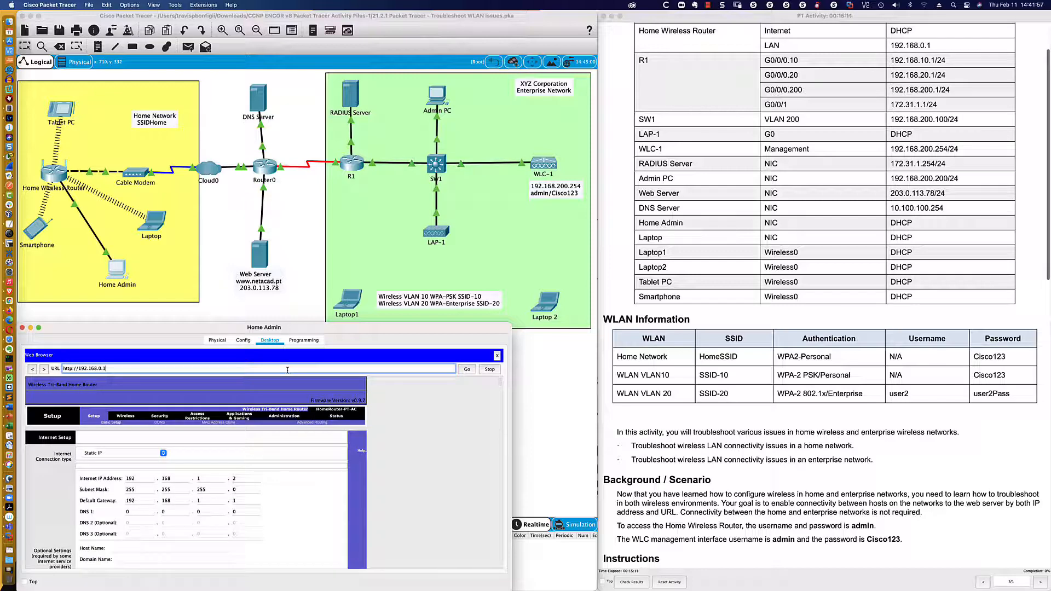
# - Enlarge Home Admin's window and scroll the router page down to Network Setup
pyautogui.moveTo(295, 323); pyautogui.dragTo(293, 293)
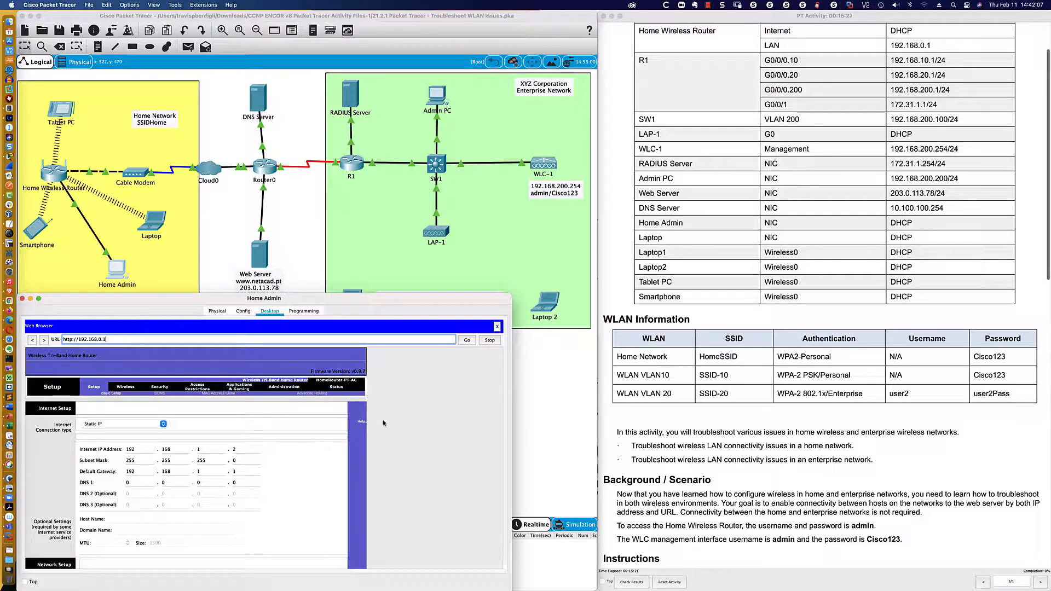
pyautogui.scroll(-3, 384, 424)
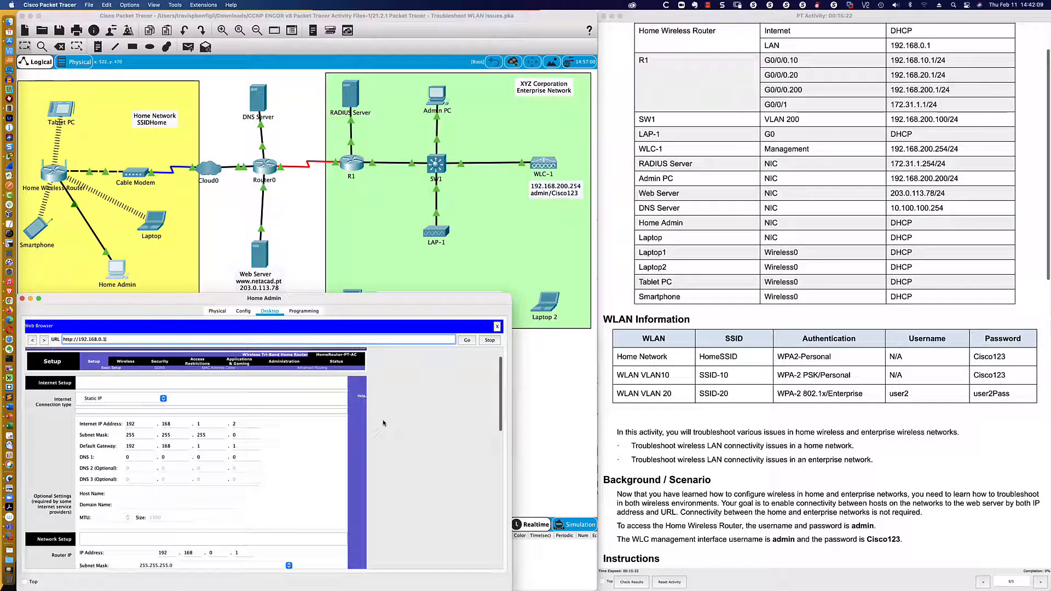
pyautogui.scroll(-2, 164, 419)
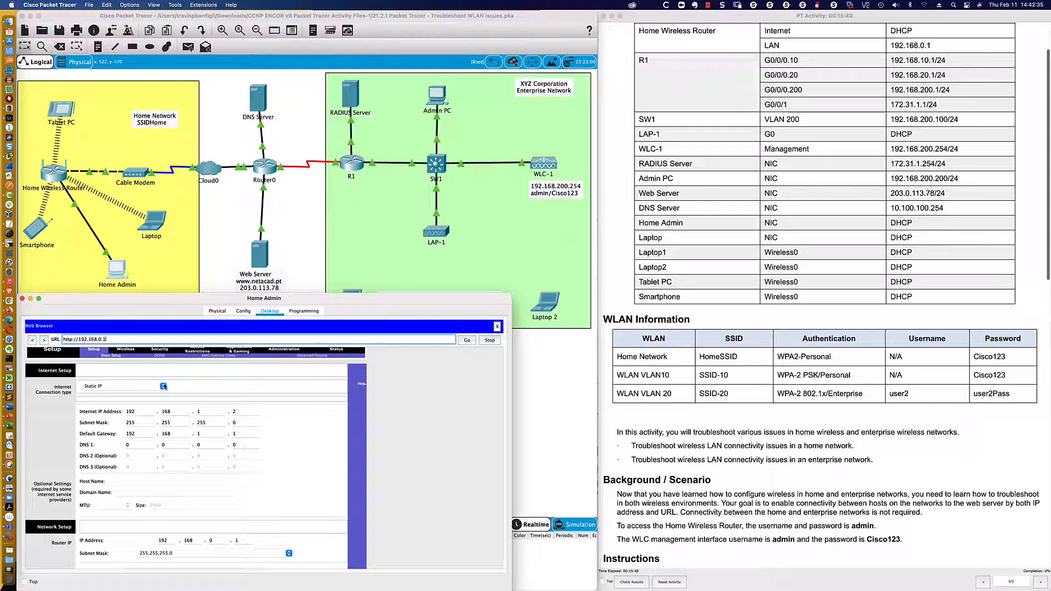
# - Switch the router's Internet connection type to Automatic Configuration - DHCP and save the settings
pyautogui.click(164, 387)
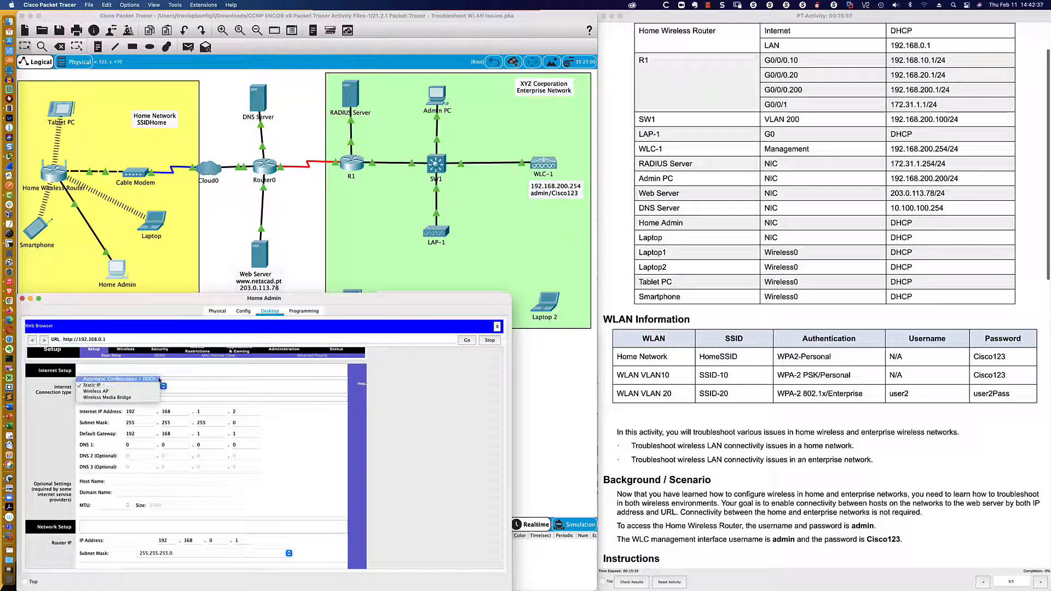
pyautogui.click(119, 379)
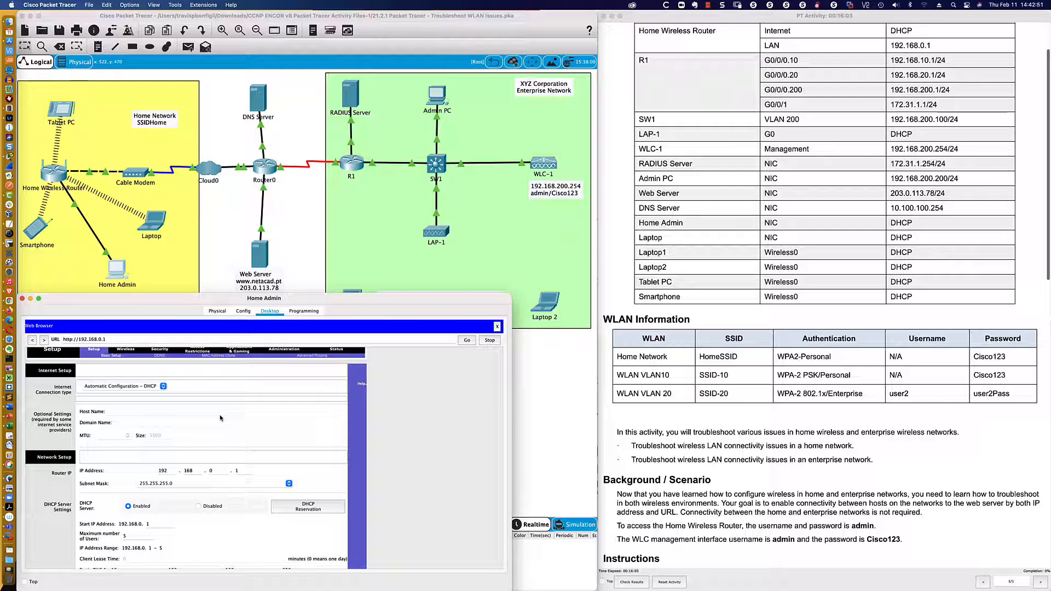
pyautogui.scroll(-1, 220, 418)
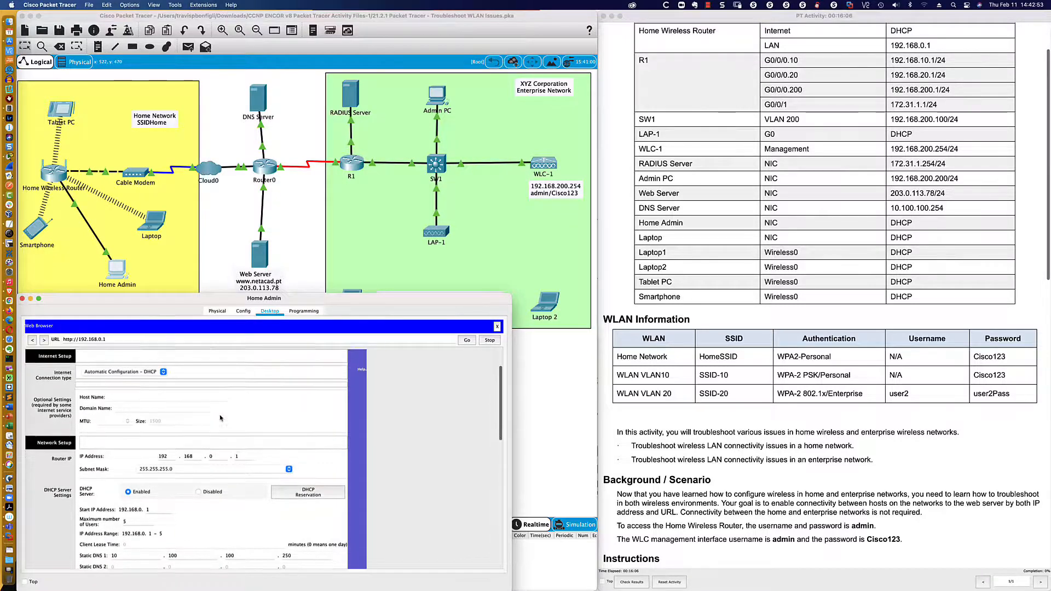
pyautogui.scroll(-10, 220, 417)
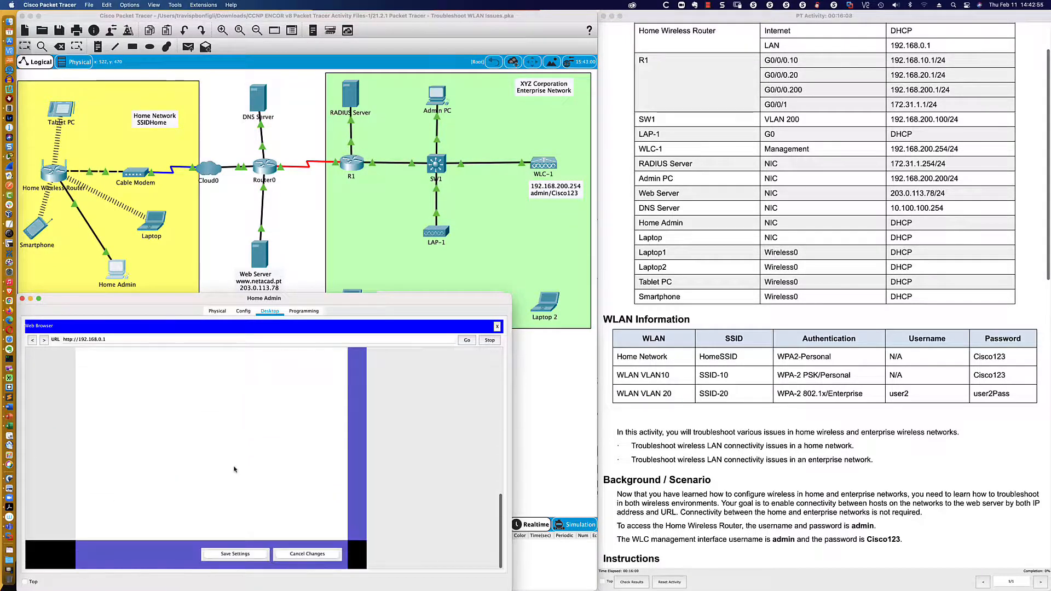
pyautogui.click(235, 554)
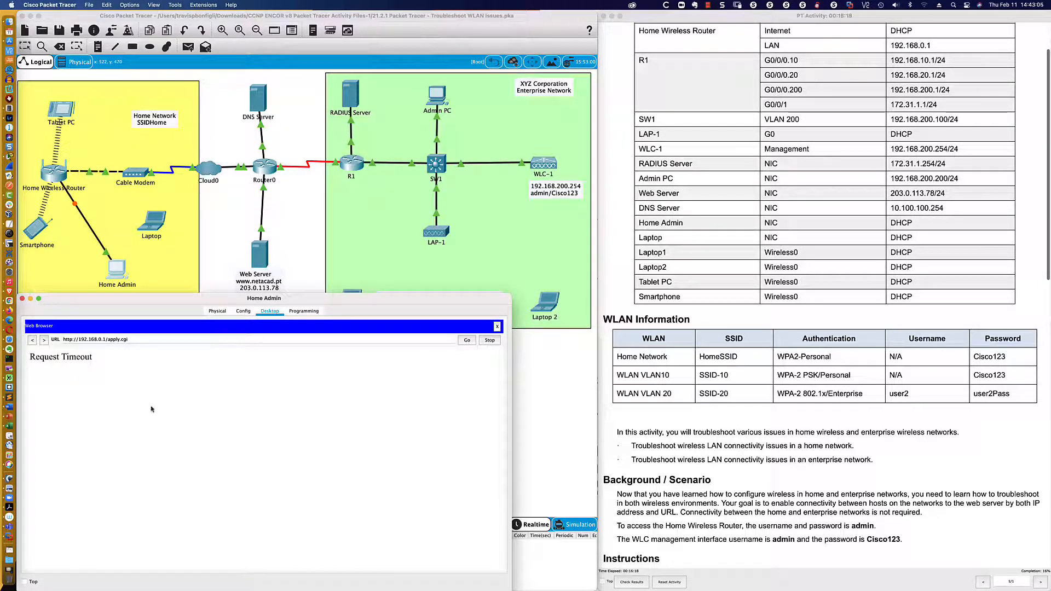
pyautogui.click(137, 340)
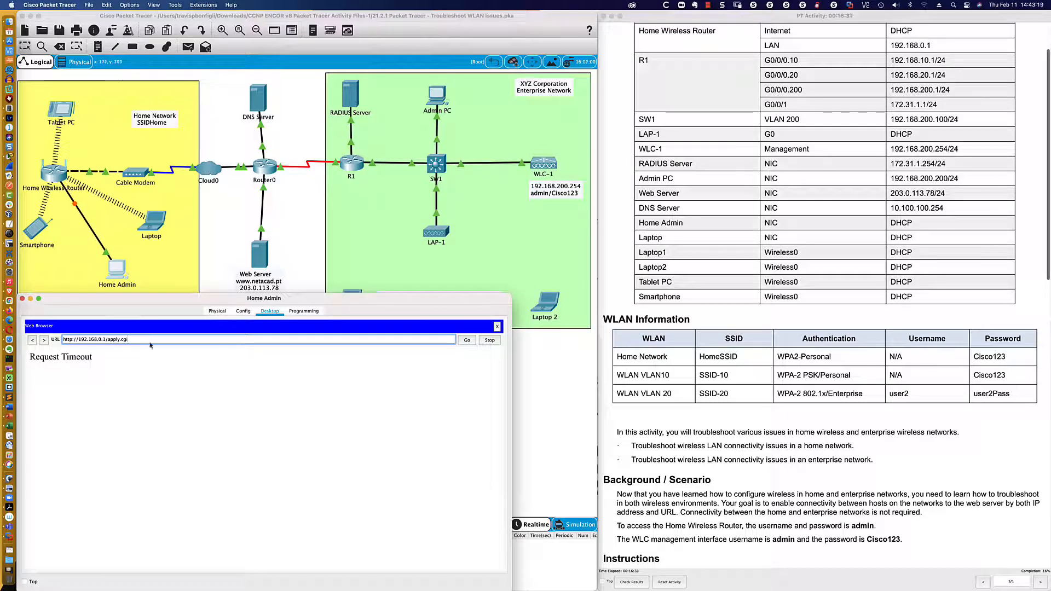
pyautogui.press('BackSpace')
pyautogui.press('BackSpace')
pyautogui.press('BackSpace')
pyautogui.press('BackSpace')
pyautogui.press('BackSpace')
pyautogui.press('BackSpace')
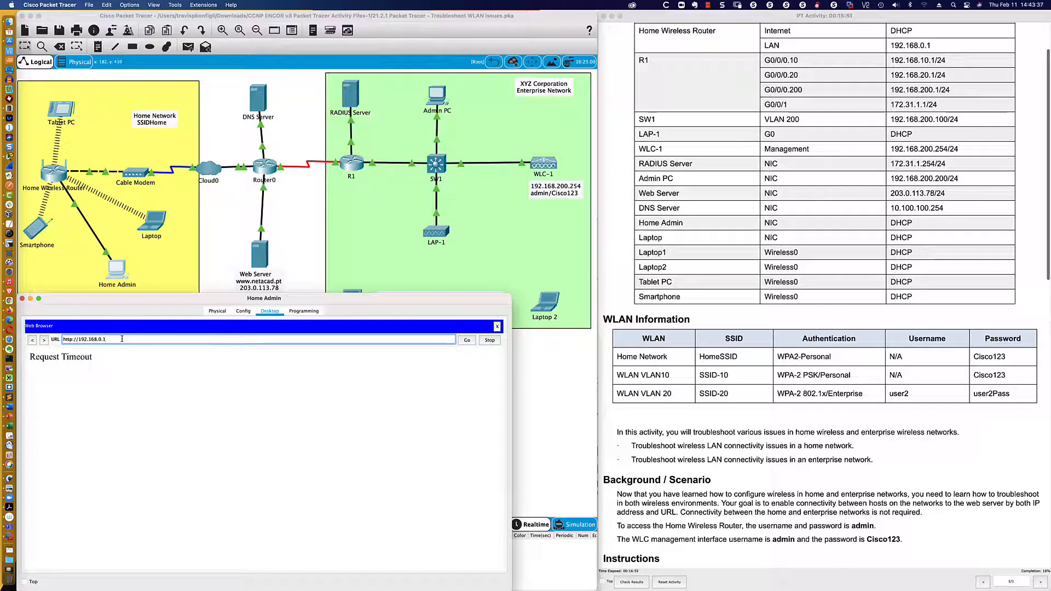
pyautogui.click(459, 342)
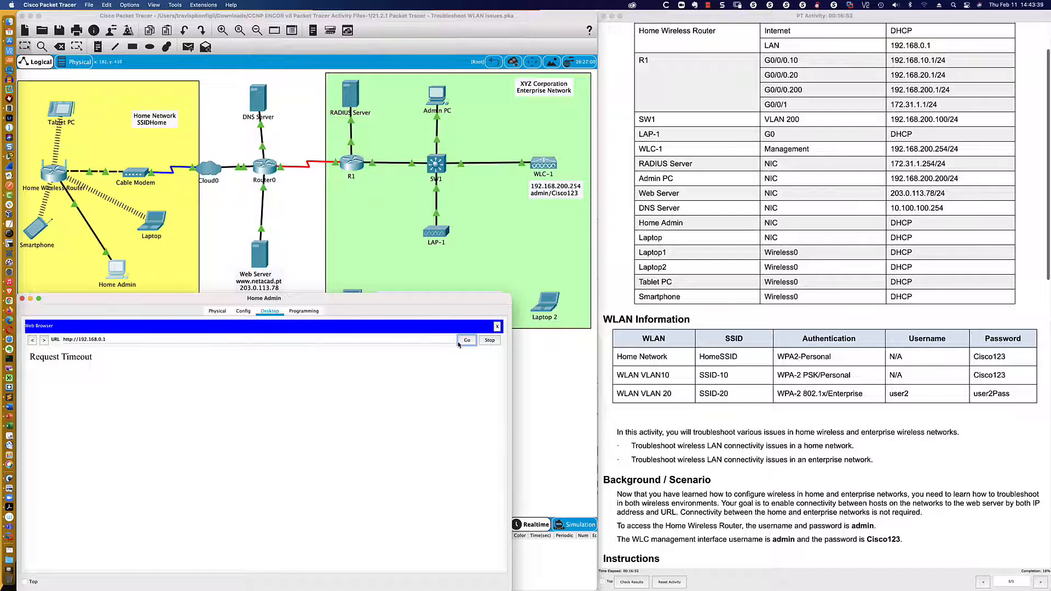
pyautogui.click(123, 340)
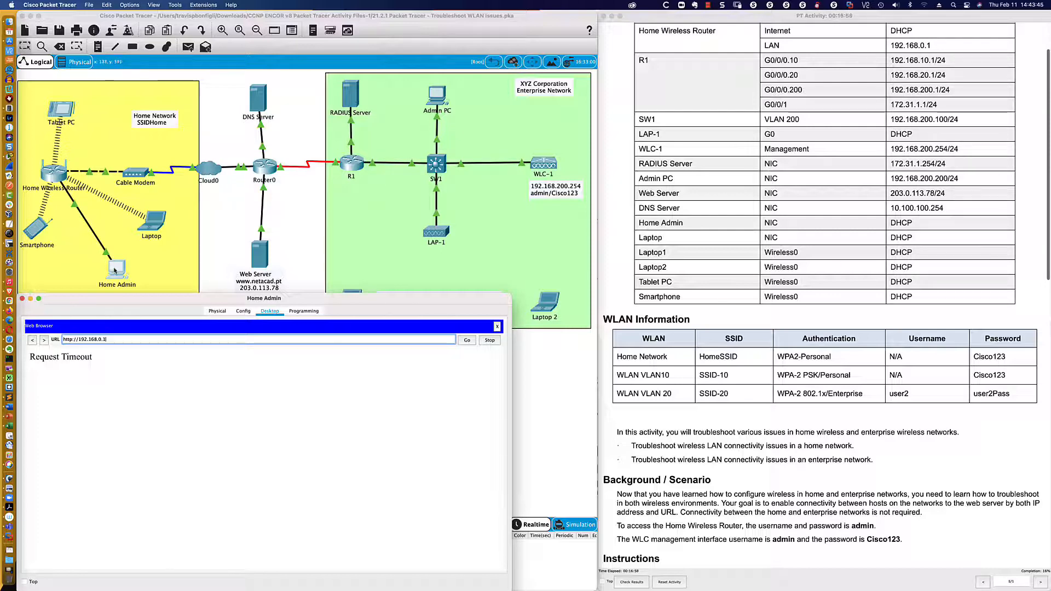
pyautogui.click(210, 266)
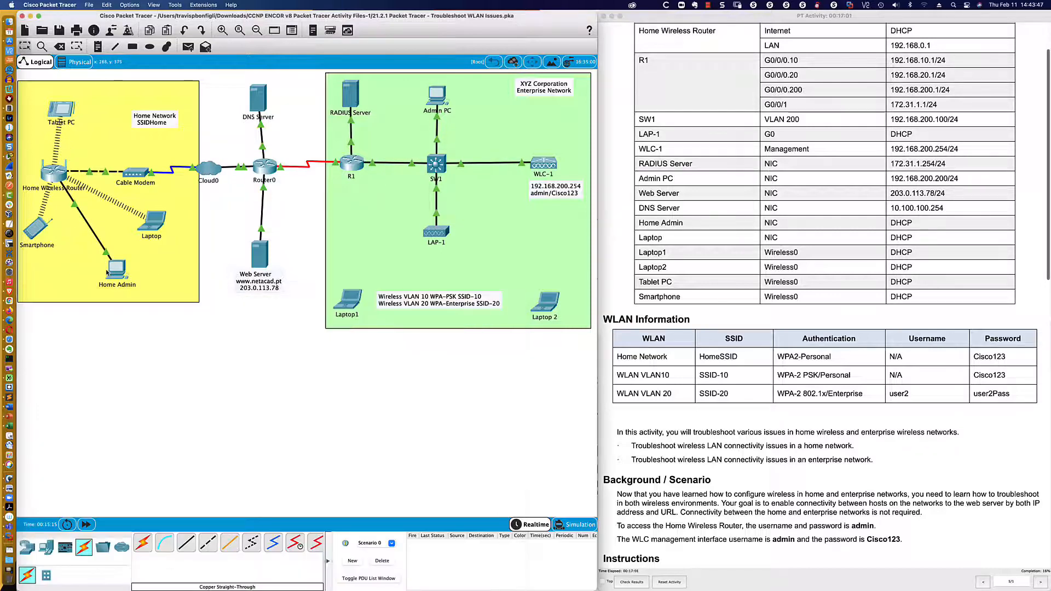
pyautogui.moveTo(111, 272)
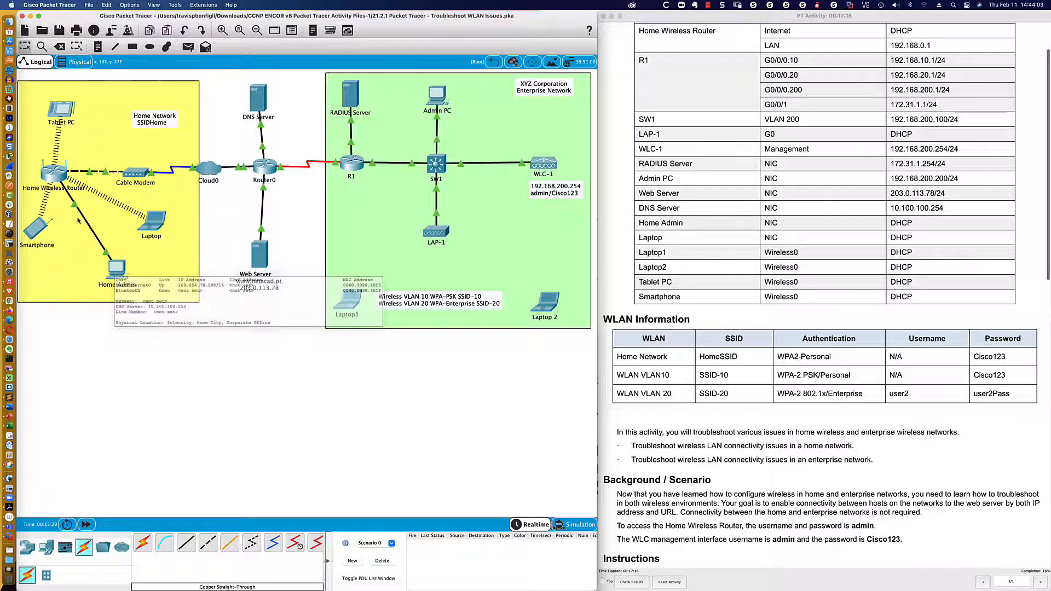
pyautogui.click(89, 196)
pyautogui.click(96, 173)
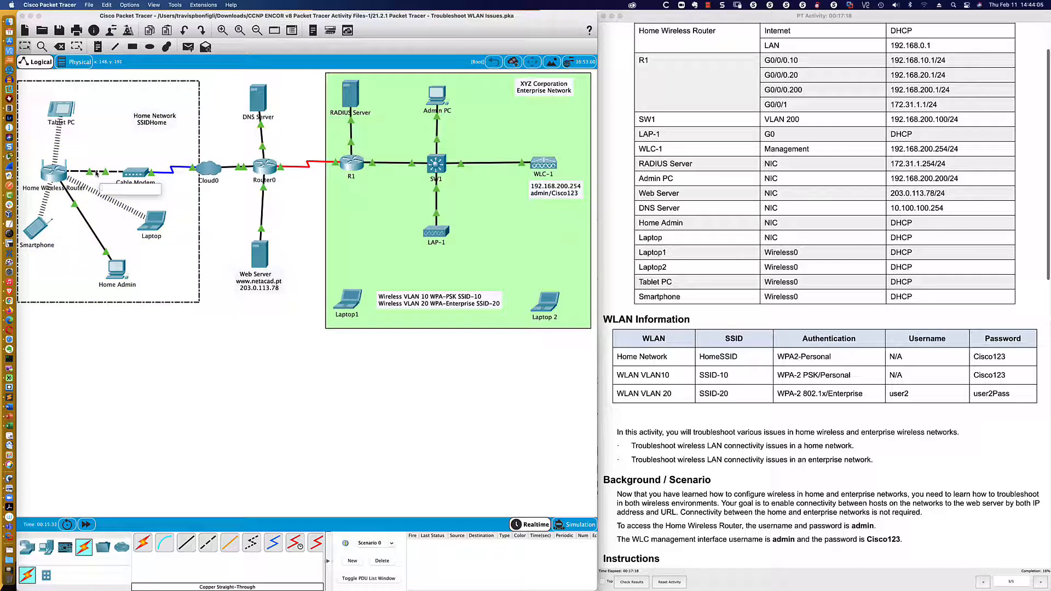
pyautogui.click(99, 358)
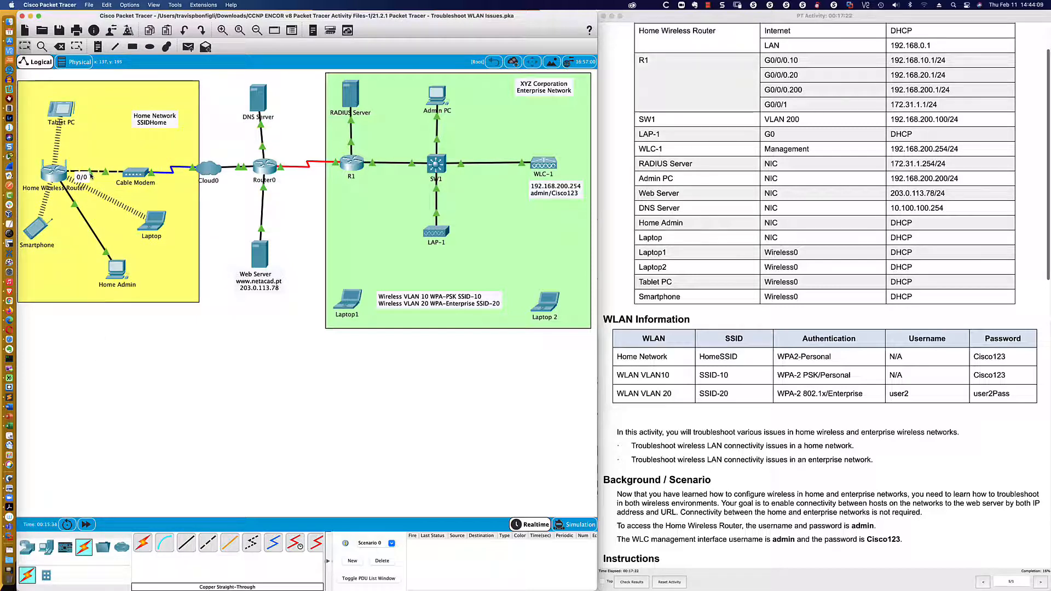
pyautogui.click(115, 270)
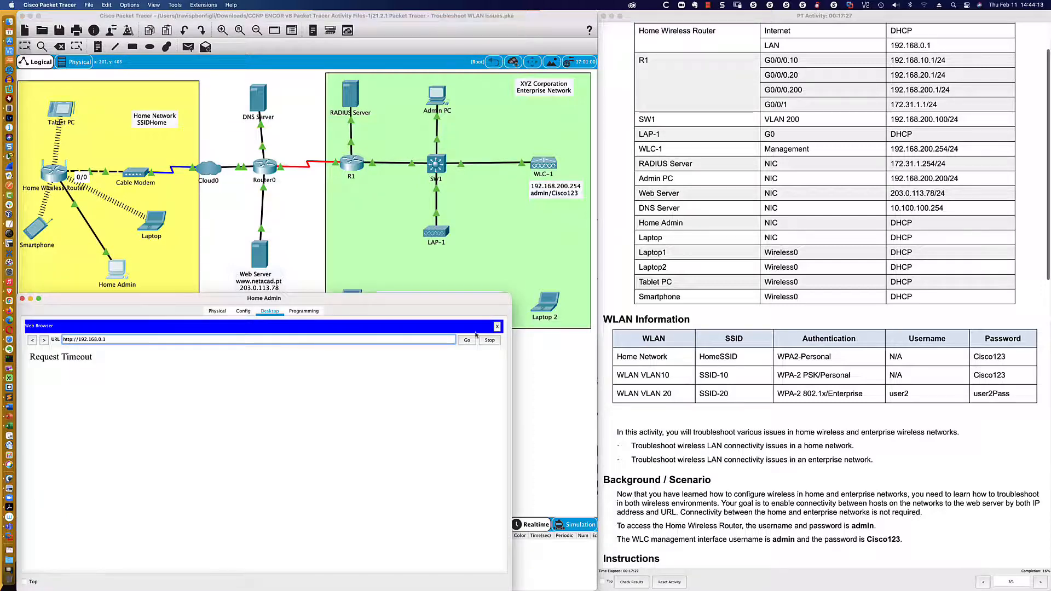
# - Renew Home Admin's address by toggling IPv4 from Static back to DHCP, then reopen its web browser
pyautogui.click(497, 327)
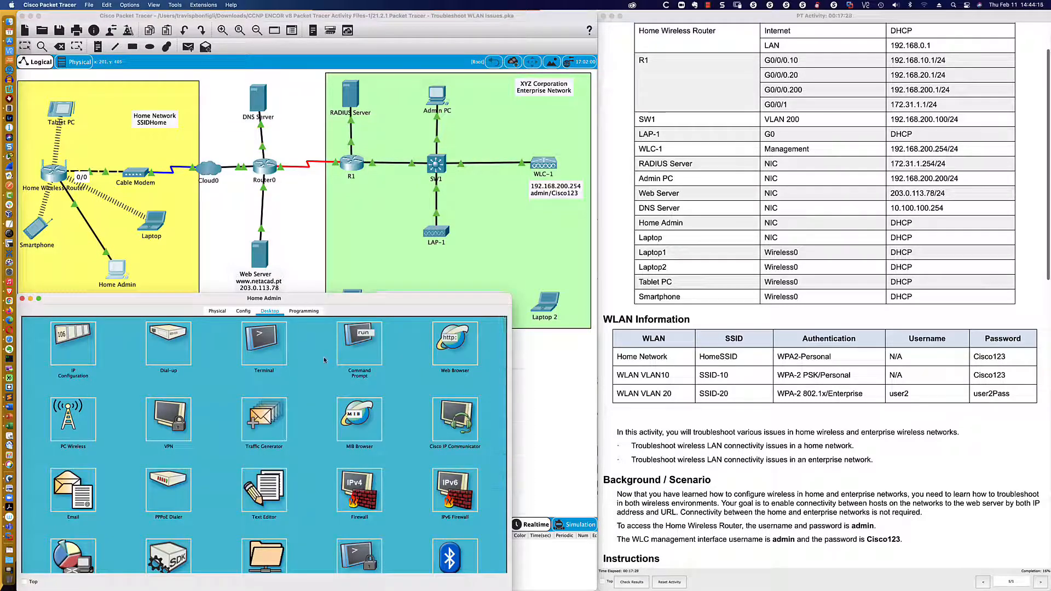
pyautogui.click(72, 340)
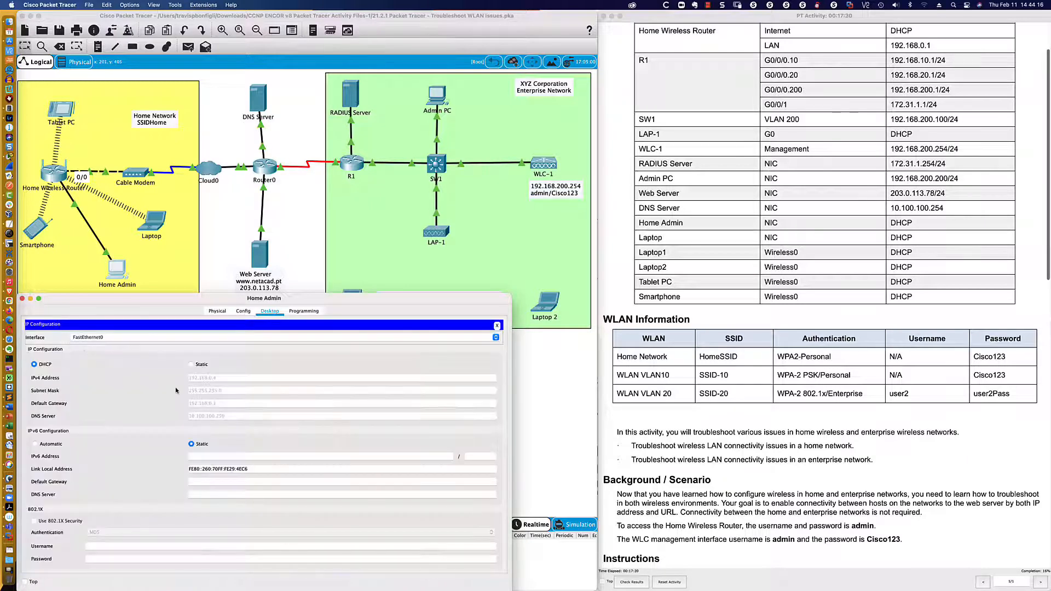
pyautogui.click(191, 365)
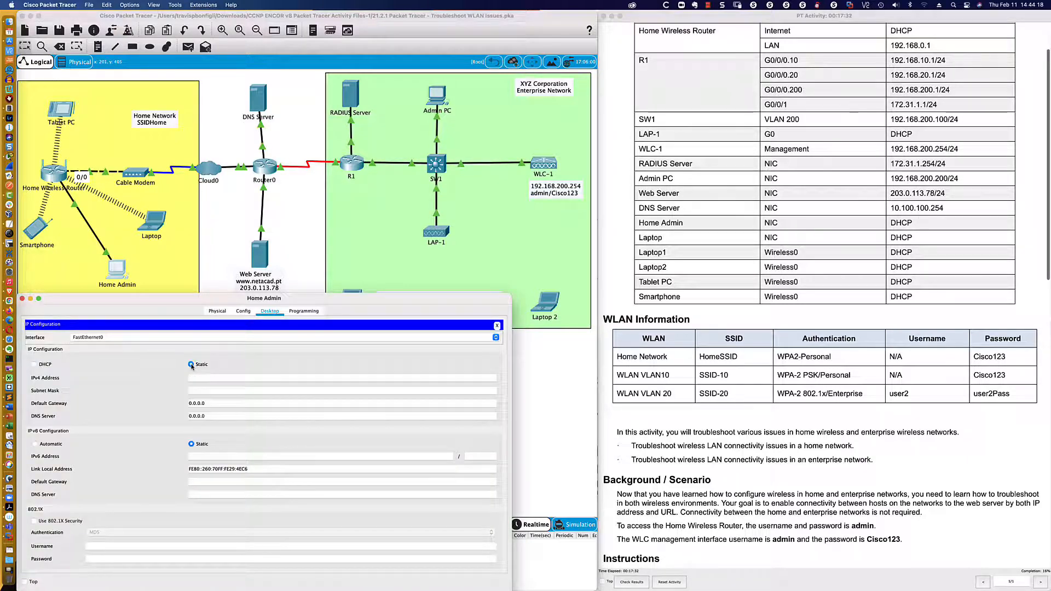
pyautogui.click(34, 364)
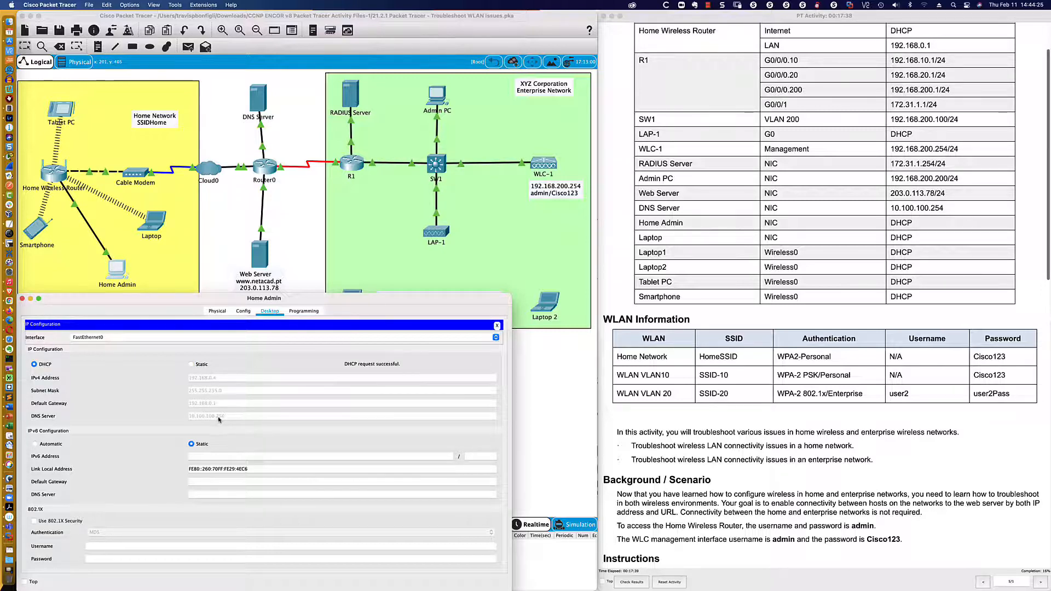
pyautogui.click(497, 325)
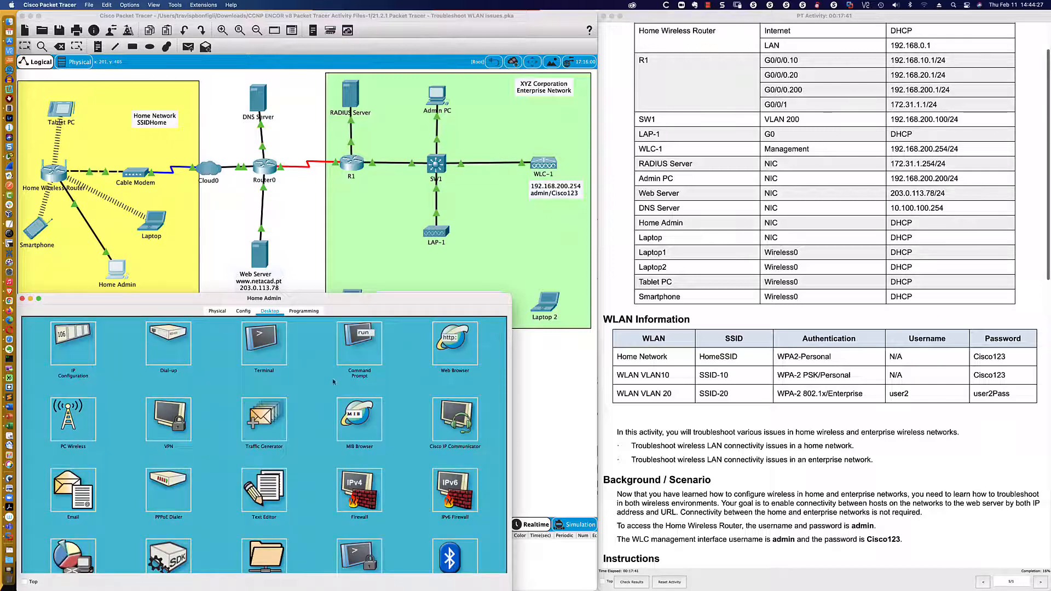
pyautogui.click(455, 343)
pyautogui.click(196, 341)
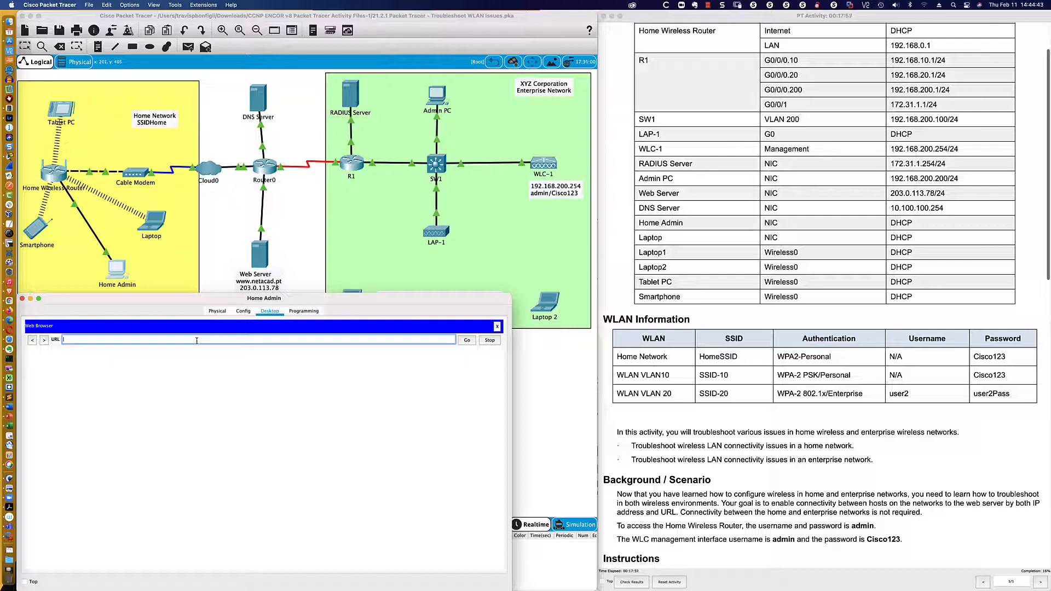
# - Load 192.168.0.1 in Home Admin's browser and log in with the router's admin username and password
pyautogui.write('92.168.0.1')
pyautogui.press('Return')
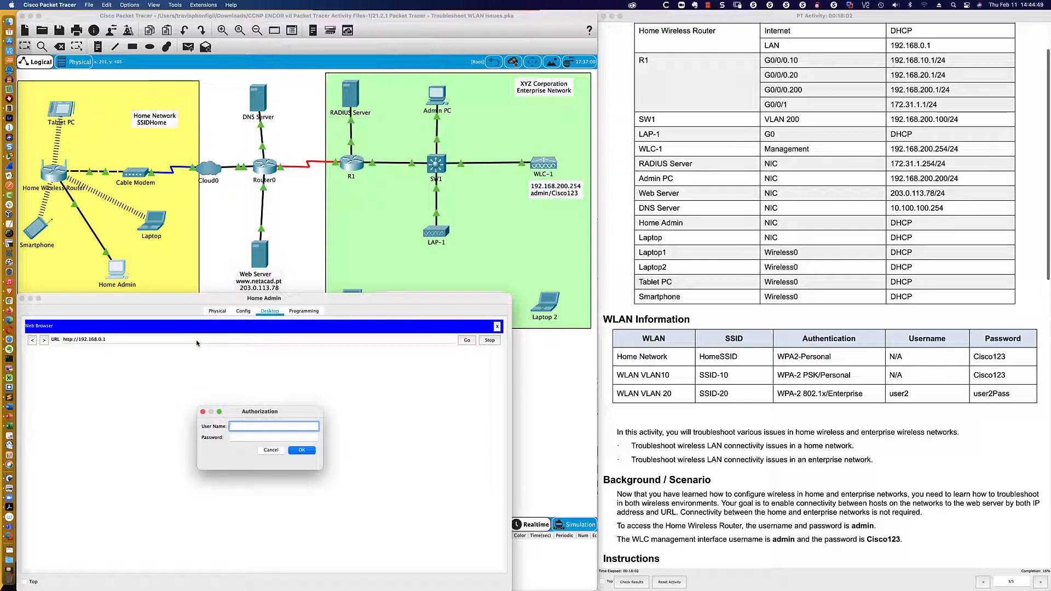
pyautogui.write('admin')
pyautogui.press('Tab')
pyautogui.write('ad')
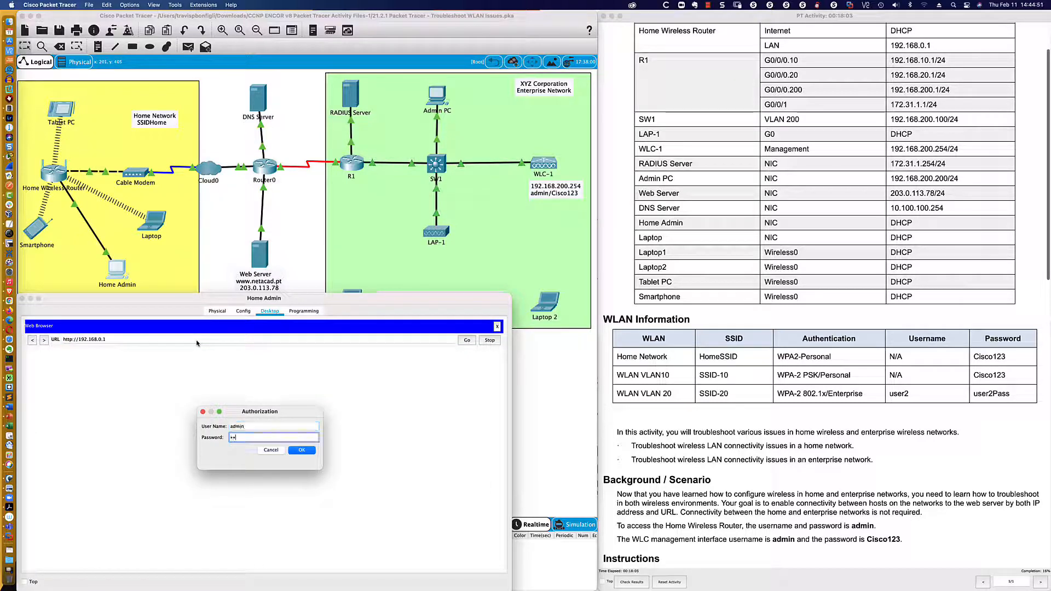
pyautogui.write('min')
pyautogui.press('Return')
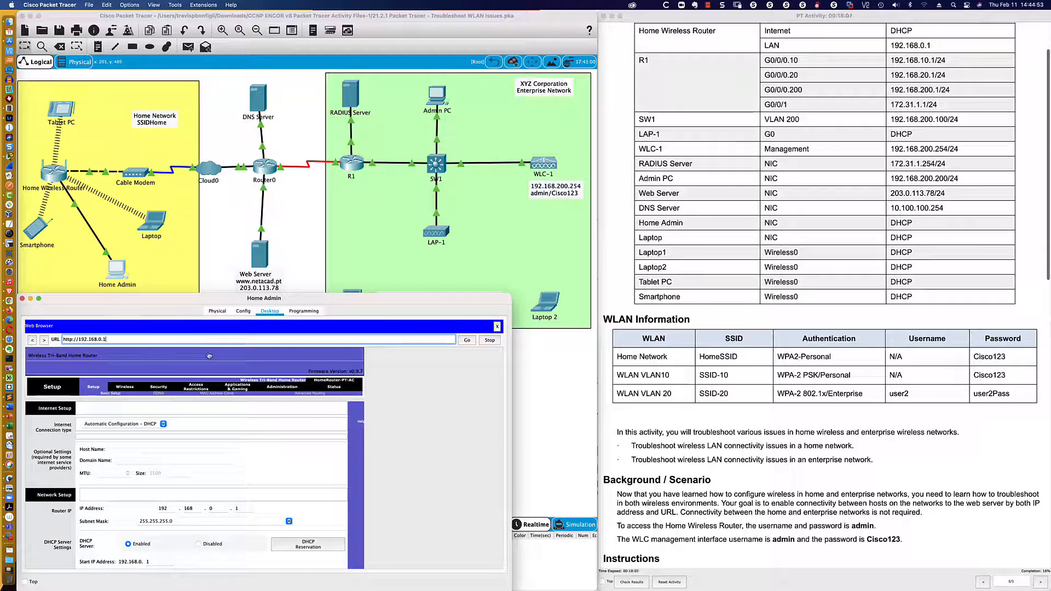
# - Scroll to DHCP Server Settings: 5 users, addresses 192.168.0.1–5, static DNS 10.100.100.250
pyautogui.scroll(-5, 428, 420)
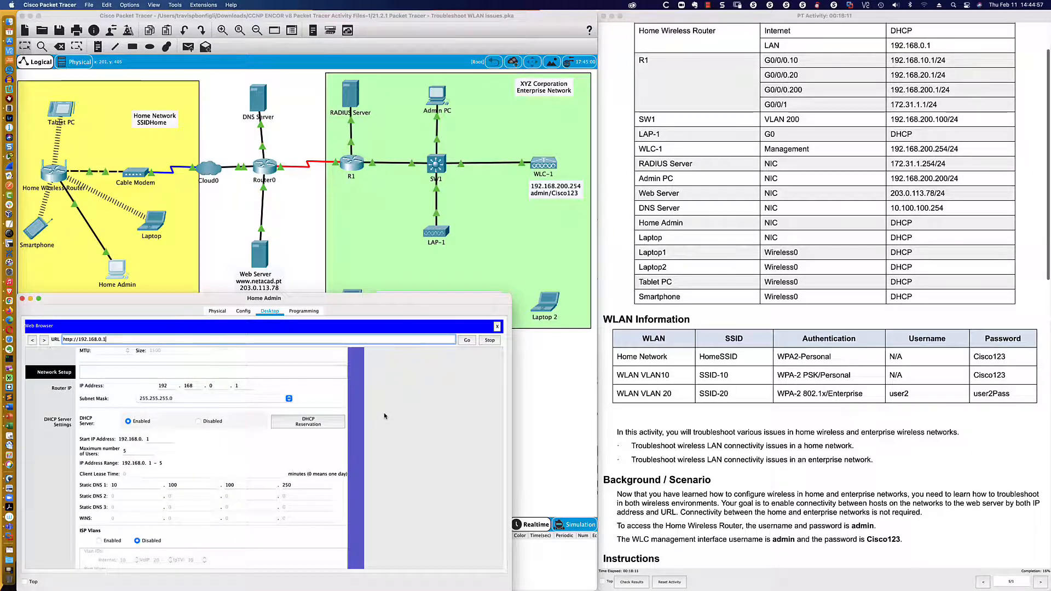
pyautogui.scroll(1, 384, 417)
pyautogui.scroll(4, 384, 417)
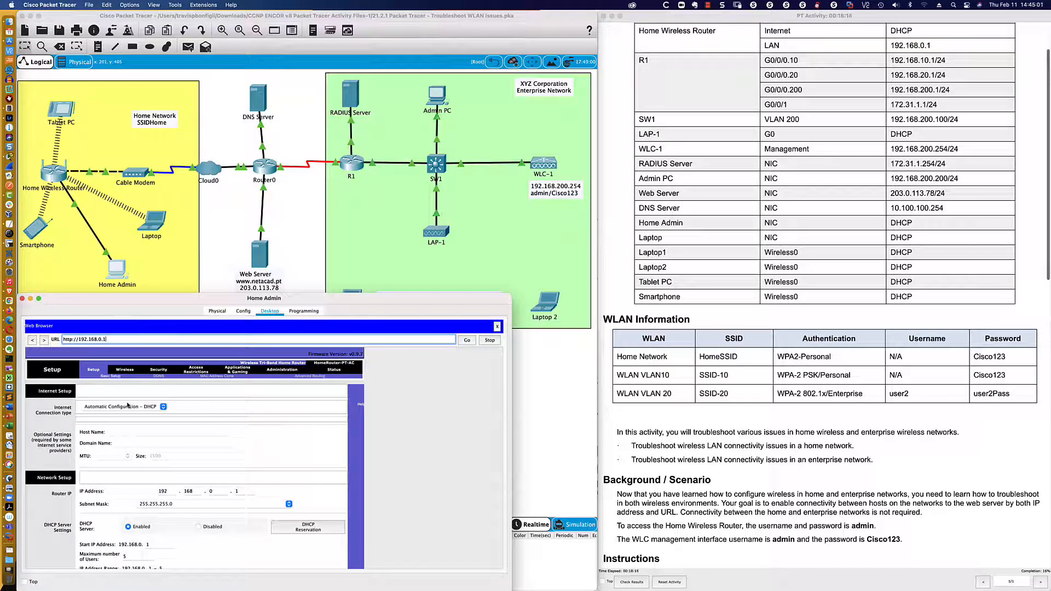
pyautogui.scroll(-5, 170, 410)
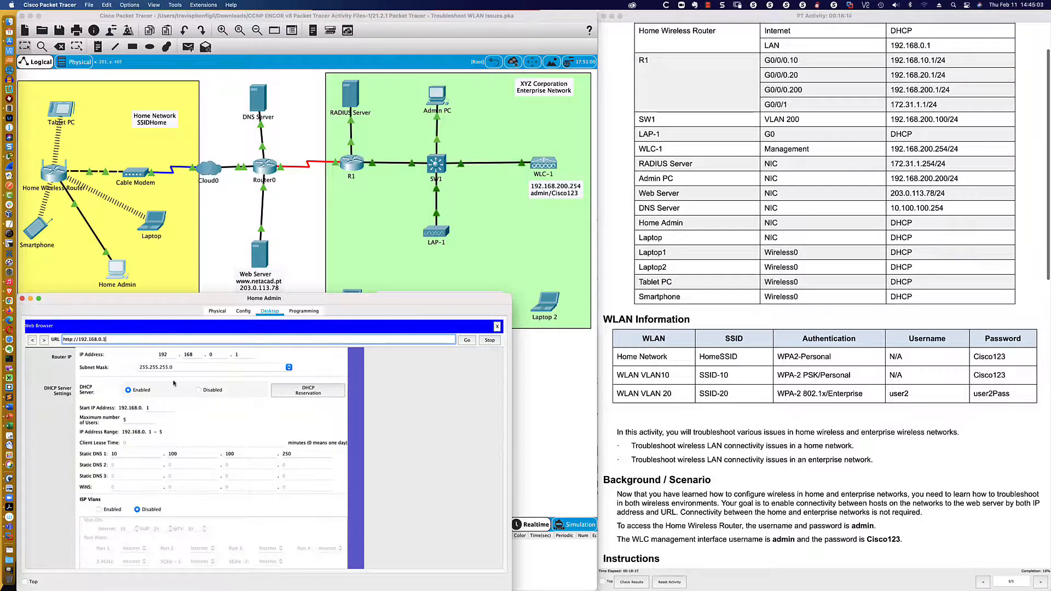
pyautogui.scroll(1, 174, 382)
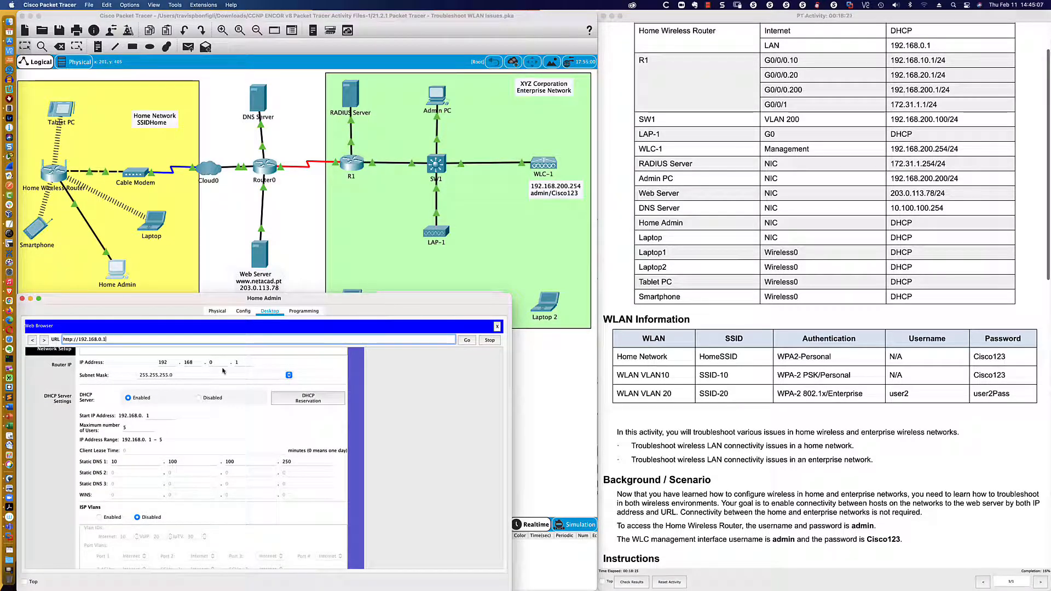
pyautogui.scroll(-5, 185, 377)
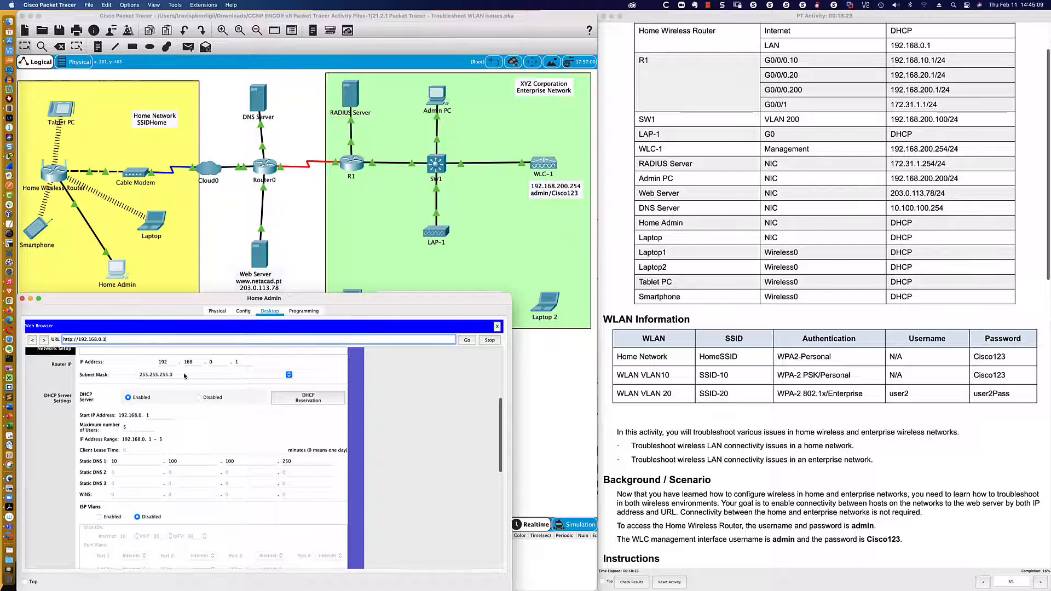
pyautogui.scroll(-1, 184, 376)
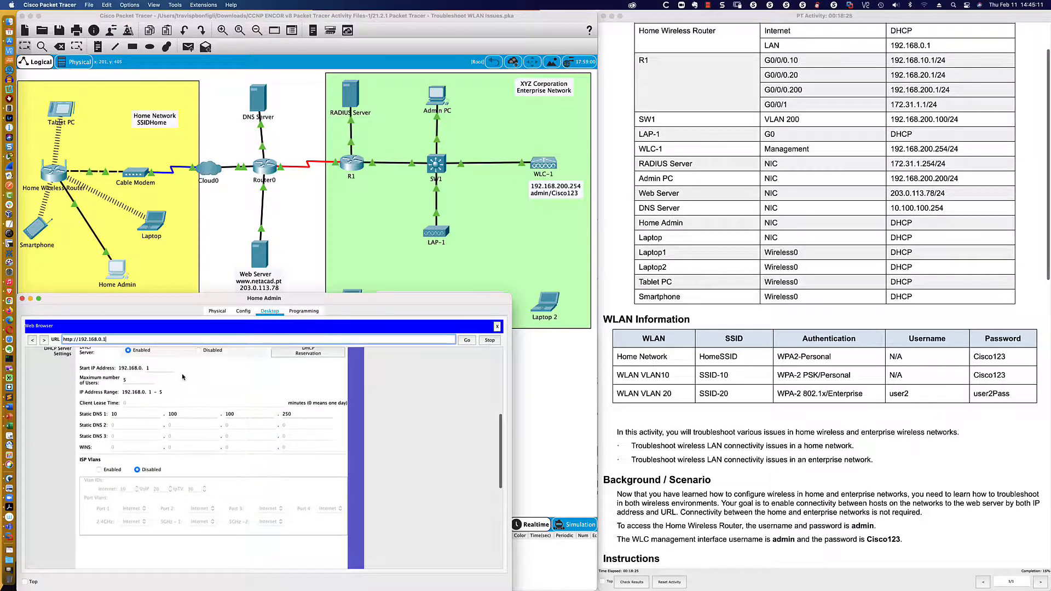
# - Try changing the DHCP start address ending to 2, then restore it to 192.168.0.1
pyautogui.click(155, 368)
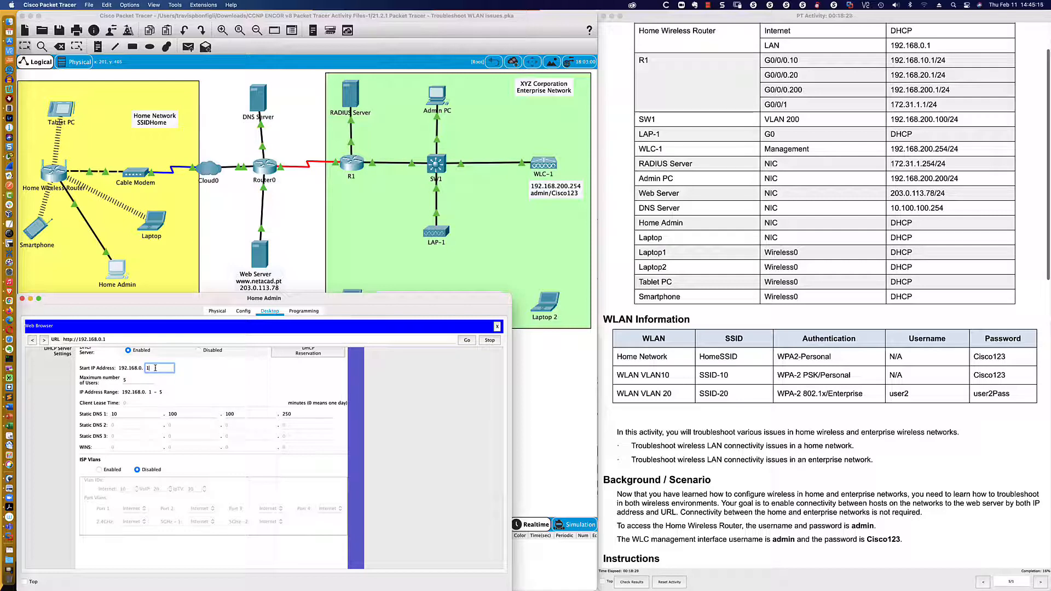
pyautogui.scroll(2, 158, 371)
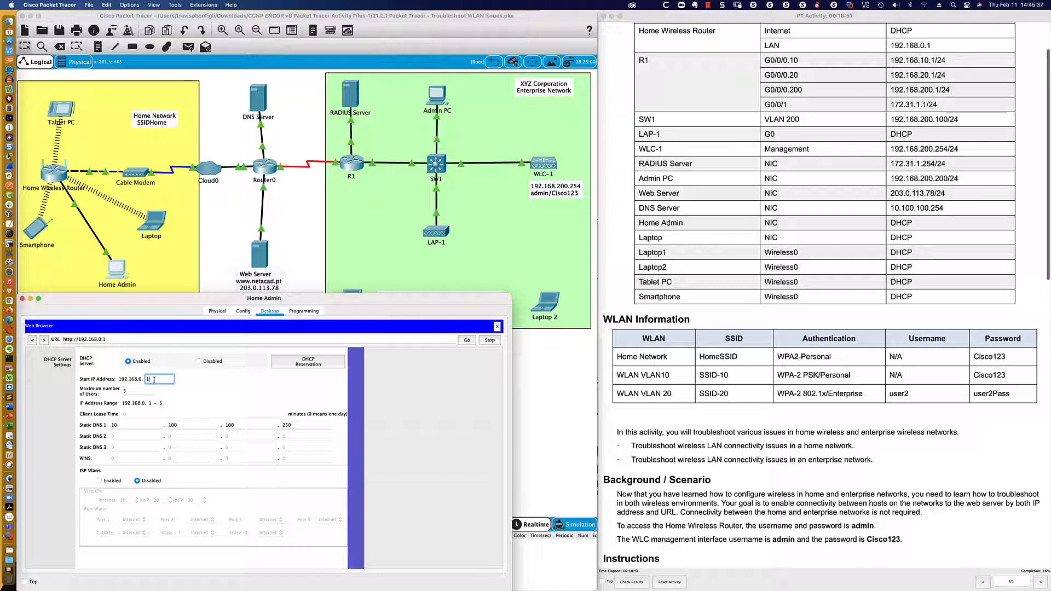
pyautogui.press('BackSpace')
pyautogui.write('2')
pyautogui.scroll(2, 154, 380)
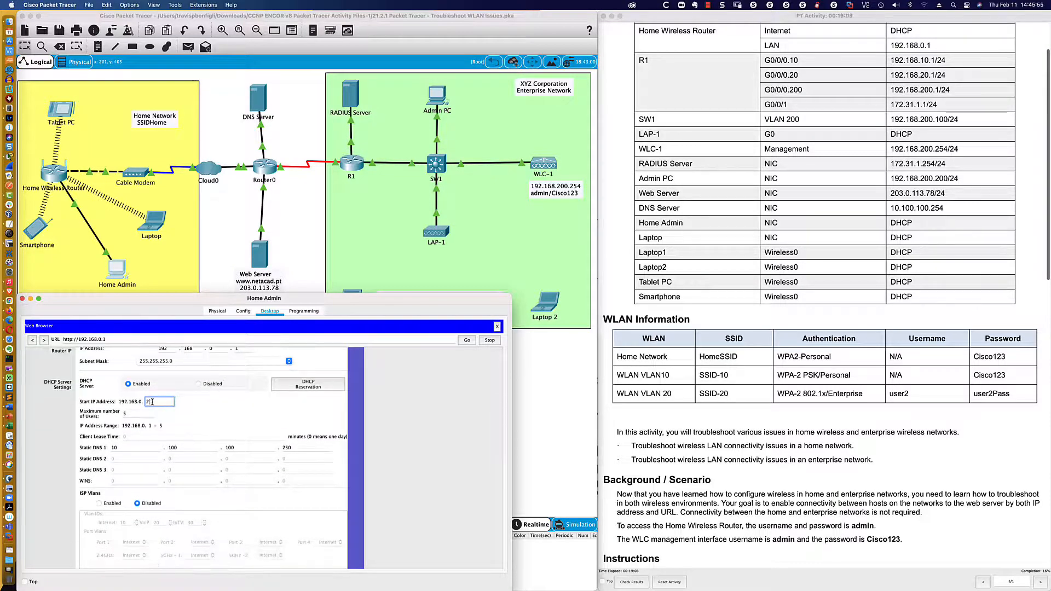
pyautogui.scroll(-1, 153, 401)
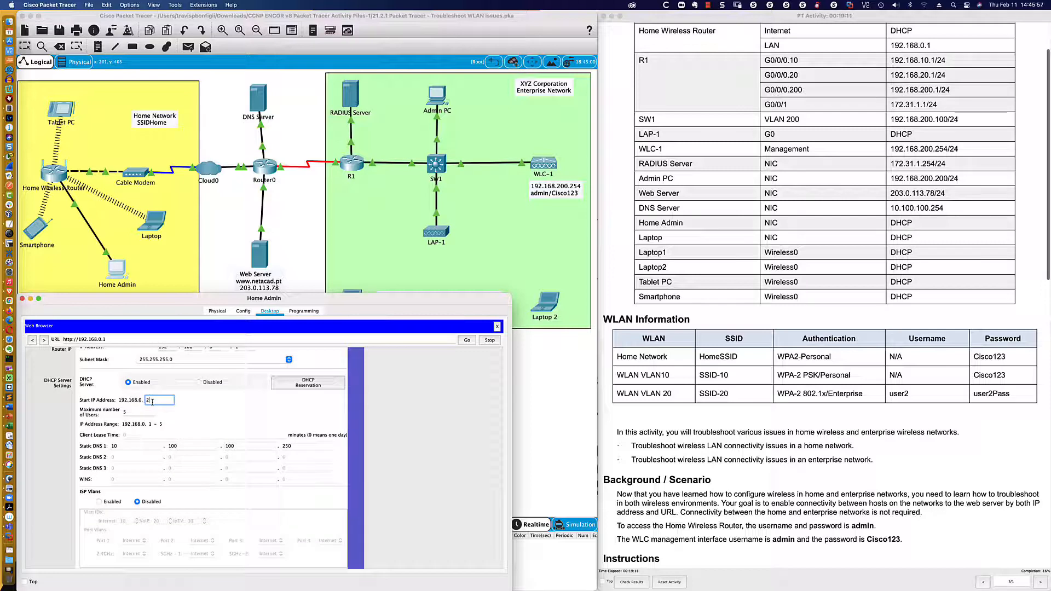
pyautogui.press('BackSpace')
pyautogui.write('1')
pyautogui.scroll(-5, 181, 406)
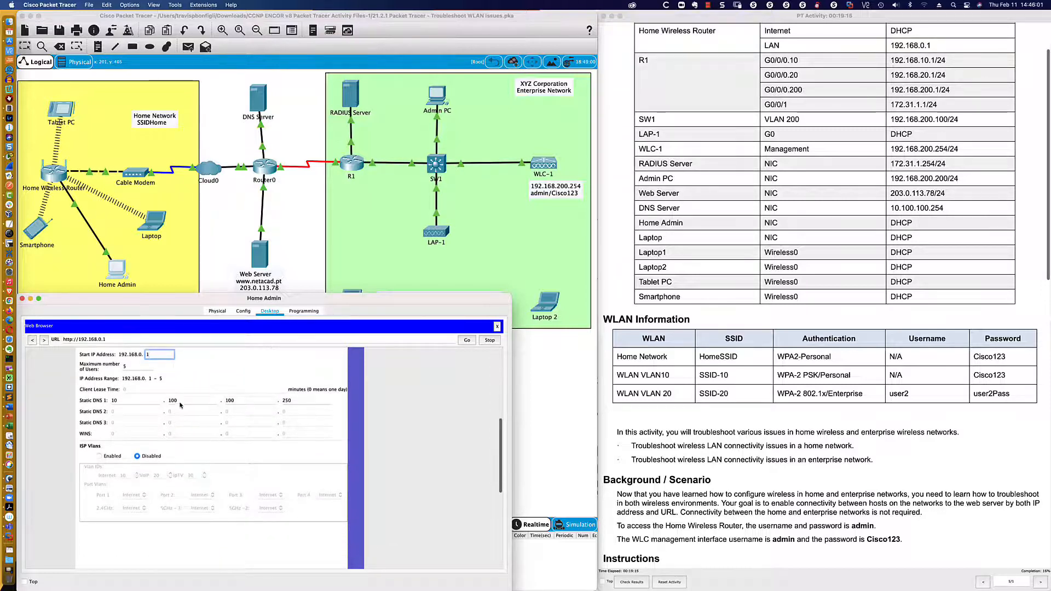
pyautogui.scroll(-1, 180, 405)
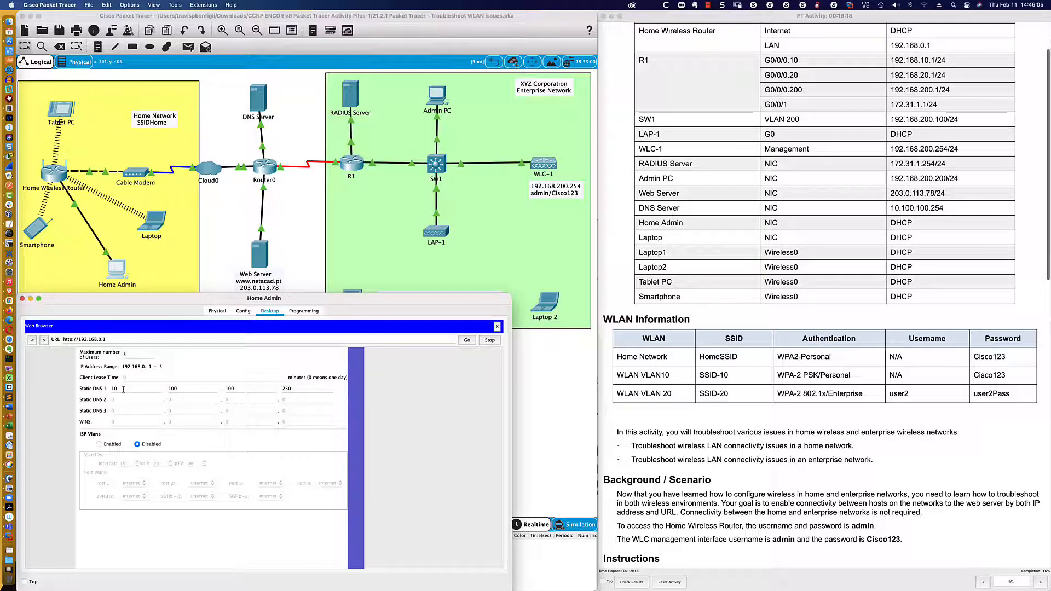
# - Change Static DNS 1 from 10.100.100.250 to 10.100.100.254
pyautogui.click(295, 388)
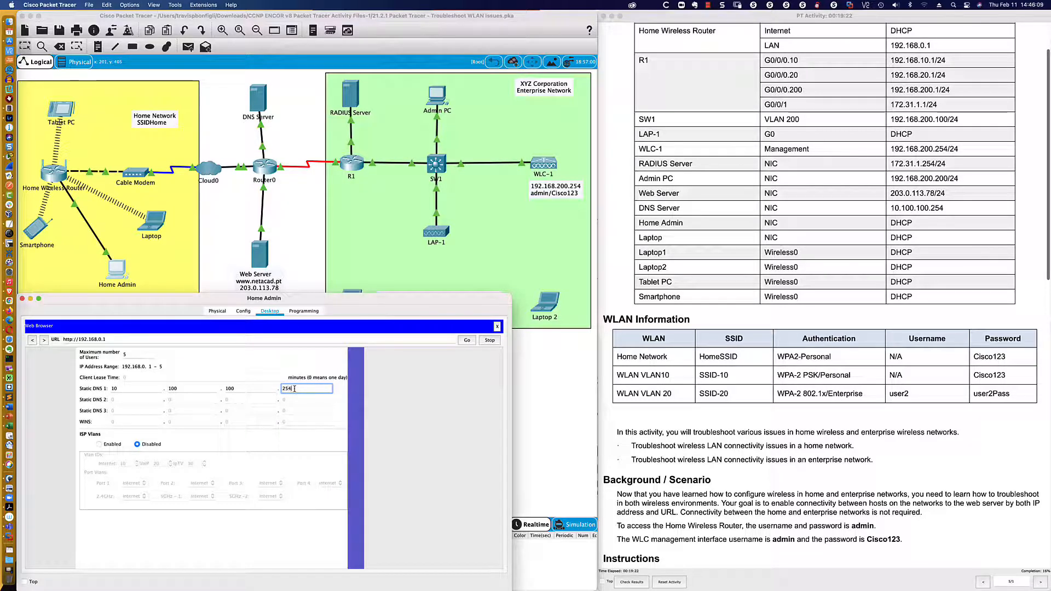
pyautogui.write('4')
pyautogui.click(339, 395)
pyautogui.scroll(-5, 235, 493)
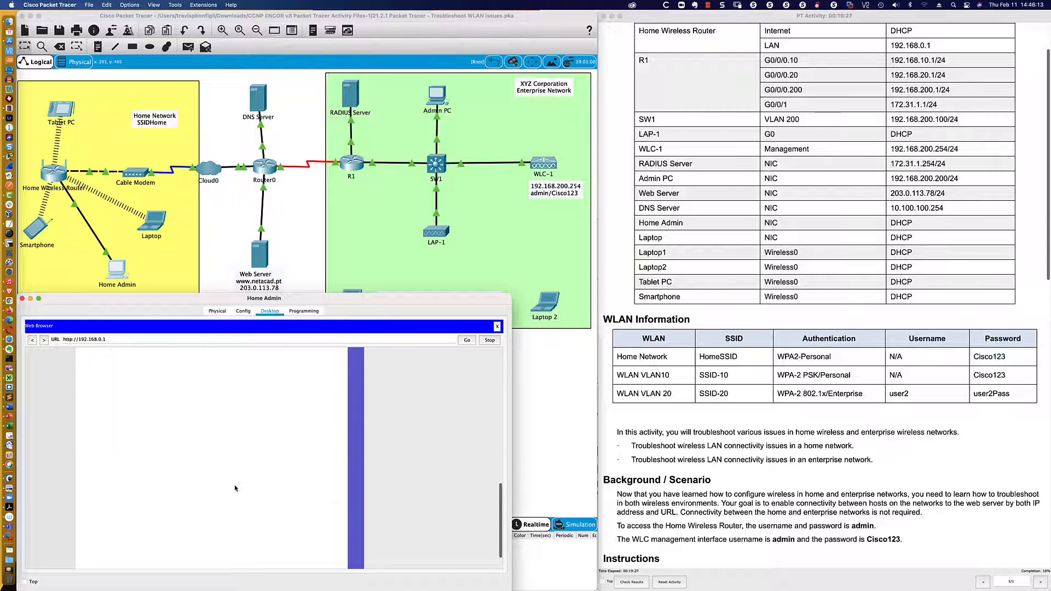
# - Save the router's updated DHCP settings and return to the network topology workspace
pyautogui.click(237, 554)
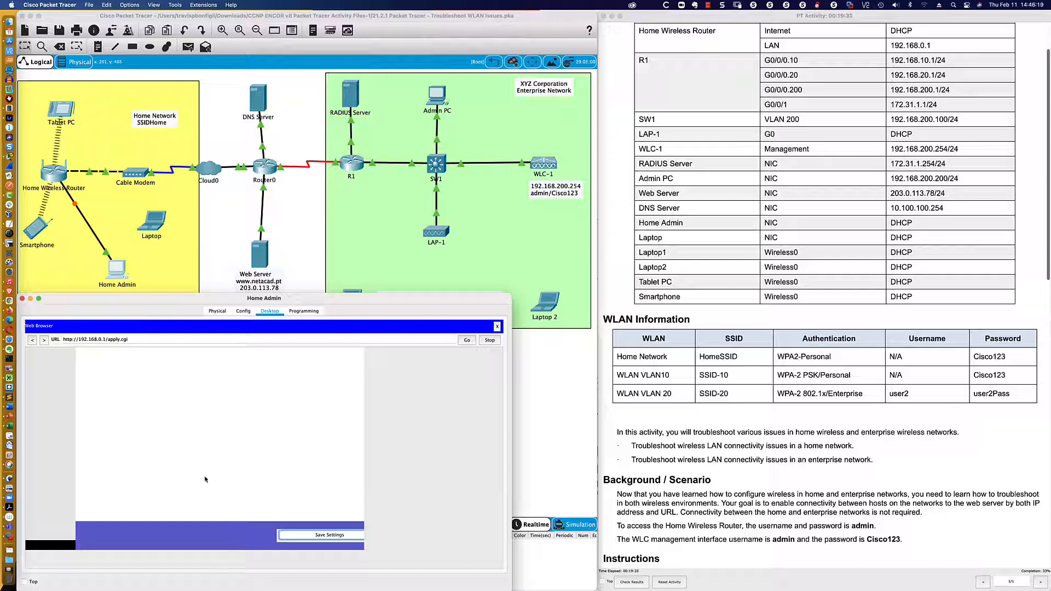
pyautogui.scroll(1, 205, 479)
pyautogui.scroll(10, 205, 479)
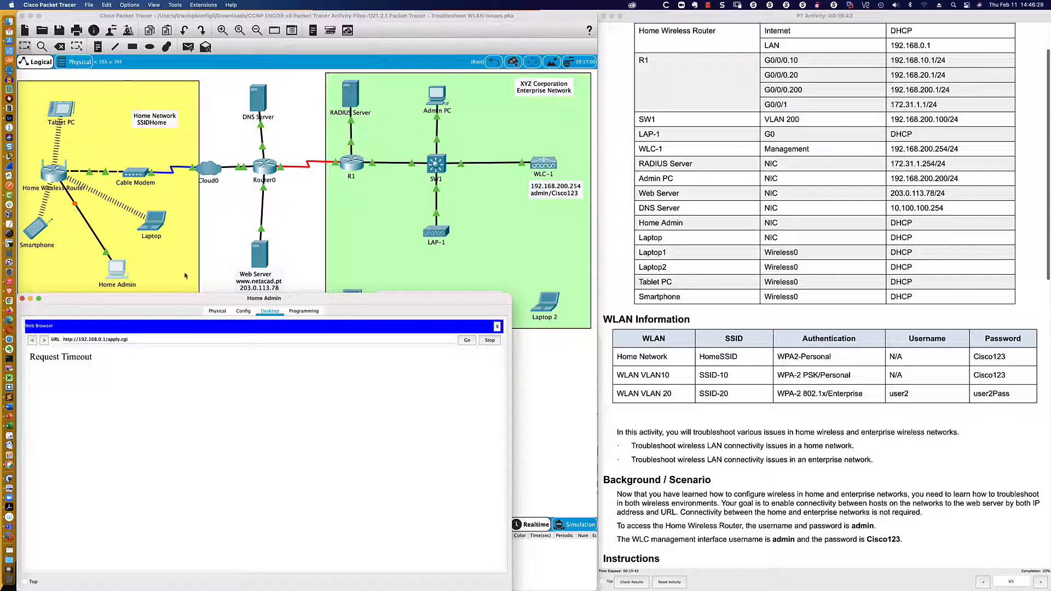
pyautogui.click(210, 267)
pyautogui.moveTo(110, 270)
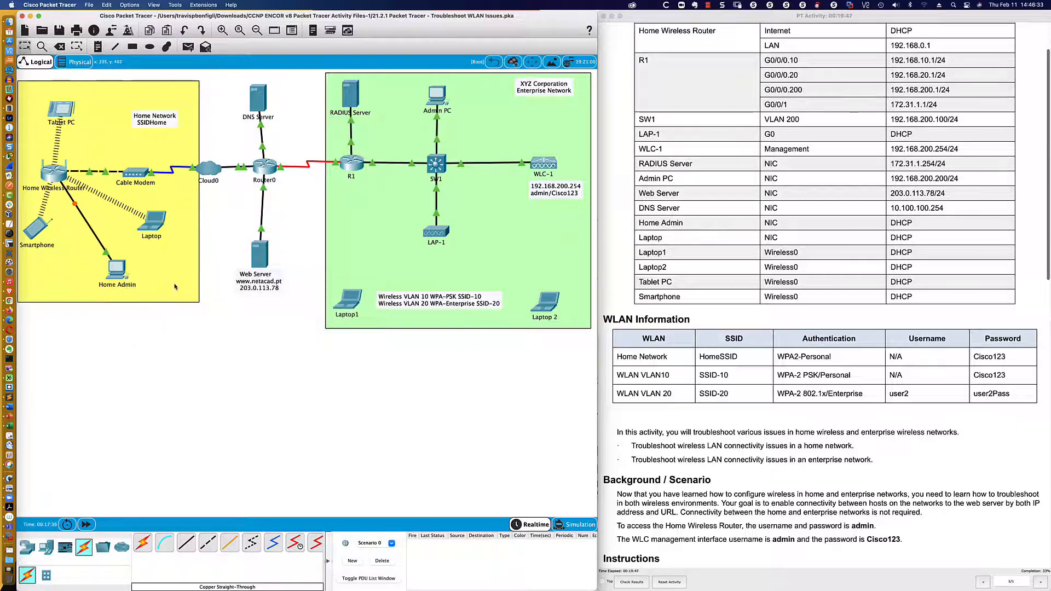
# - Close Home Admin's web browser and open the Laptop, showing its failed ping to 203.0.113.78
pyautogui.click(117, 269)
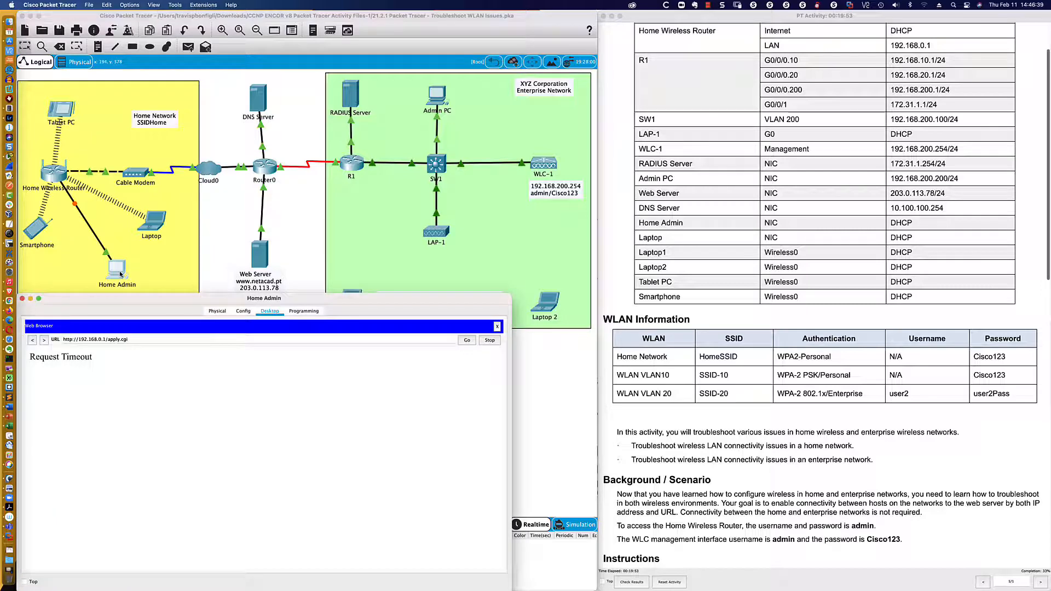
pyautogui.click(497, 327)
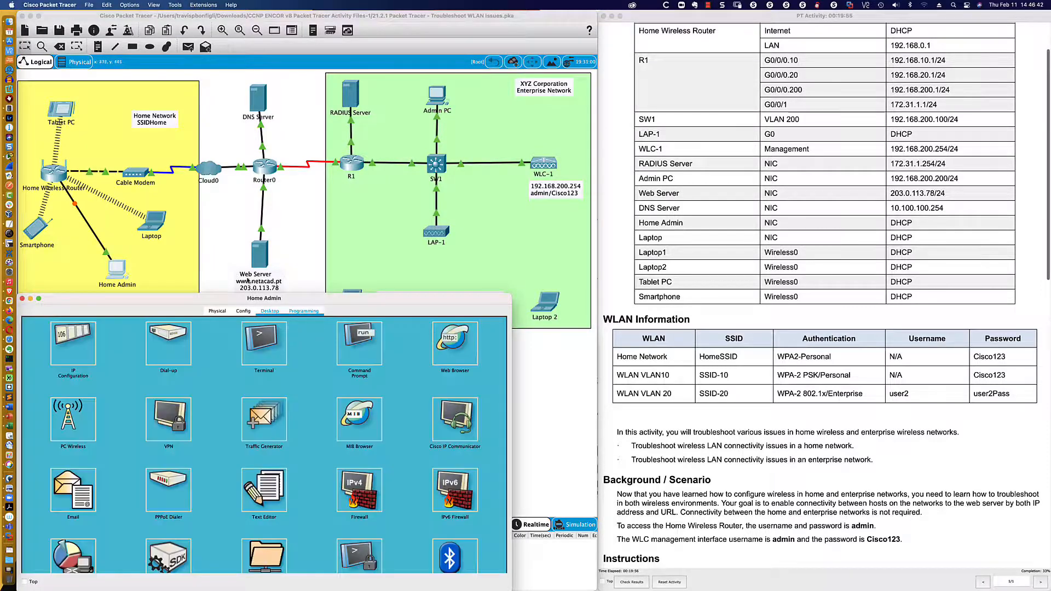
pyautogui.click(230, 249)
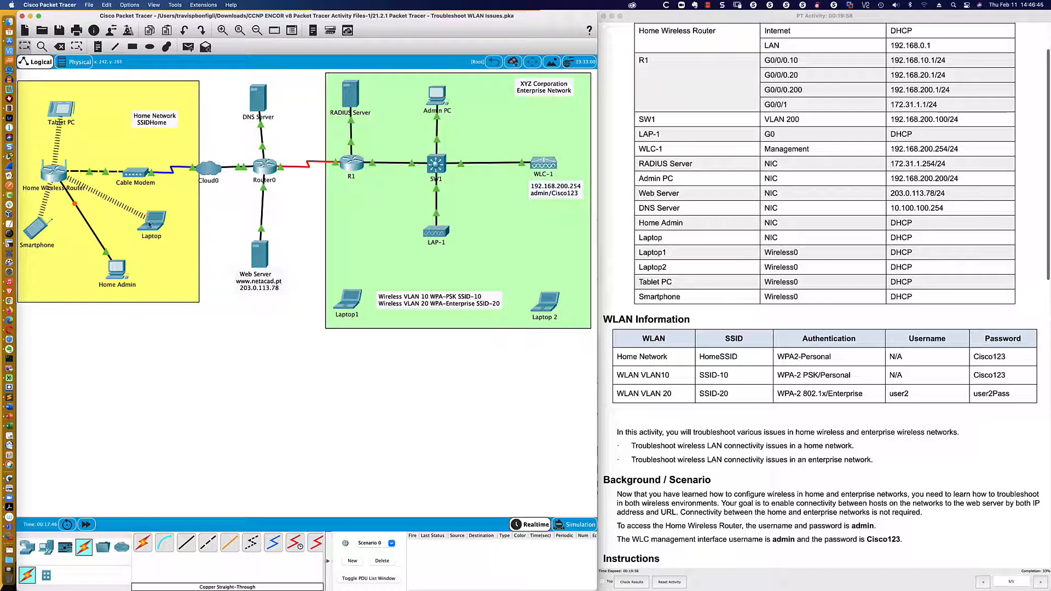
pyautogui.moveTo(149, 224)
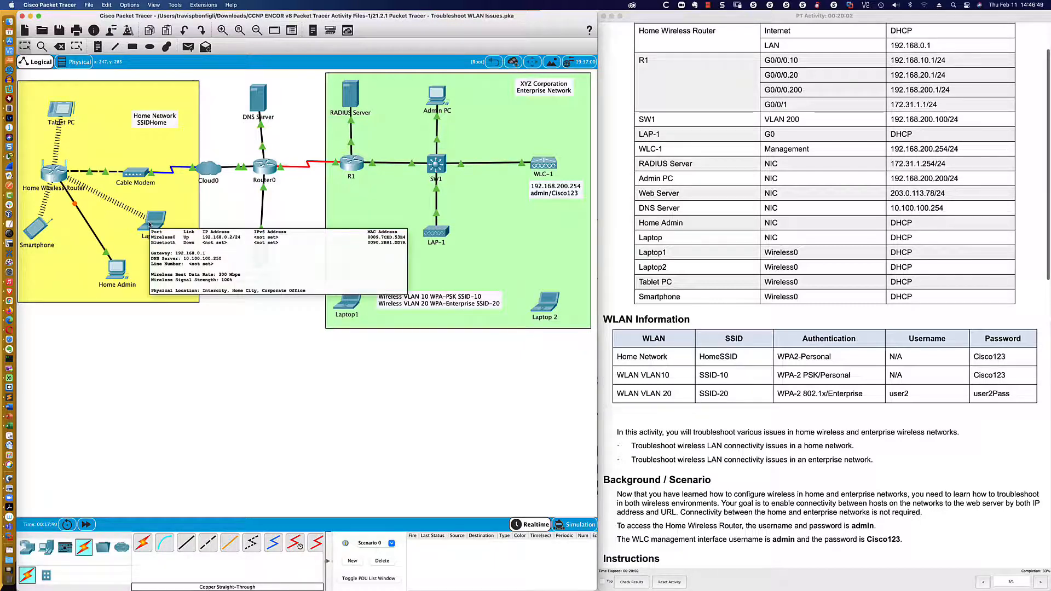
pyautogui.moveTo(30, 232)
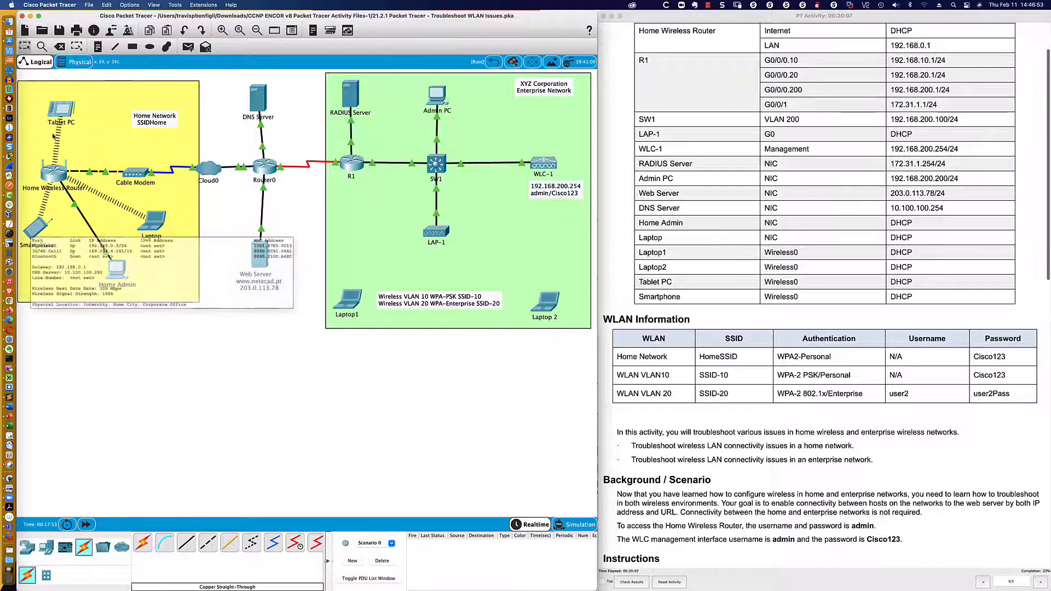
pyautogui.moveTo(62, 112)
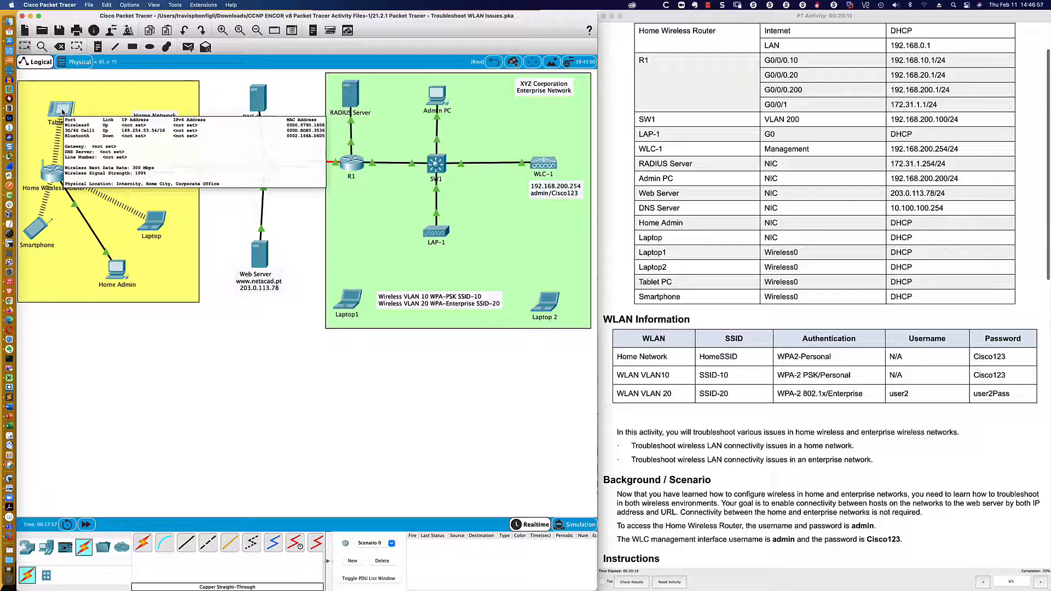
pyautogui.click(156, 222)
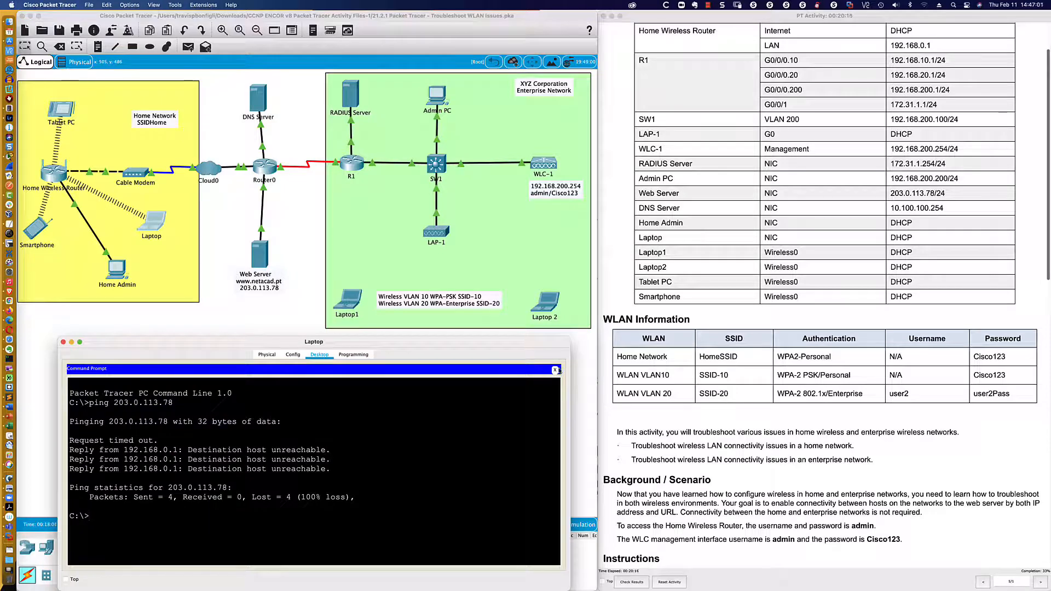
# - Renew the Laptop's DHCP lease, getting gateway 192.168.0.1 and DNS 10.100.100.254
pyautogui.click(556, 370)
pyautogui.click(114, 393)
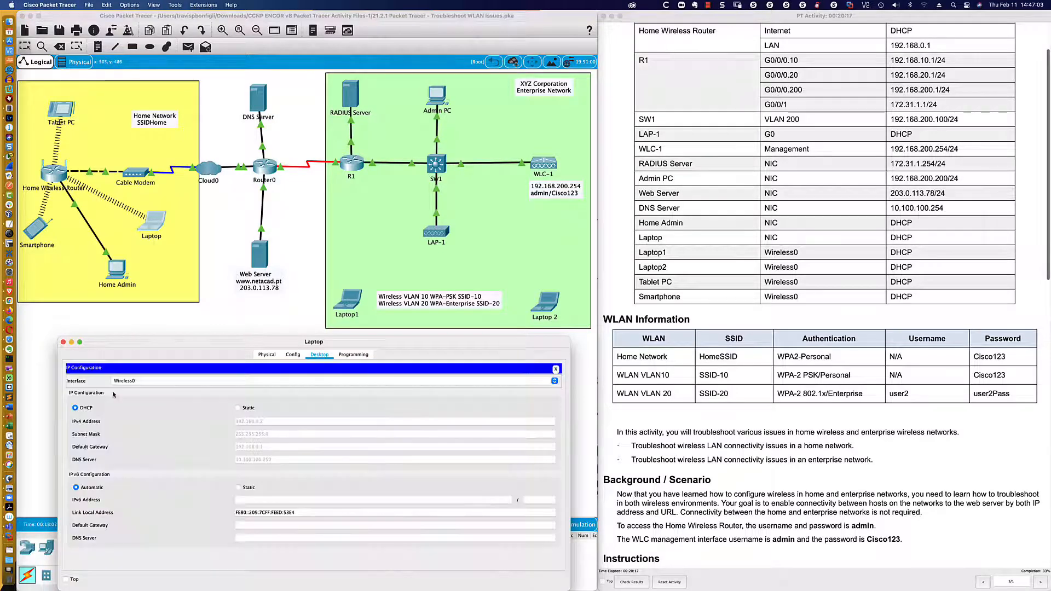
pyautogui.click(238, 408)
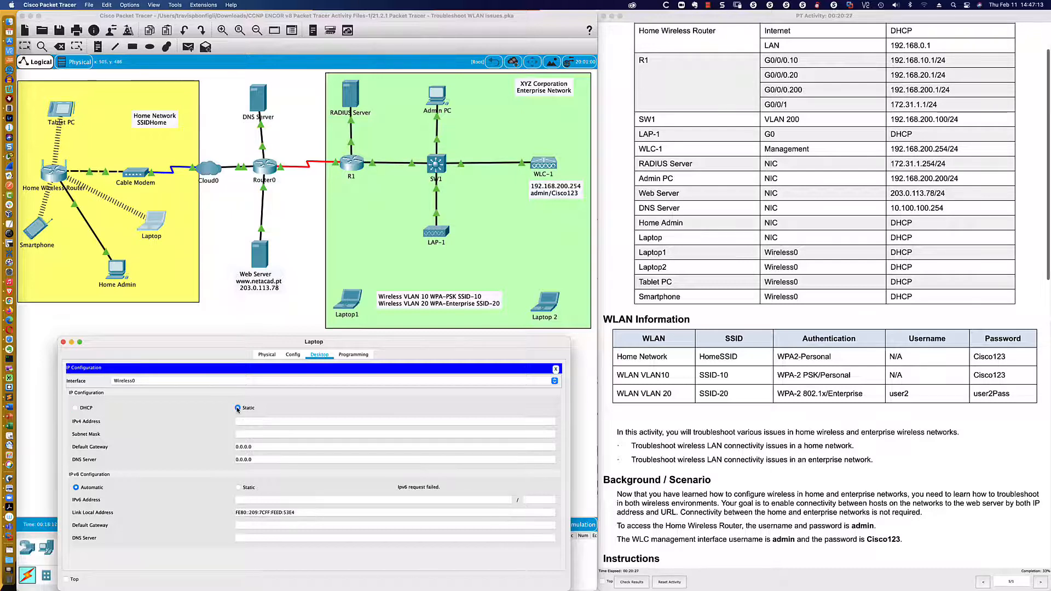
pyautogui.click(90, 409)
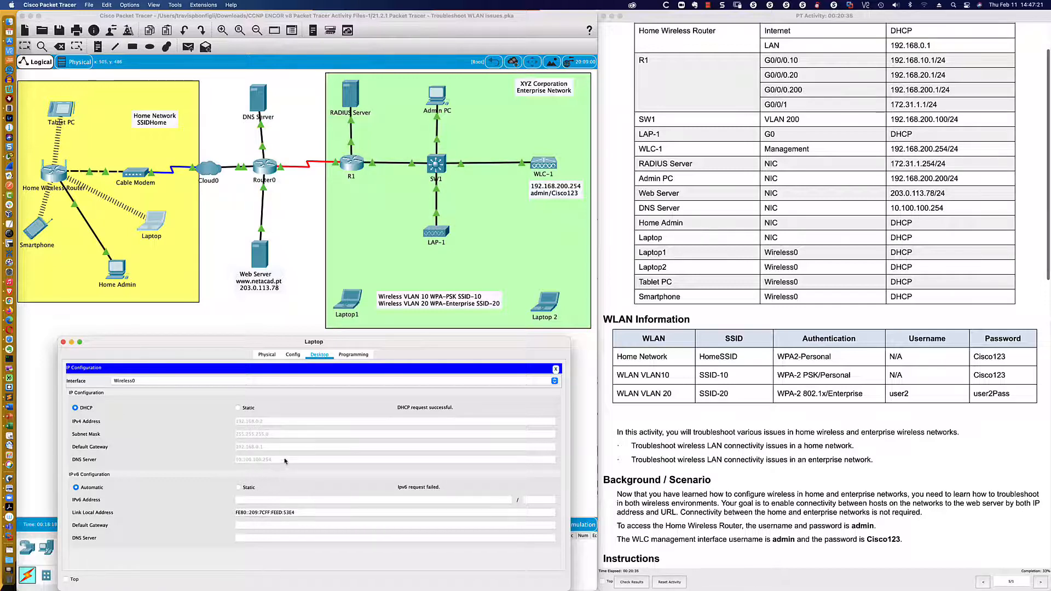
pyautogui.click(556, 370)
pyautogui.click(506, 391)
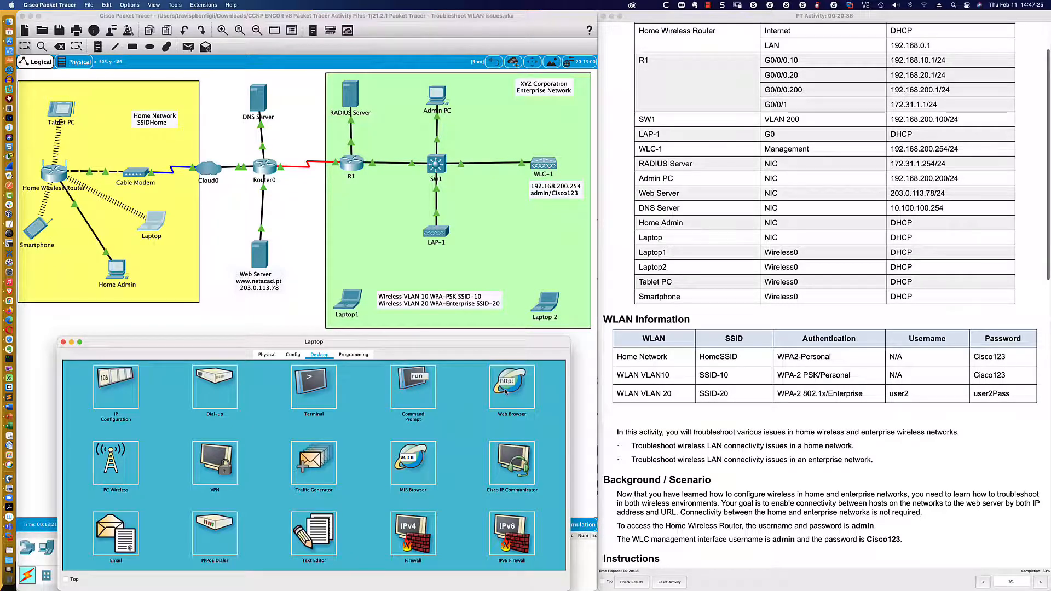
pyautogui.click(257, 383)
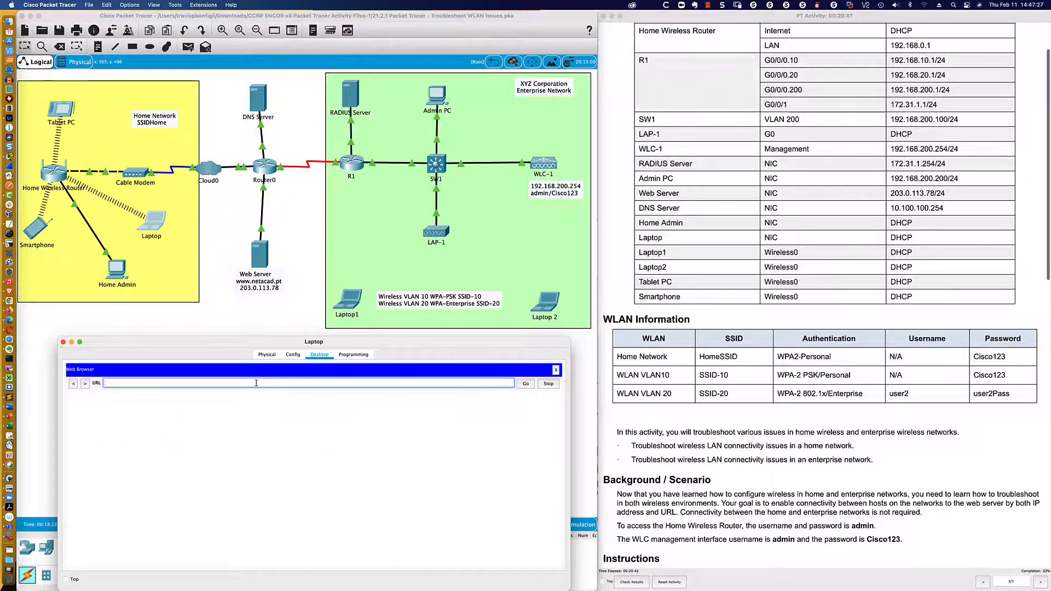
pyautogui.write('www.netacad.pt')
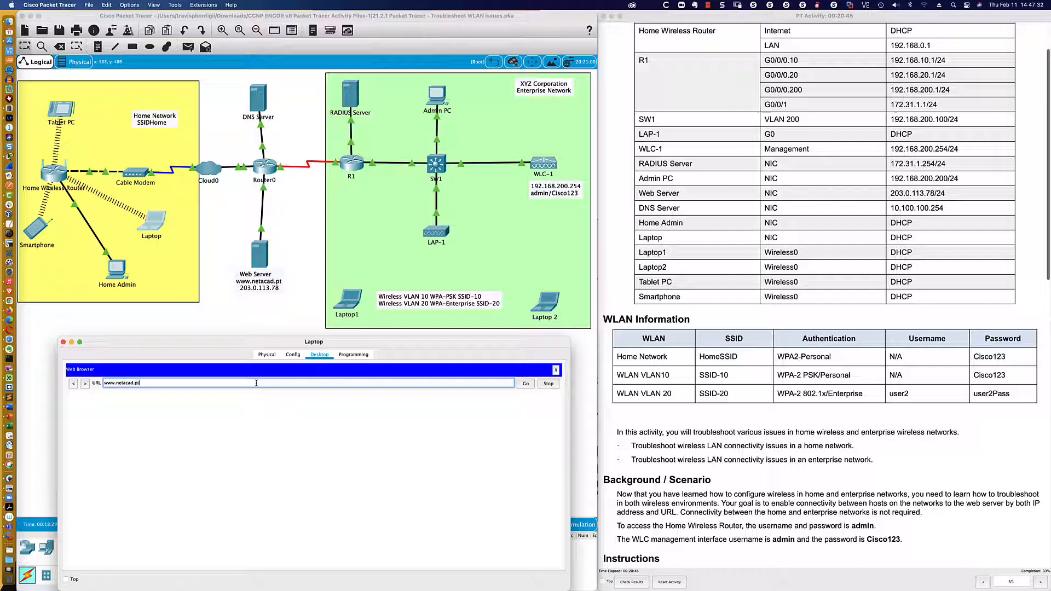
pyautogui.press('Return')
pyautogui.click(526, 384)
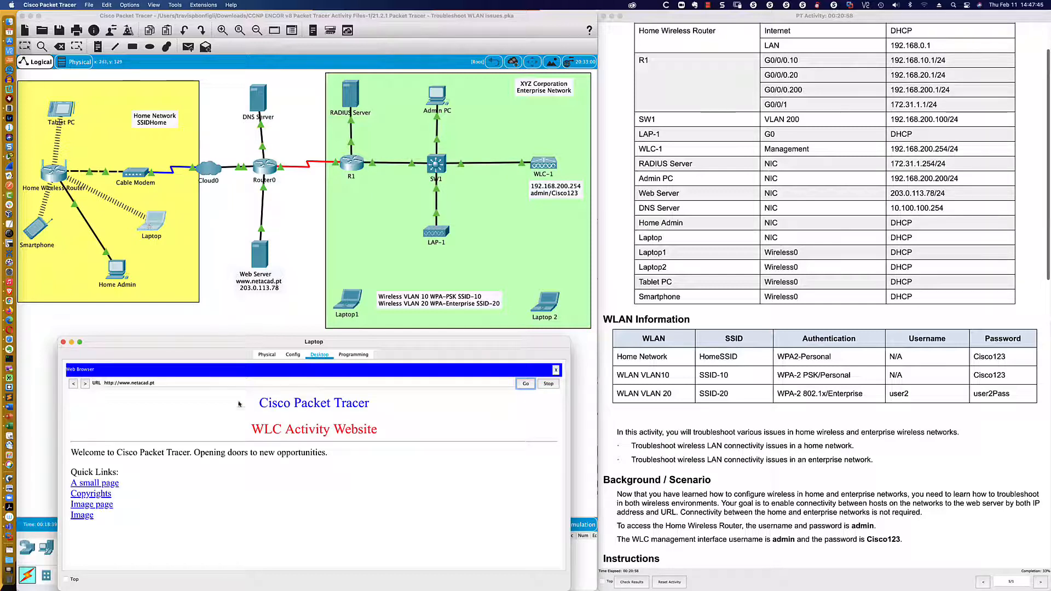
pyautogui.click(91, 485)
pyautogui.click(79, 413)
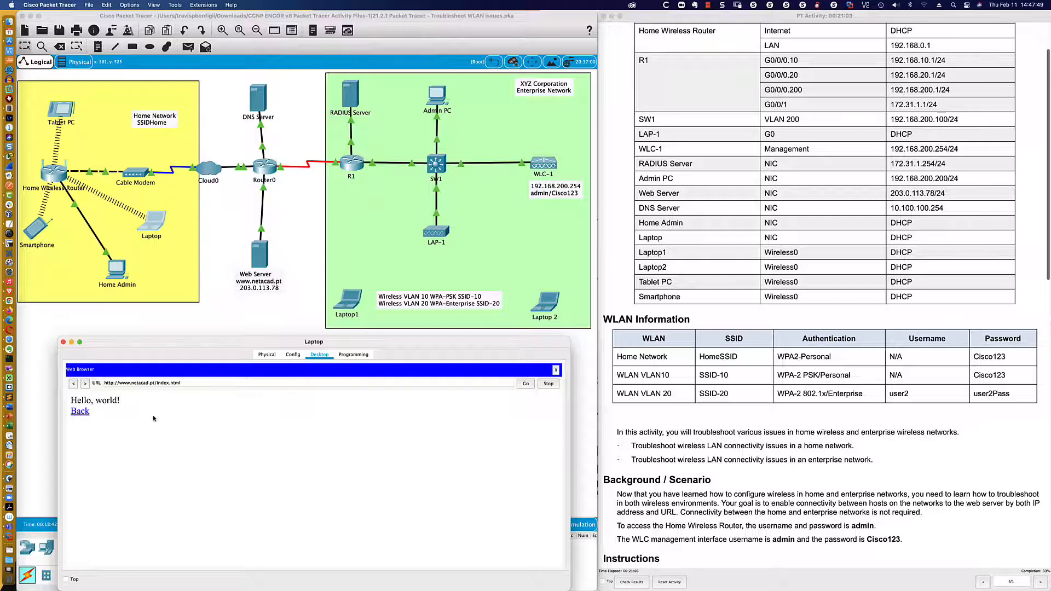
# - Load the web server by its IP address 203.0.113.78
pyautogui.click(219, 382)
pyautogui.tripleClick(219, 382)
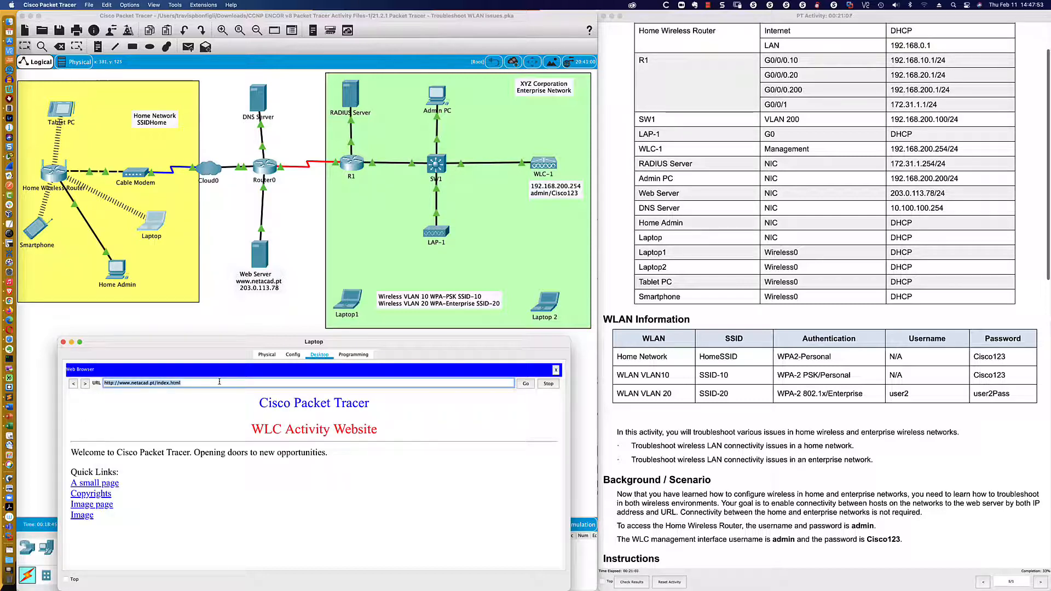
pyautogui.write('203')
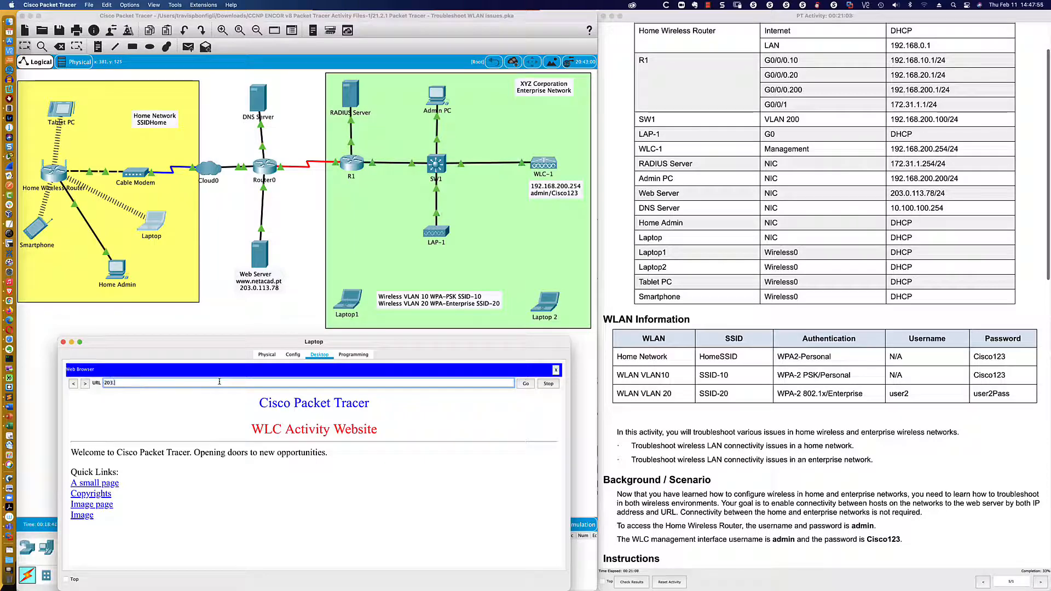
pyautogui.write('.0.113.')
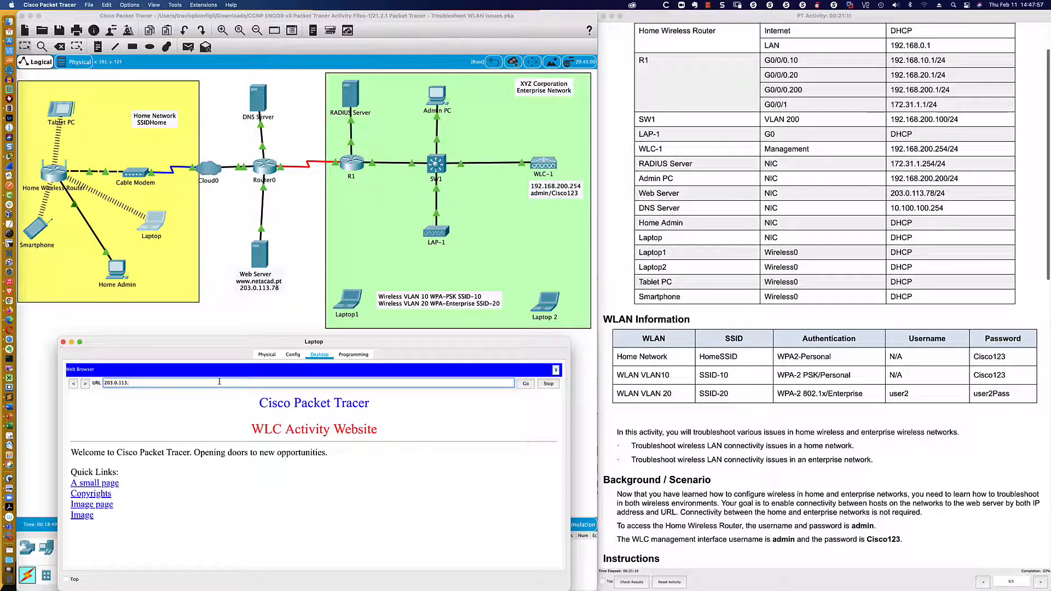
pyautogui.write('78')
pyautogui.press('Return')
pyautogui.hotkey('ctrl', 'Up')
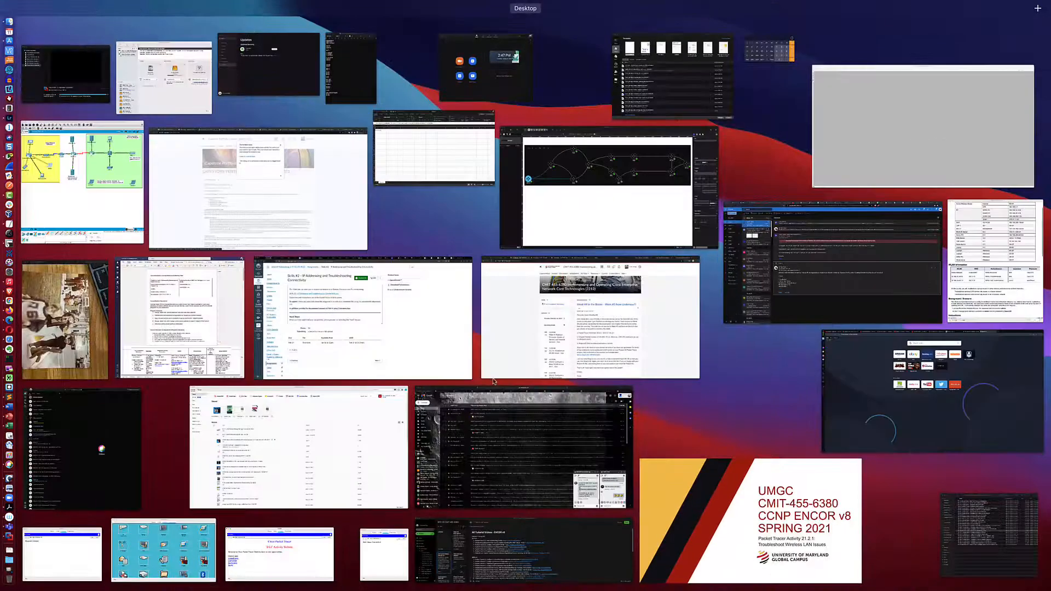
pyautogui.hotkey('ctrl', 'Up')
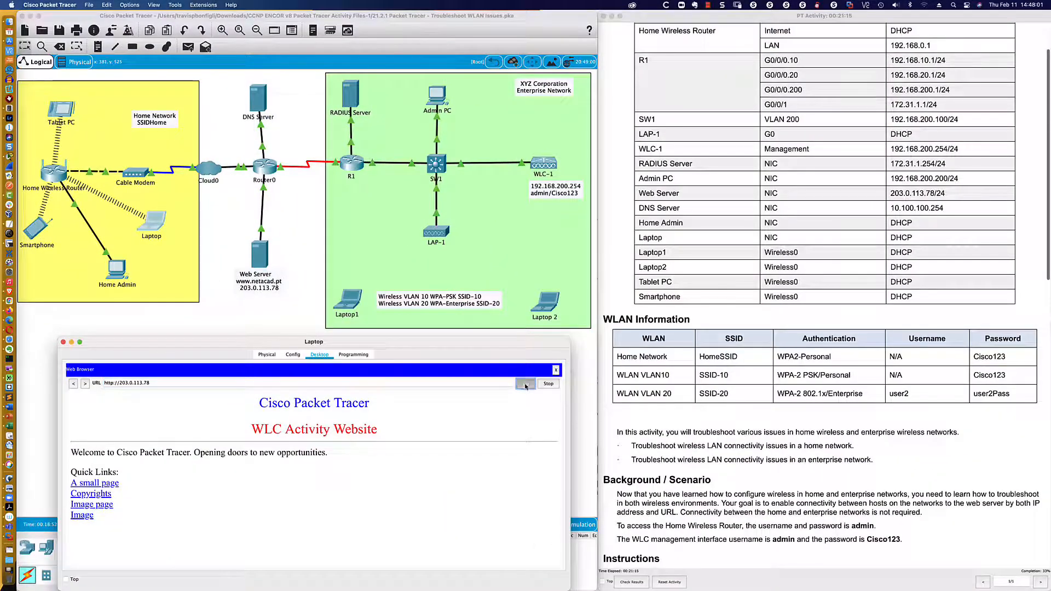
# - View the server's Copyrights page, then close the Laptop's web browser
pyautogui.click(104, 494)
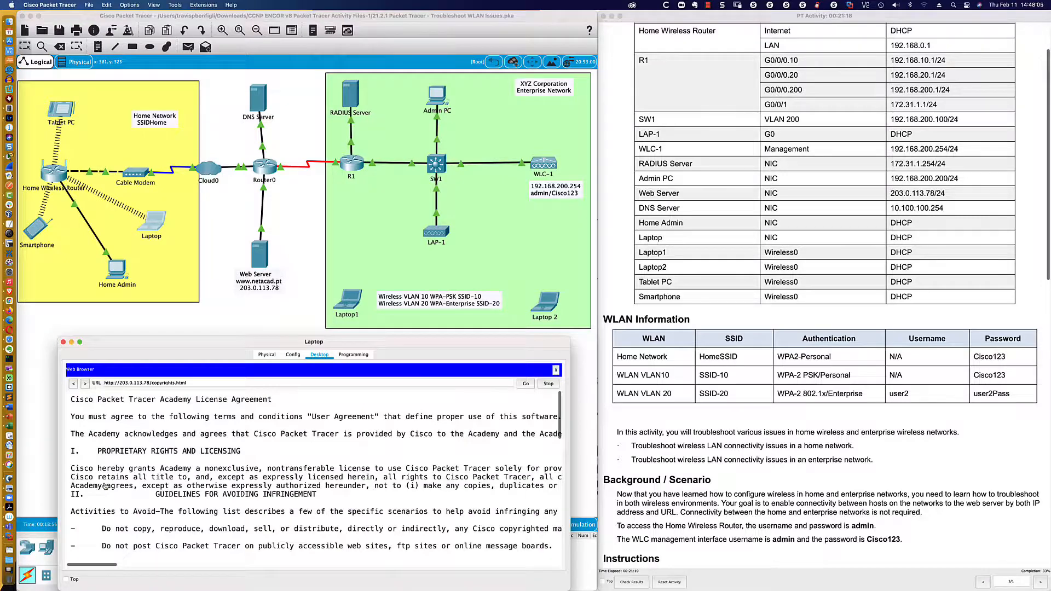
pyautogui.scroll(-1, 105, 487)
pyautogui.scroll(1, 106, 486)
pyautogui.scroll(-1, 416, 405)
pyautogui.click(556, 370)
# - Ping 203.0.113.78 successfully from the Laptop, then view Home Admin's IP configuration
pyautogui.click(429, 385)
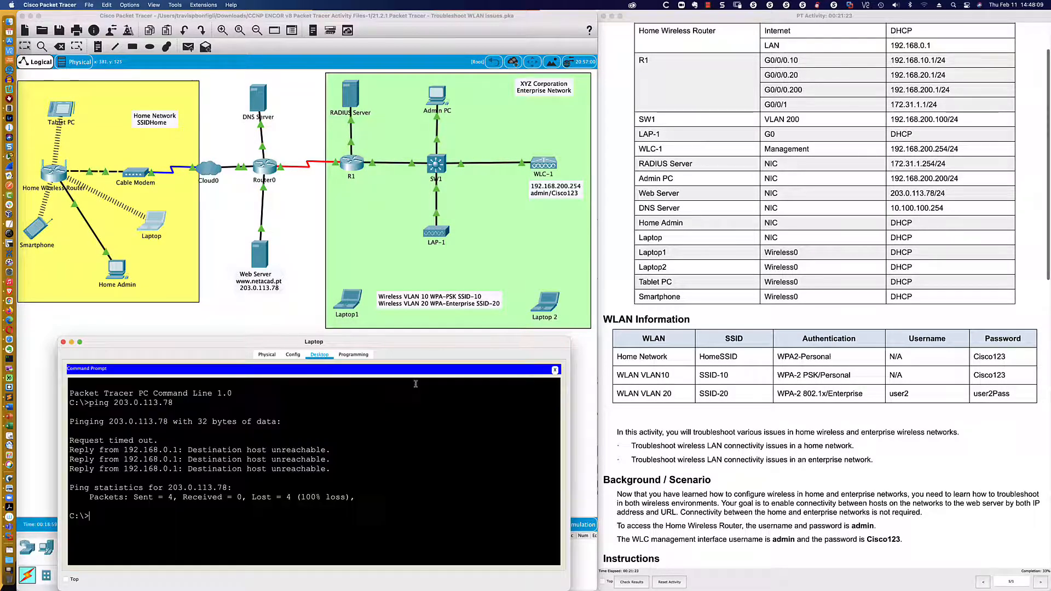
pyautogui.write('ping')
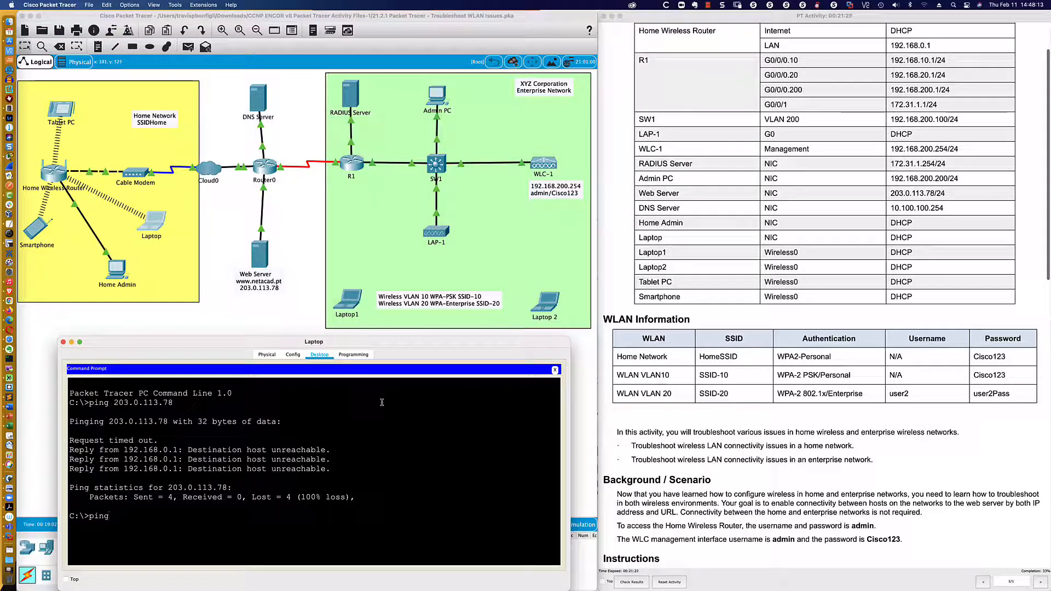
pyautogui.write(' 203.0.113')
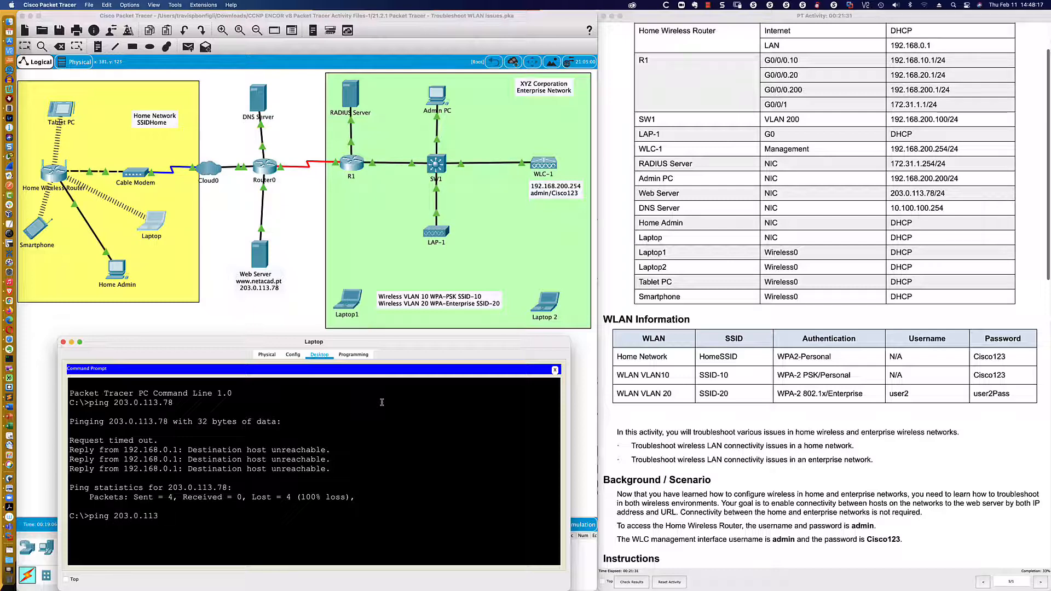
pyautogui.write('.78')
pyautogui.press('Return')
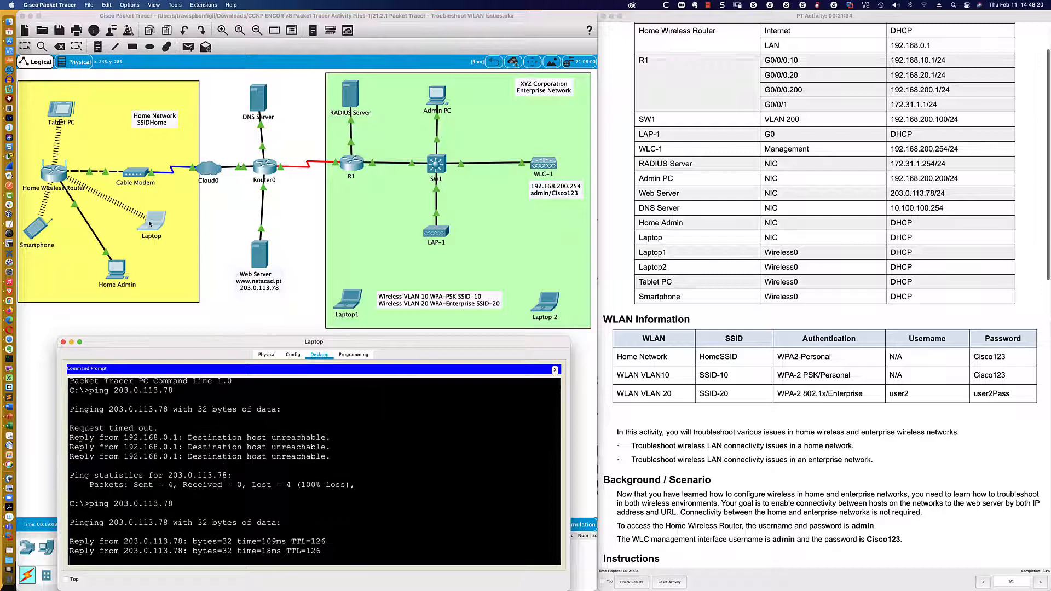
pyautogui.click(117, 273)
pyautogui.click(88, 349)
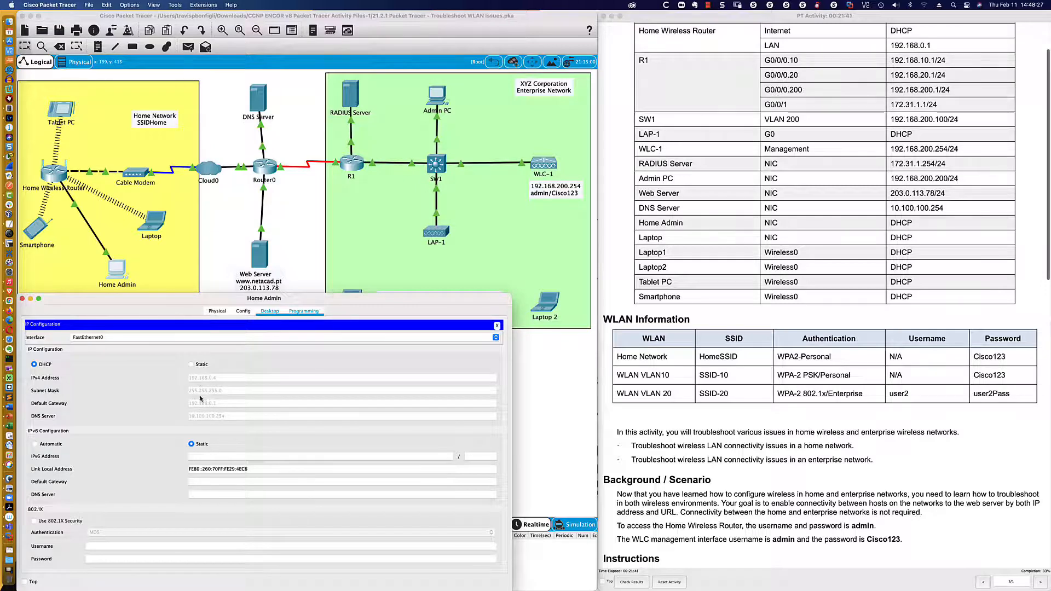
pyautogui.click(497, 326)
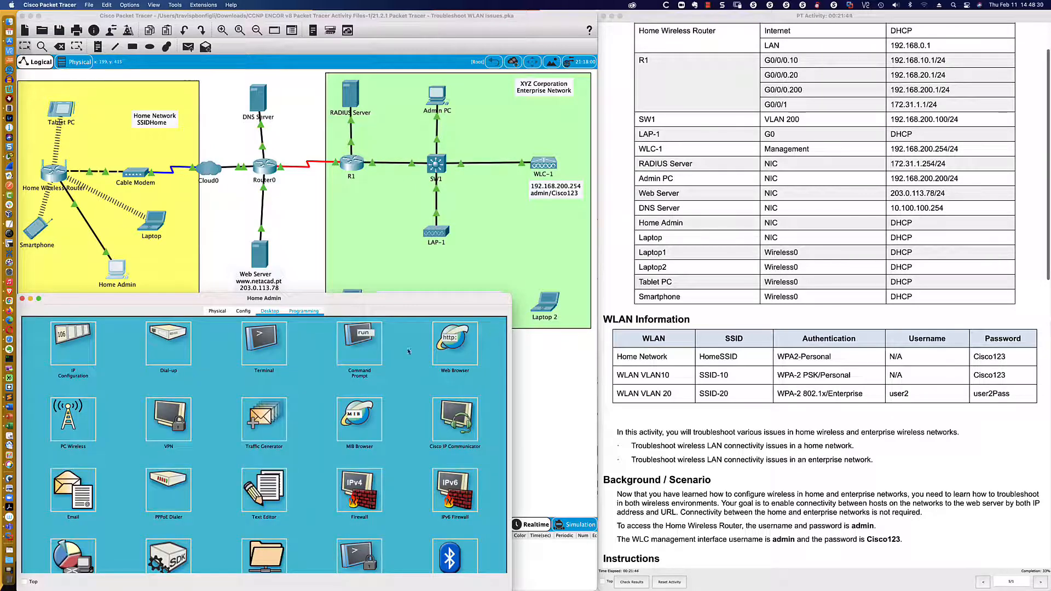
pyautogui.click(450, 344)
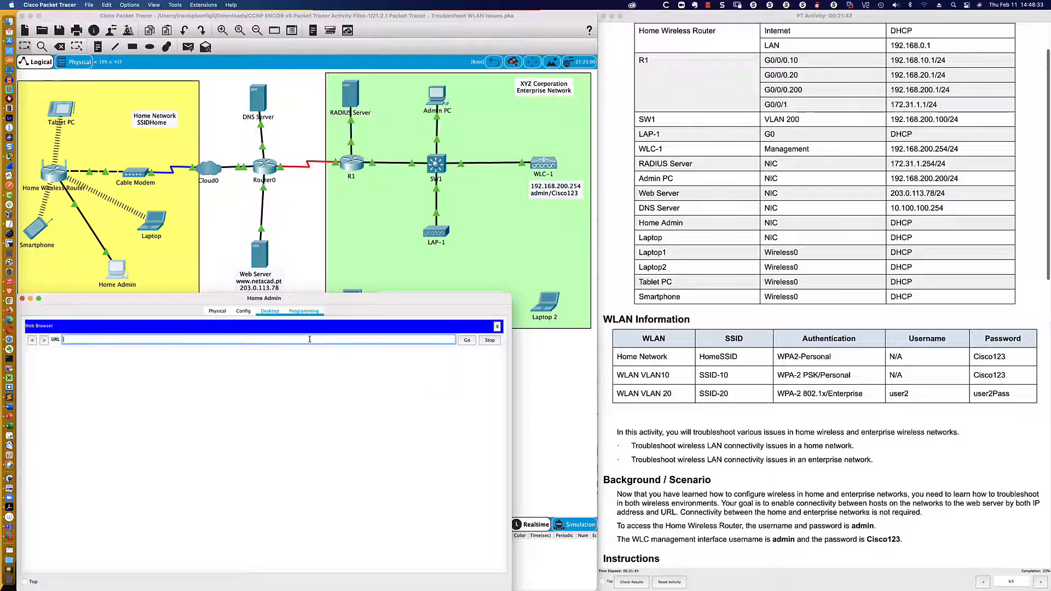
pyautogui.write('www.netacad.pt')
pyautogui.press('Return')
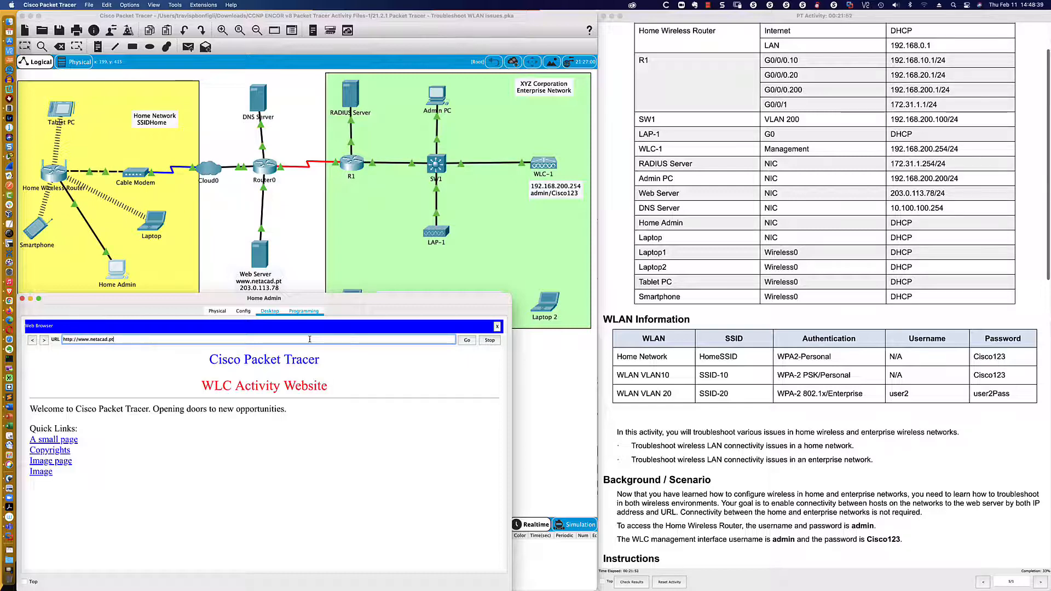
pyautogui.click(497, 327)
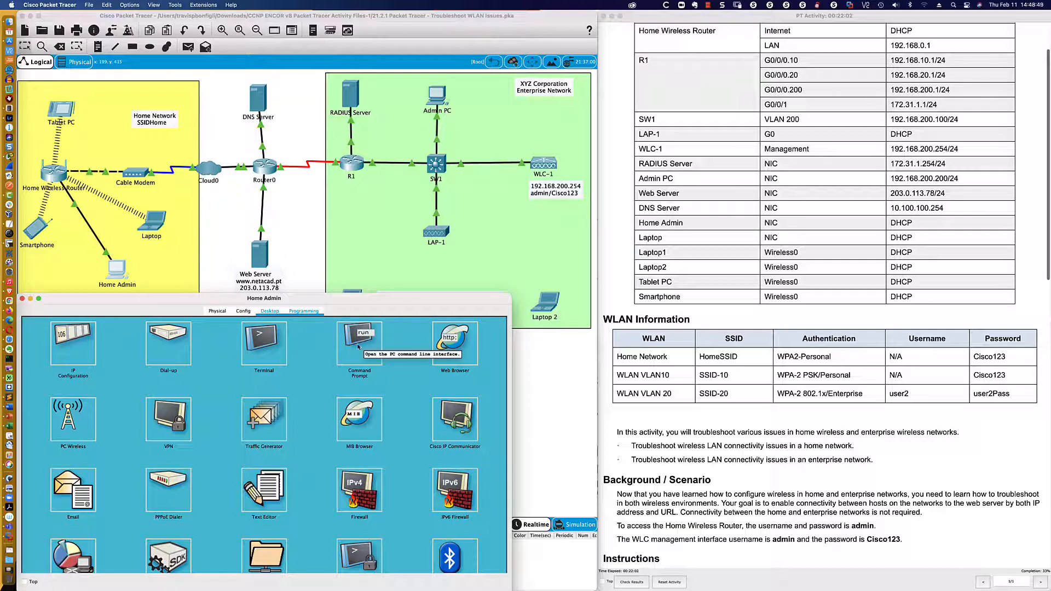
# - Ping 203.0.113.78 from Home Admin's command line, then bring the Tablet PC forward
pyautogui.click(358, 347)
pyautogui.write('p')
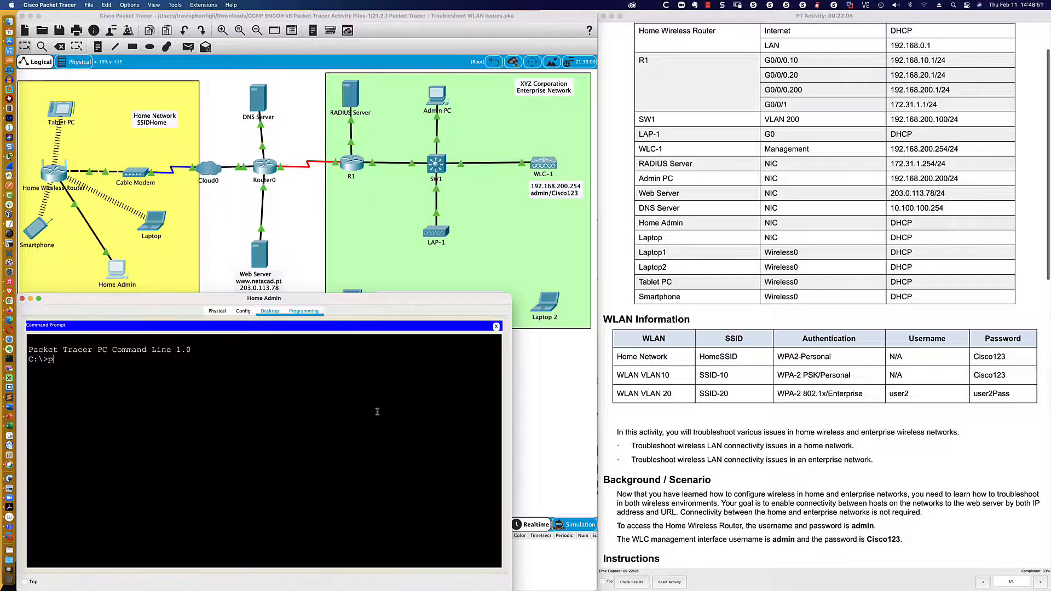
pyautogui.write('ing 203.')
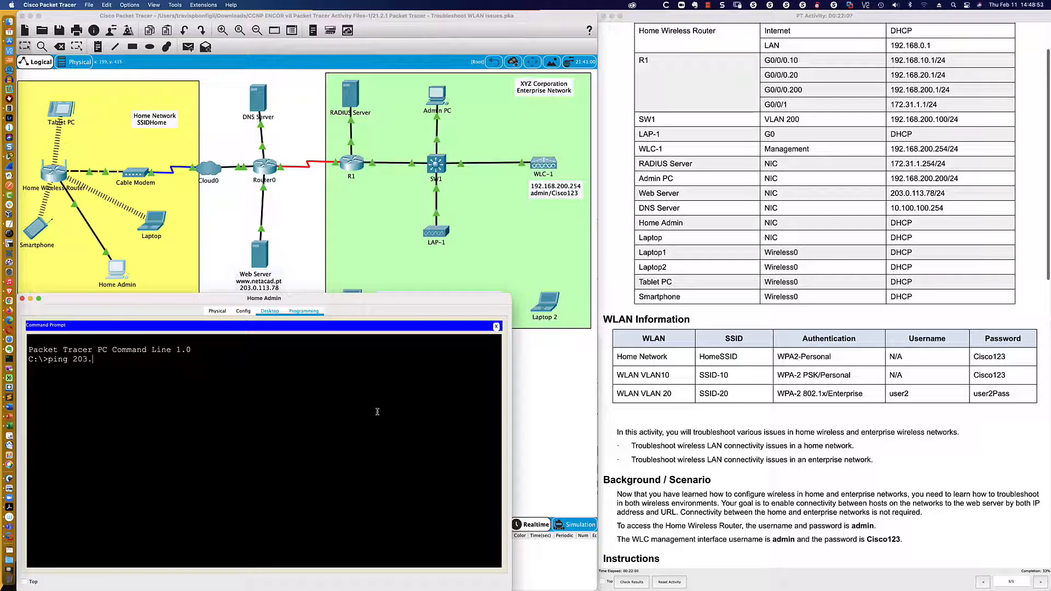
pyautogui.write('0.113.')
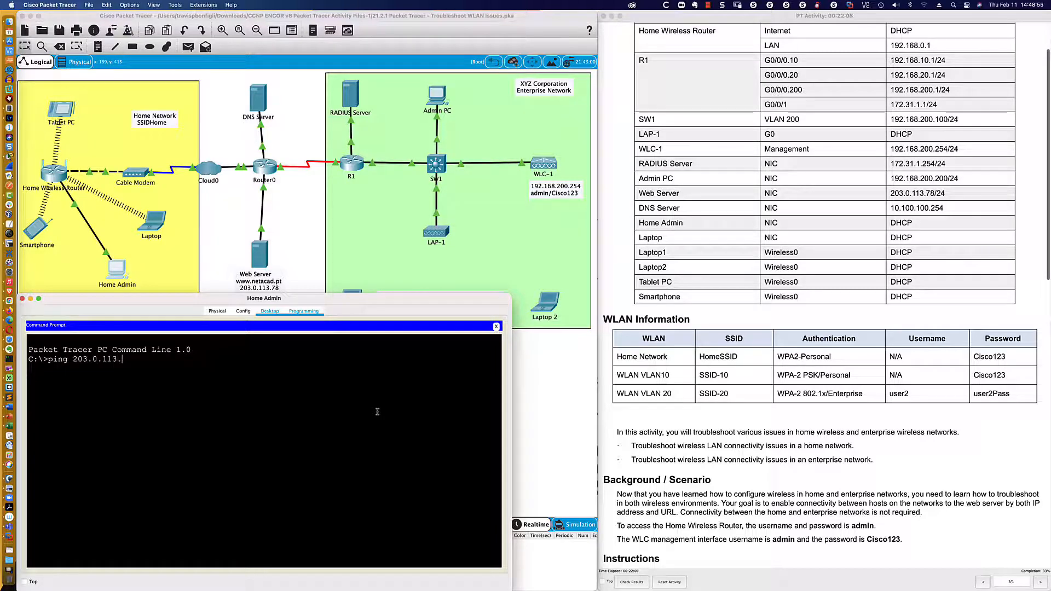
pyautogui.write('78')
pyautogui.press('Return')
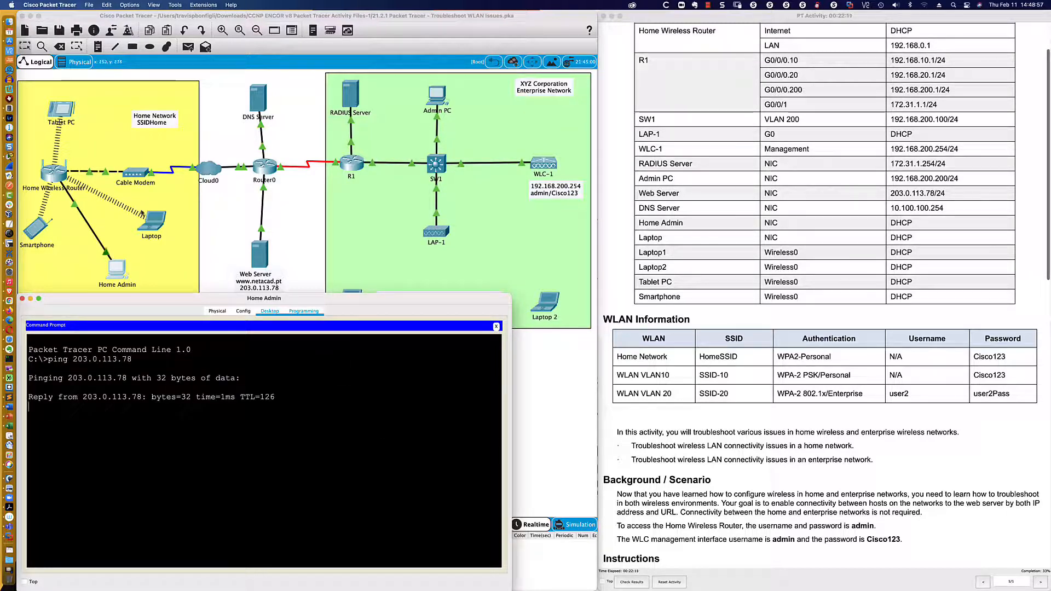
pyautogui.click(59, 117)
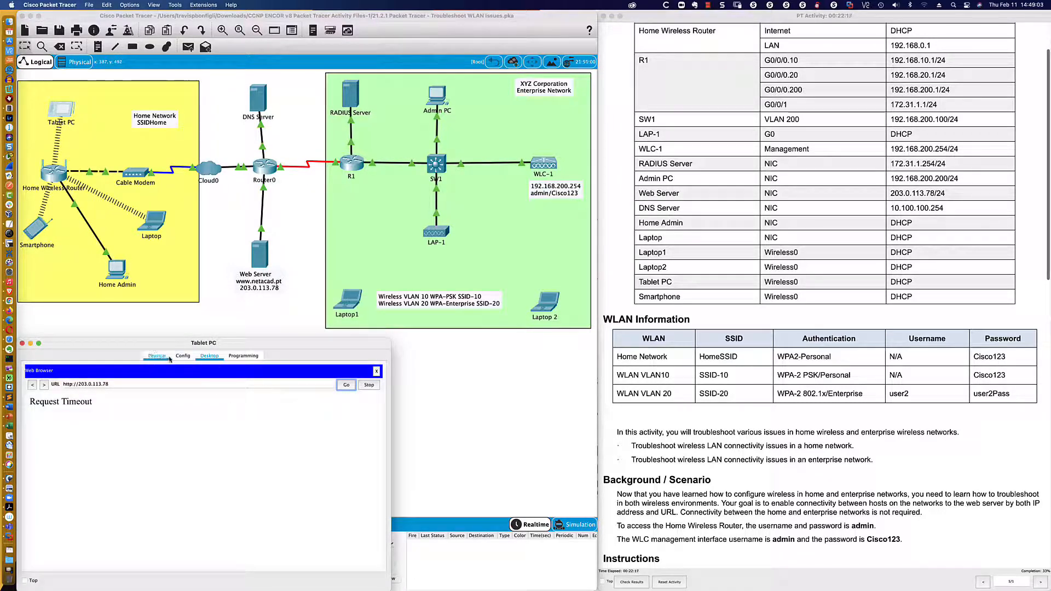
# - Switch the Tablet PC's IP configuration to DHCP
pyautogui.click(376, 371)
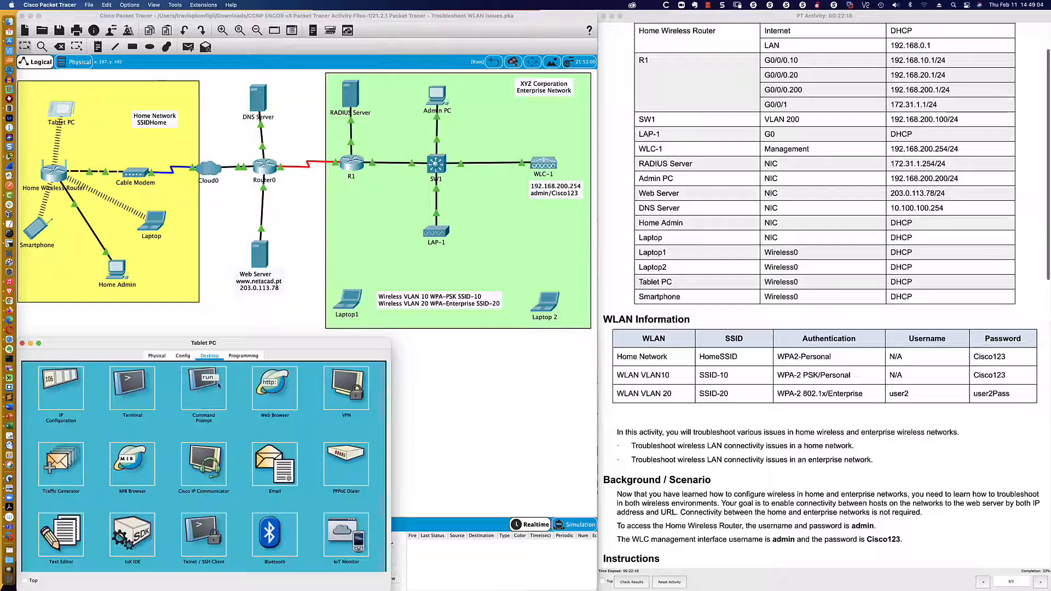
pyautogui.click(71, 386)
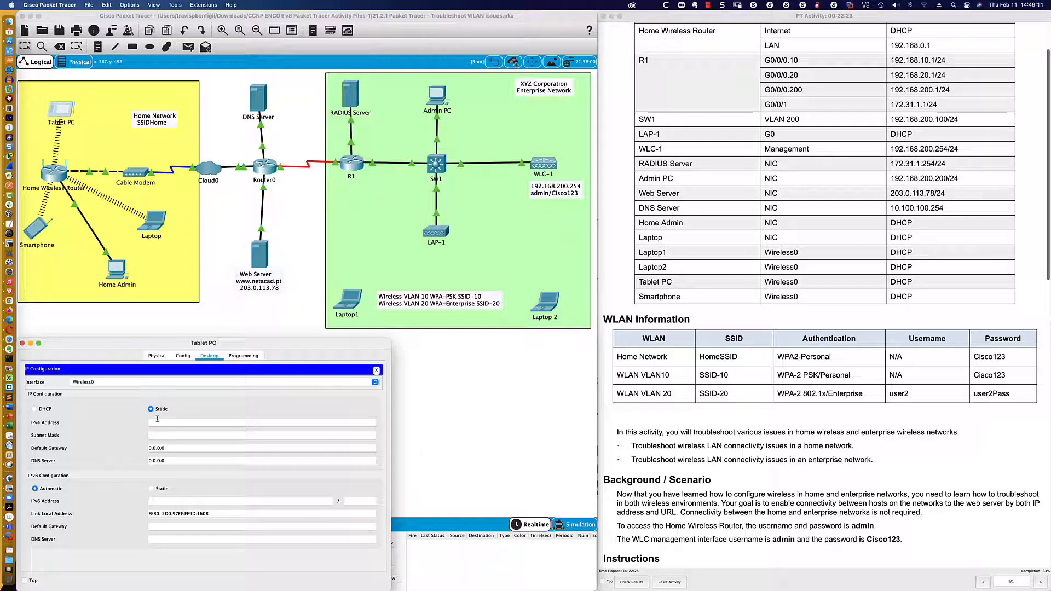
pyautogui.click(46, 410)
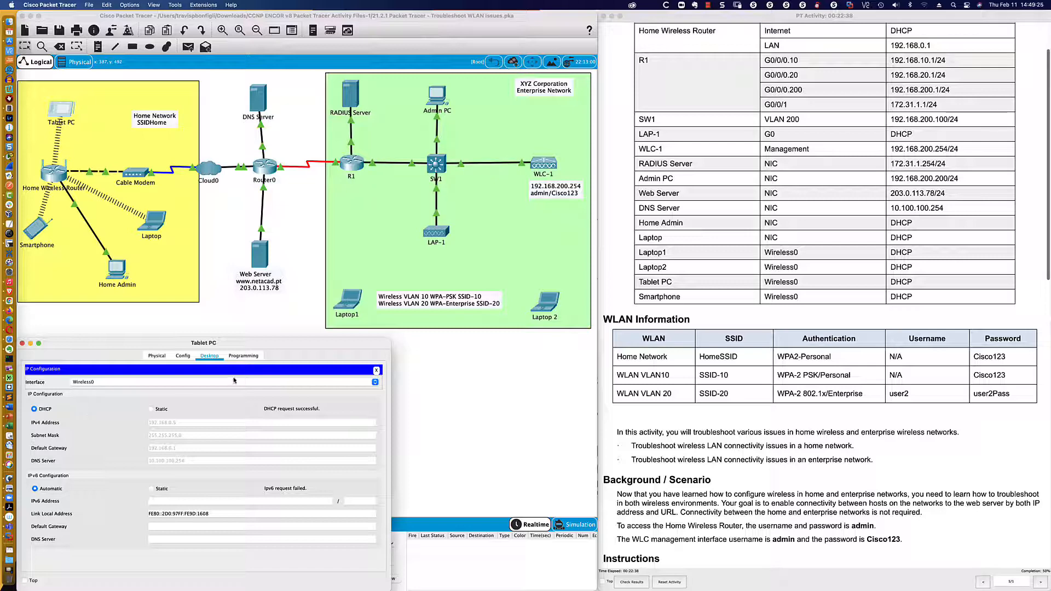
pyautogui.click(376, 371)
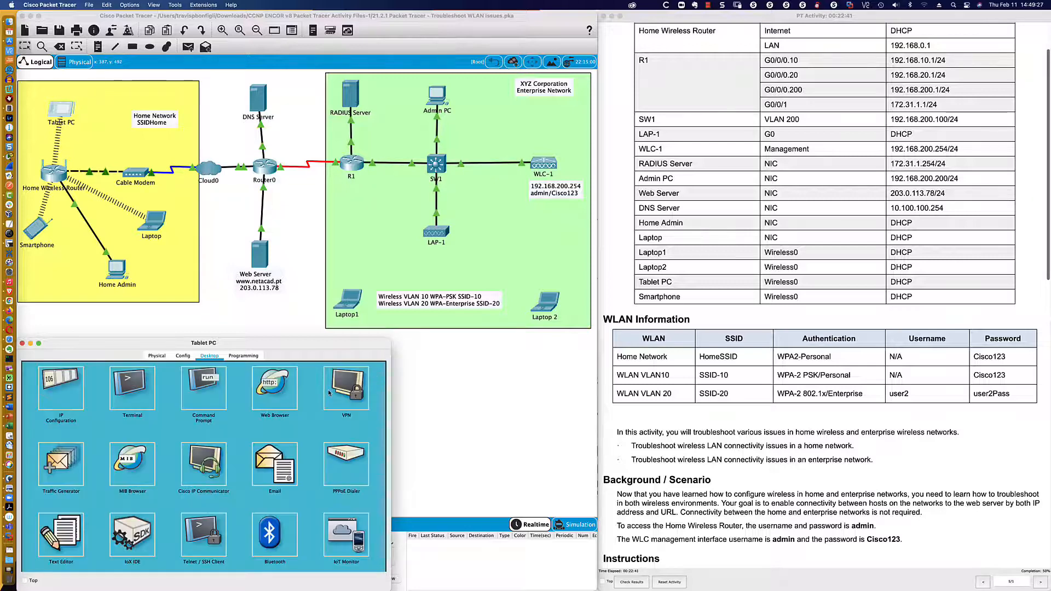
# - Browse the Tablet PC to 203.0.113.78 and load the WLC Activity Website
pyautogui.click(270, 393)
pyautogui.click(222, 386)
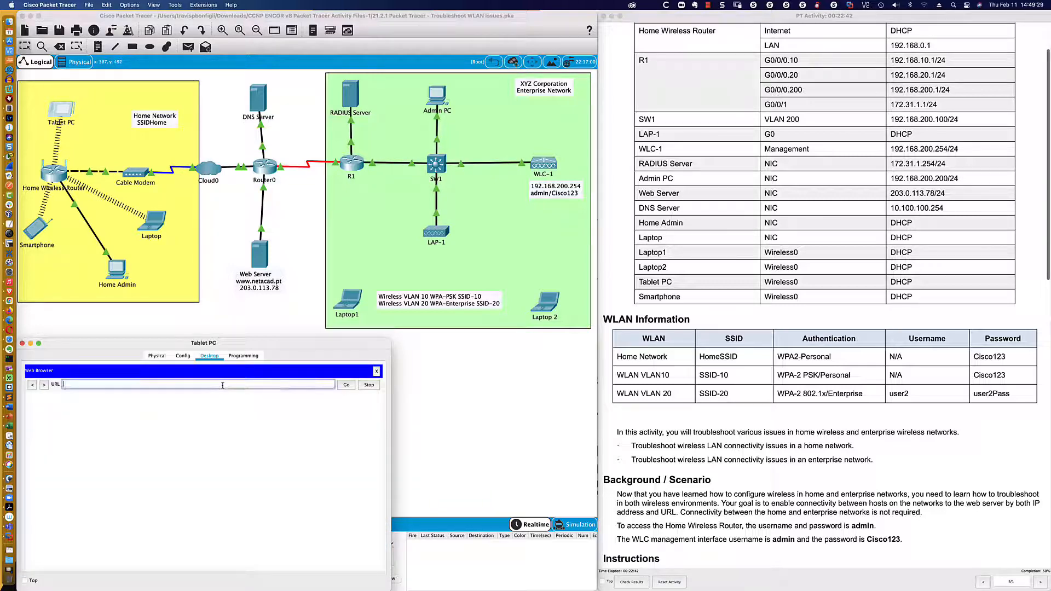
pyautogui.write('203.0.113.78')
pyautogui.press('Return')
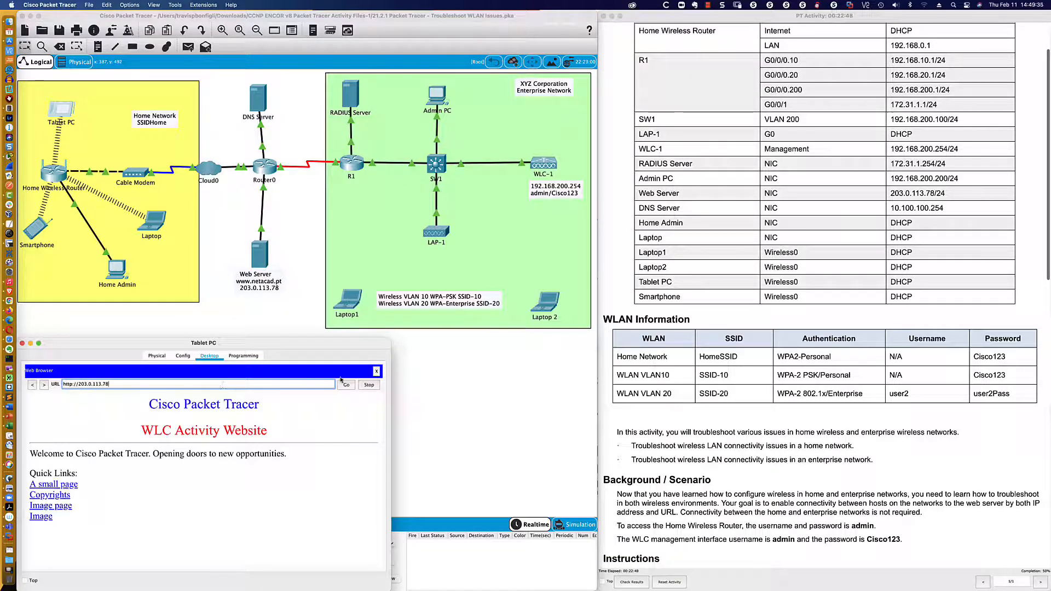
pyautogui.click(376, 371)
pyautogui.click(207, 387)
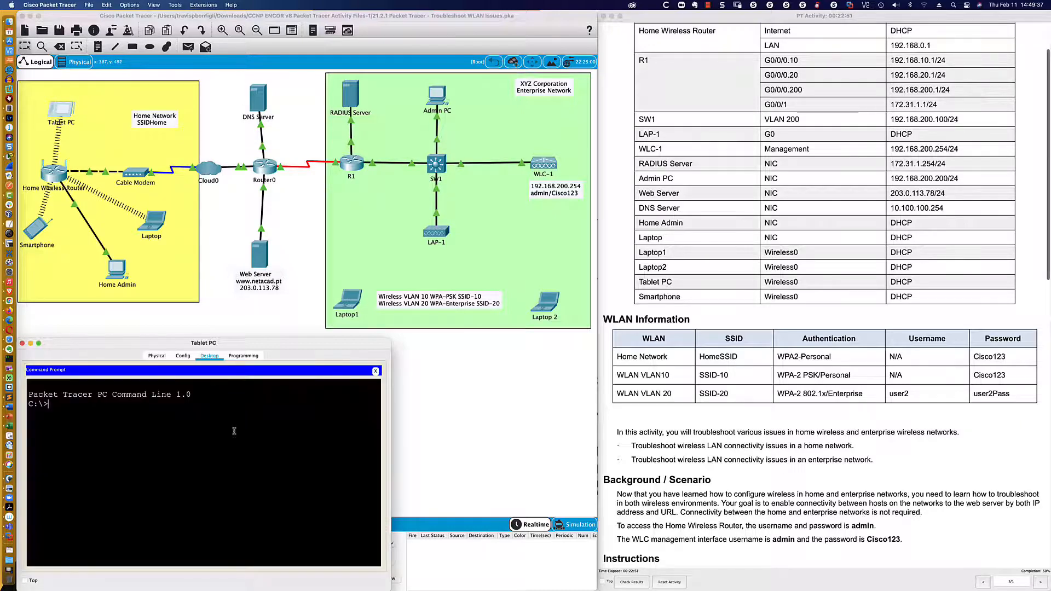
# - Ping 203.0.113.78 from the Tablet PC and get four replies with 0% loss
pyautogui.write('ping 203.0.113.78')
pyautogui.press('Return')
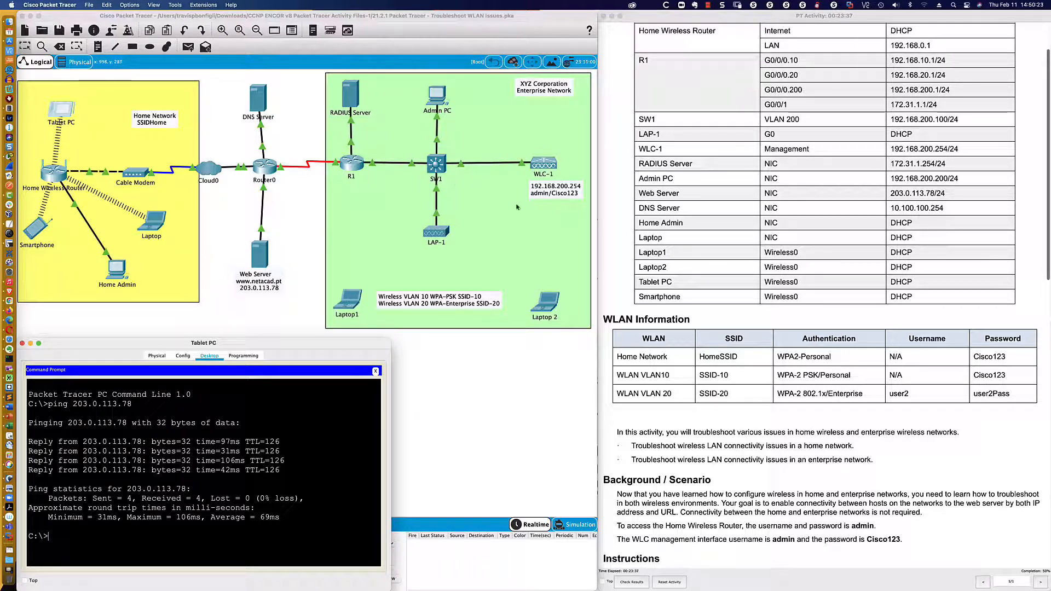
pyautogui.scroll(-1, 608, 202)
pyautogui.scroll(-7, 608, 203)
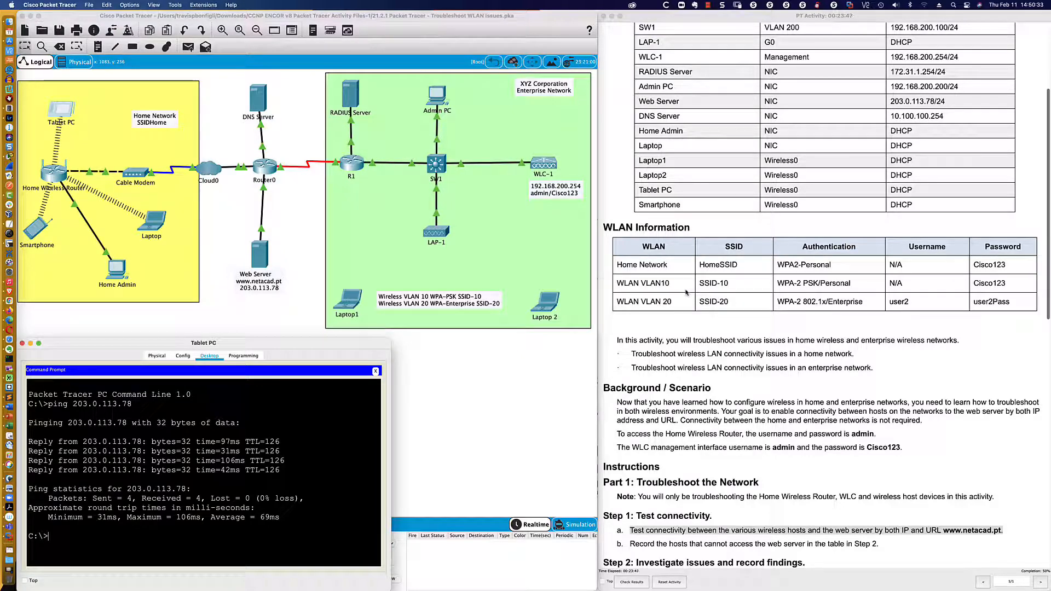
# - Open the Admin PC's window, move it to the lower left and enlarge it
pyautogui.click(435, 100)
pyautogui.moveTo(568, 173); pyautogui.dragTo(132, 345)
pyautogui.moveTo(204, 345); pyautogui.dragTo(171, 358)
pyautogui.moveTo(240, 345); pyautogui.dragTo(597, 329)
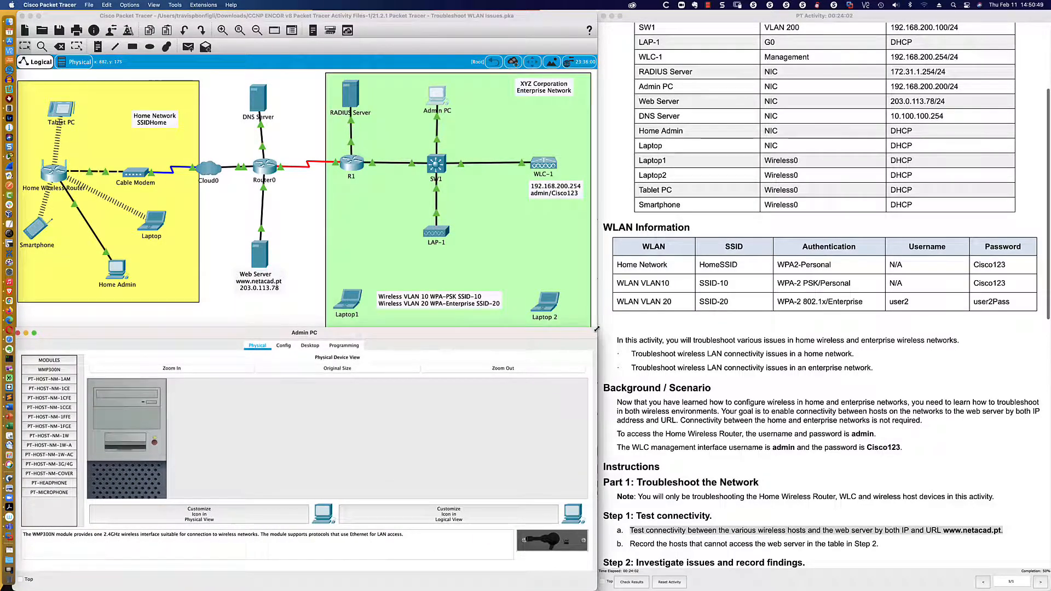
pyautogui.click(310, 346)
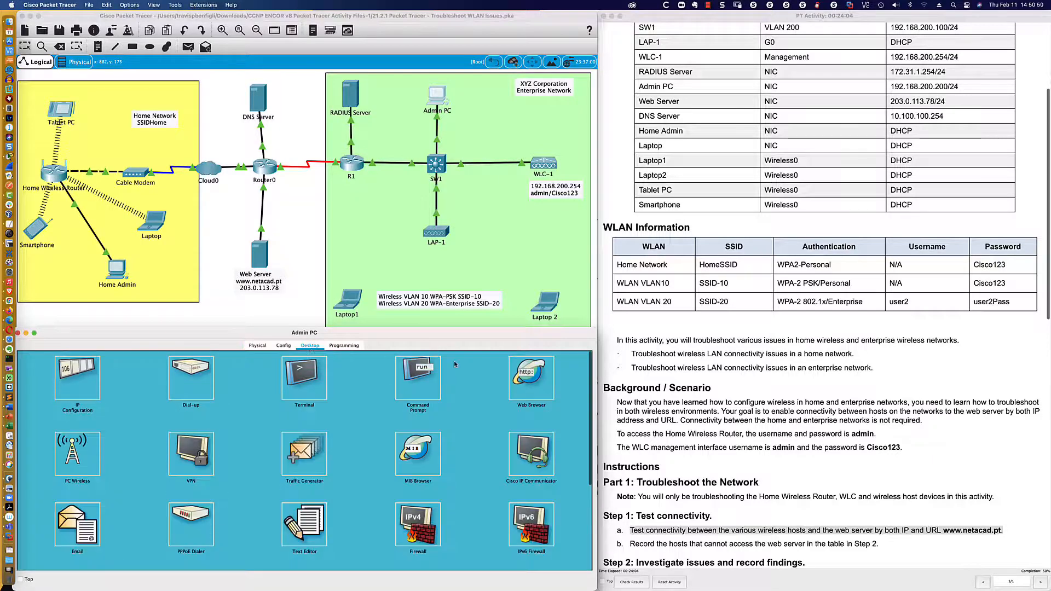
pyautogui.click(534, 379)
pyautogui.click(276, 373)
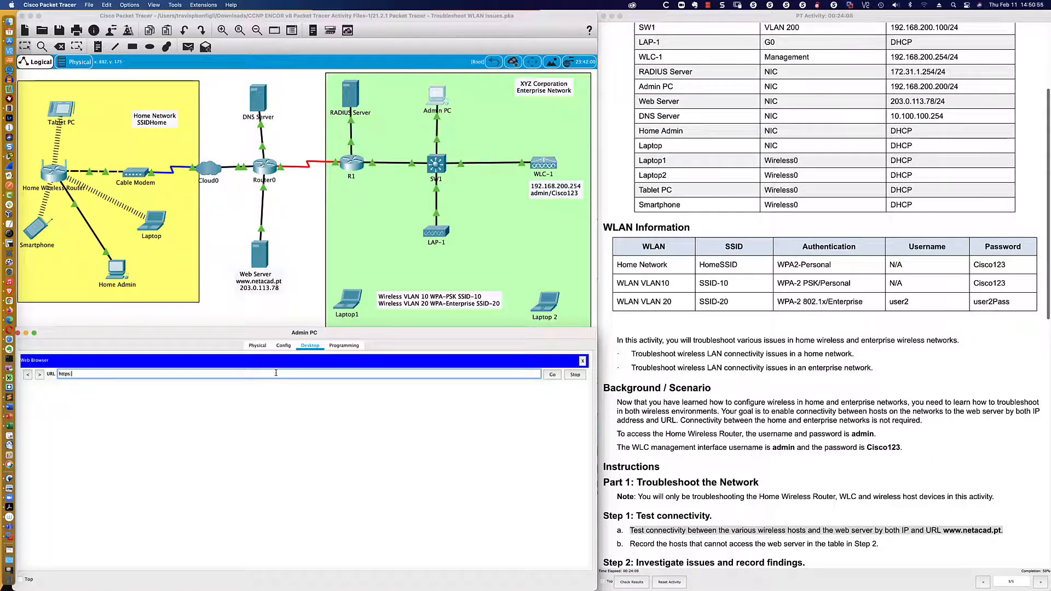
pyautogui.write('https://192.168.200')
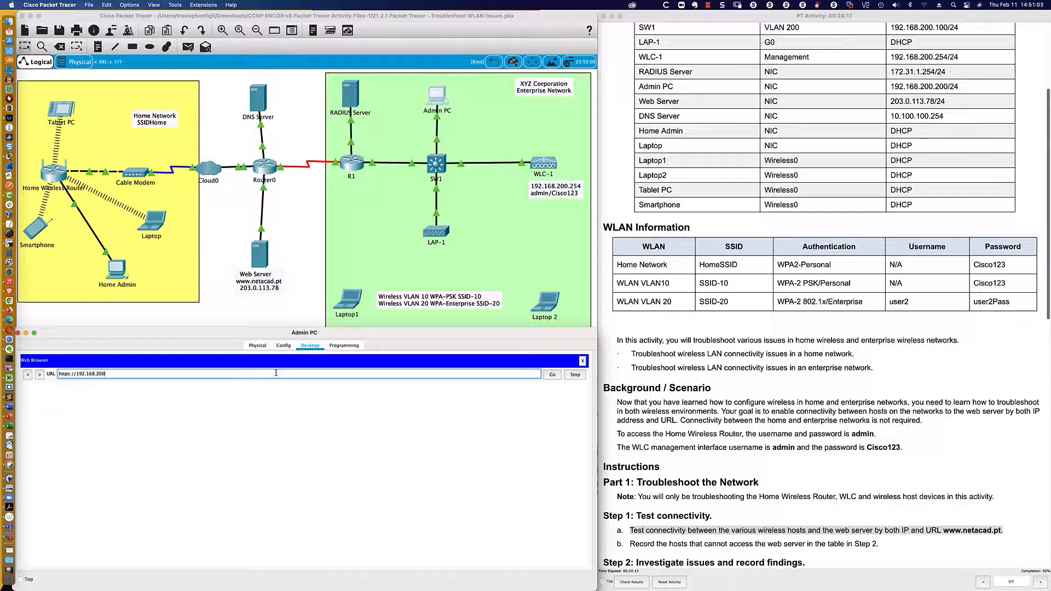
pyautogui.write('.254')
pyautogui.press('Return')
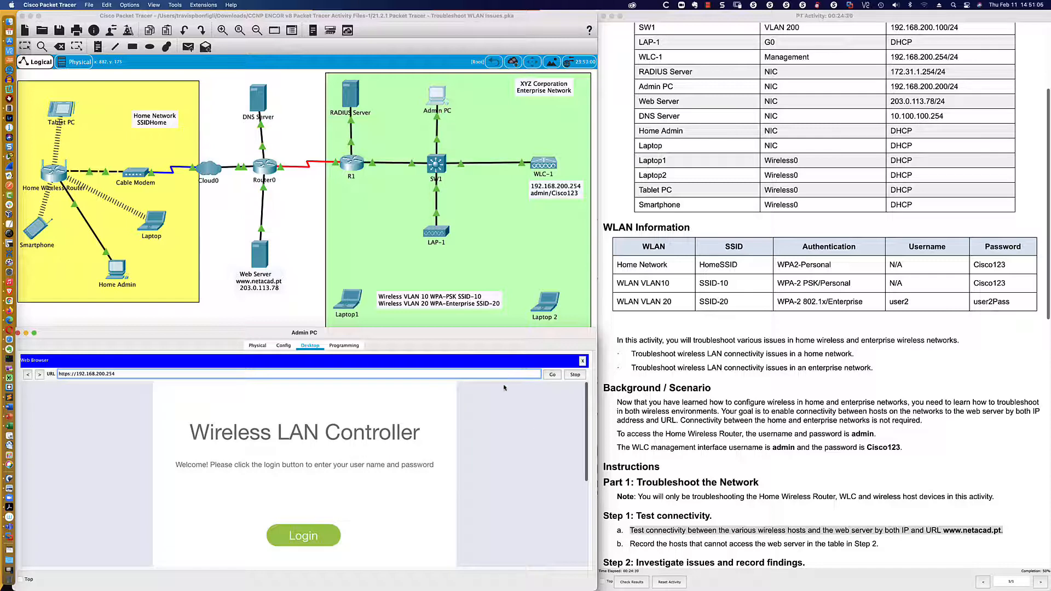
# - Log in to the controller with the admin username and password, then enlarge the window
pyautogui.click(298, 534)
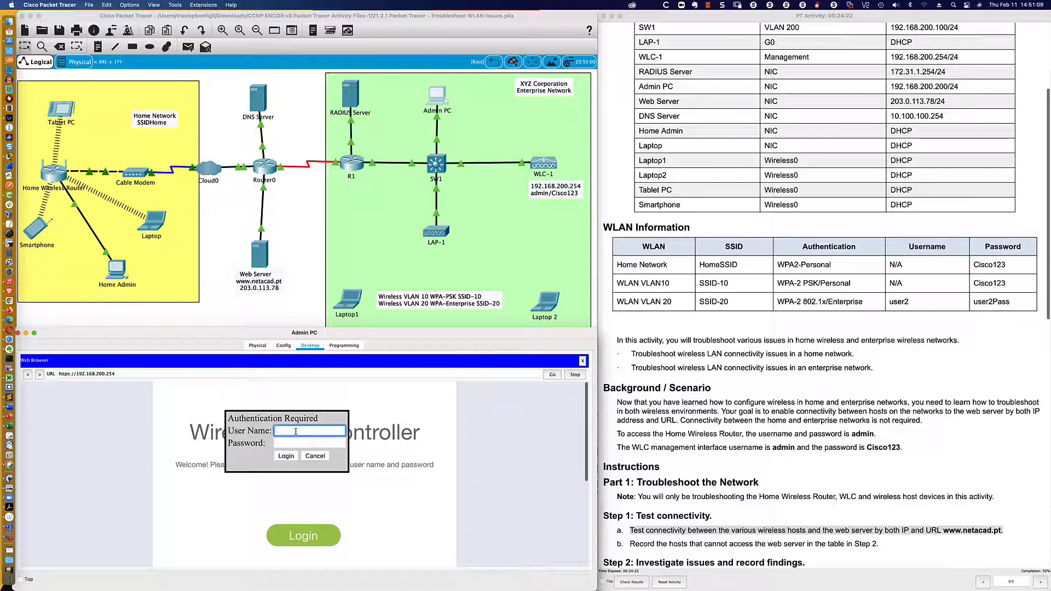
pyautogui.write('admin')
pyautogui.press('Tab')
pyautogui.write('C')
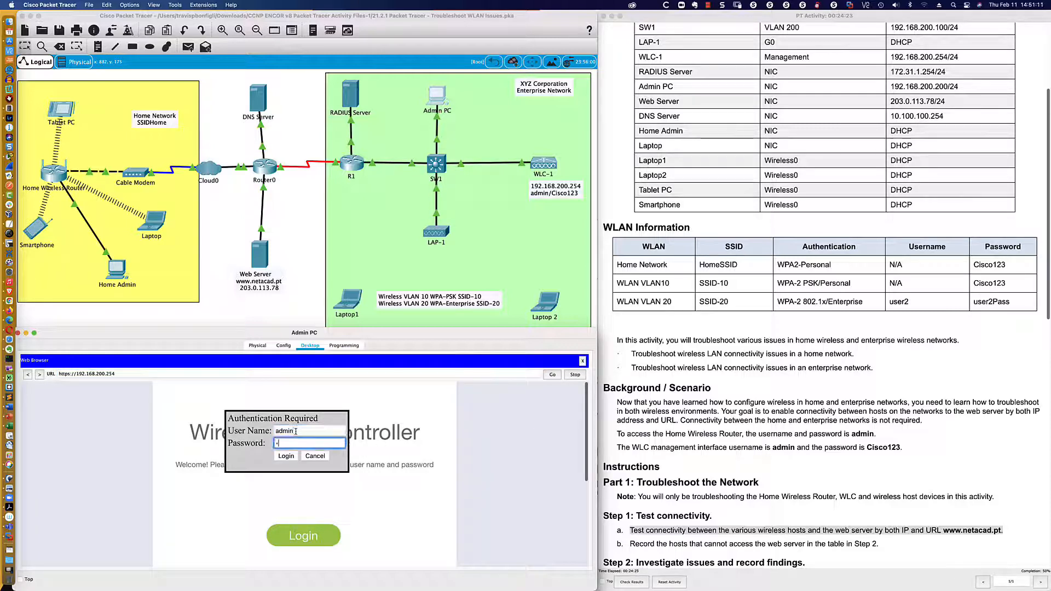
pyautogui.write('isco123')
pyautogui.press('Return')
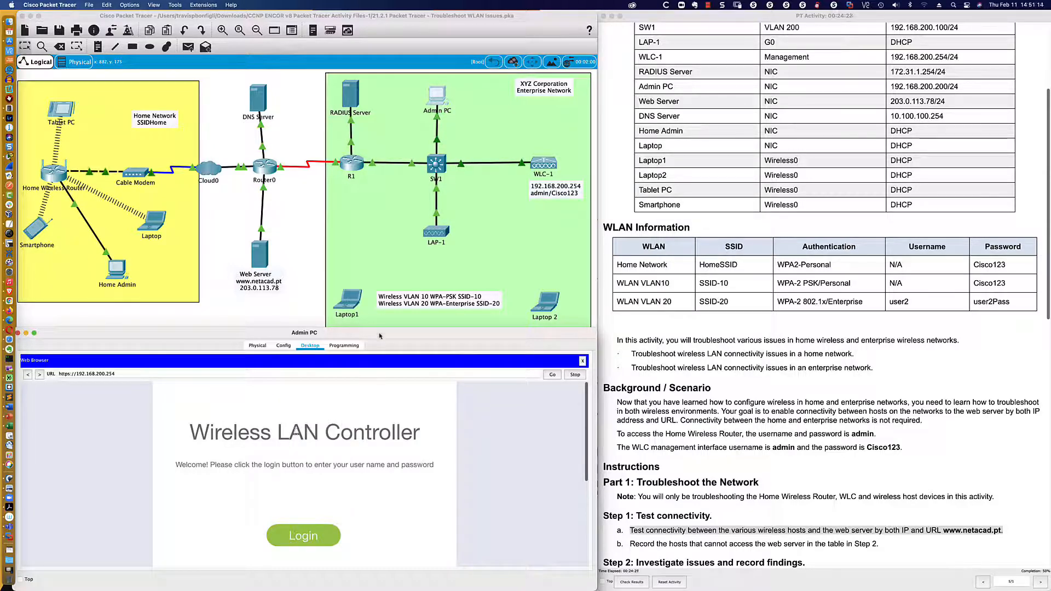
pyautogui.moveTo(379, 328); pyautogui.dragTo(378, 321)
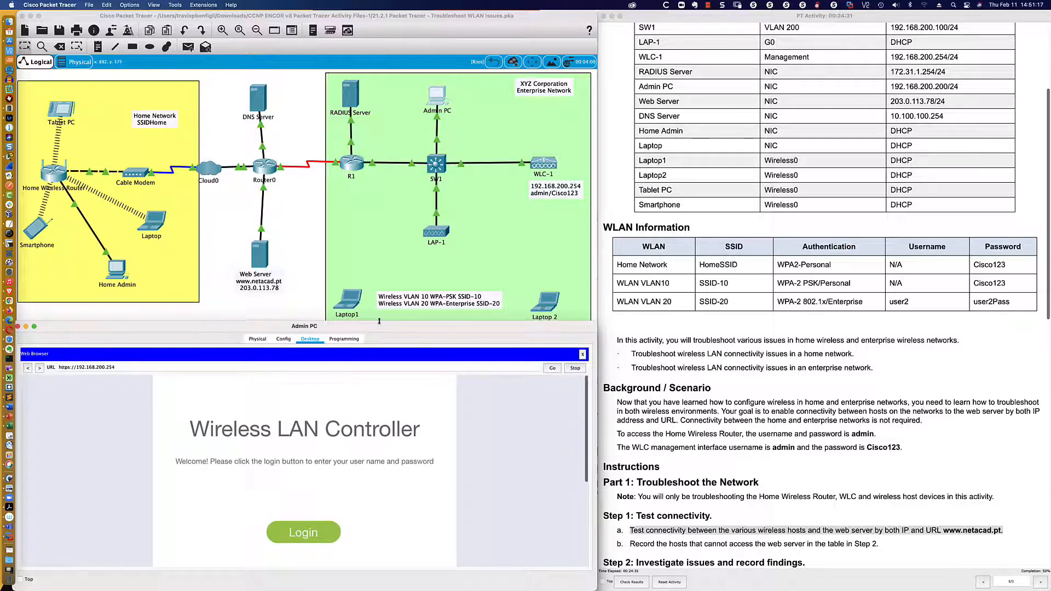
pyautogui.scroll(-2, 389, 298)
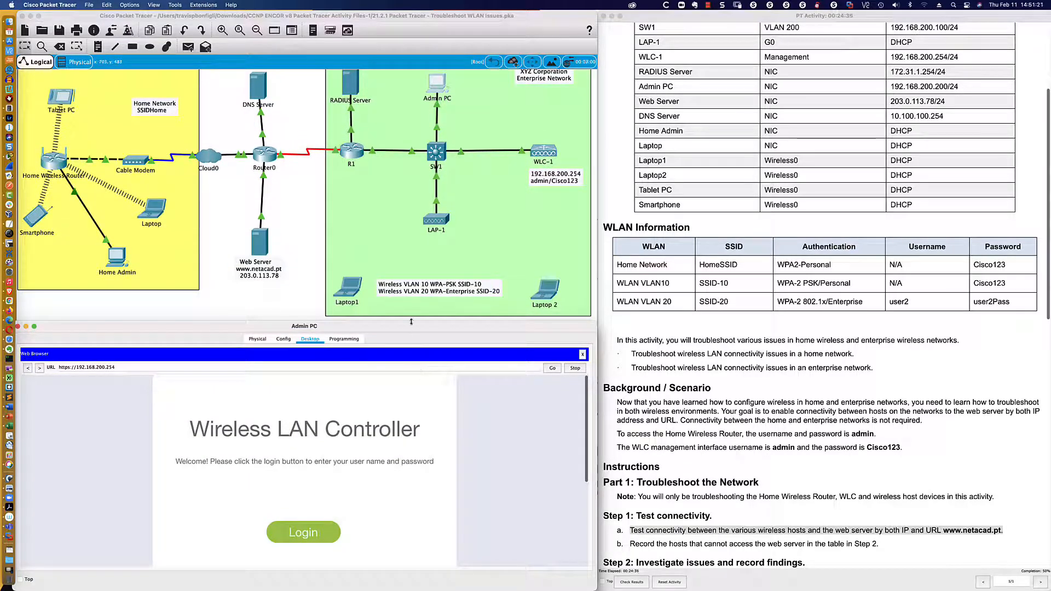
pyautogui.moveTo(411, 322); pyautogui.dragTo(411, 311)
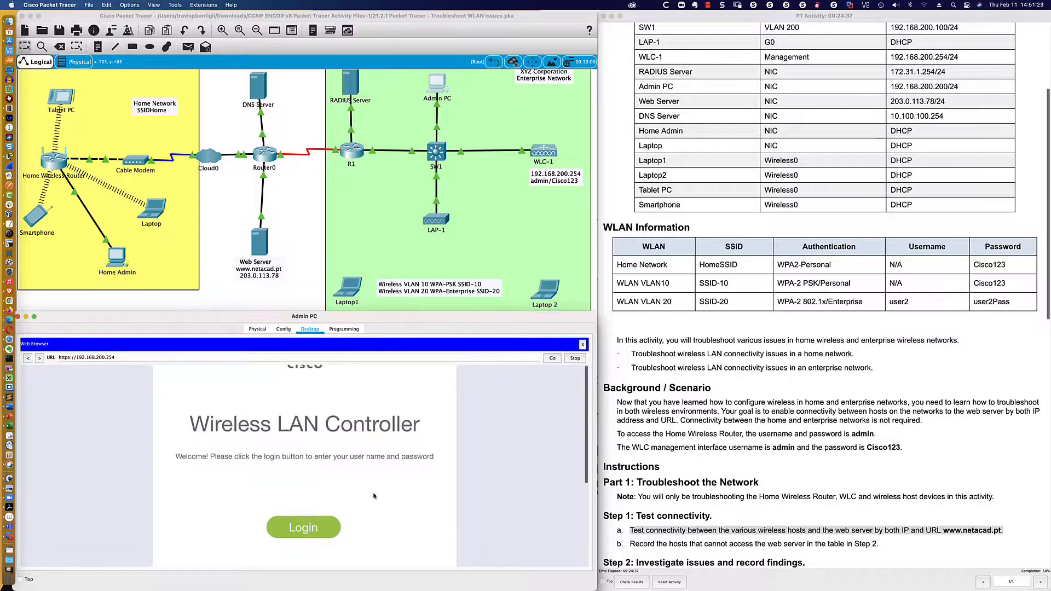
# - Reach the WLC Monitor summary and list WLANs SSID-10 (enabled) and SSID-20 (disabled)
pyautogui.click(329, 523)
pyautogui.click(700, 331)
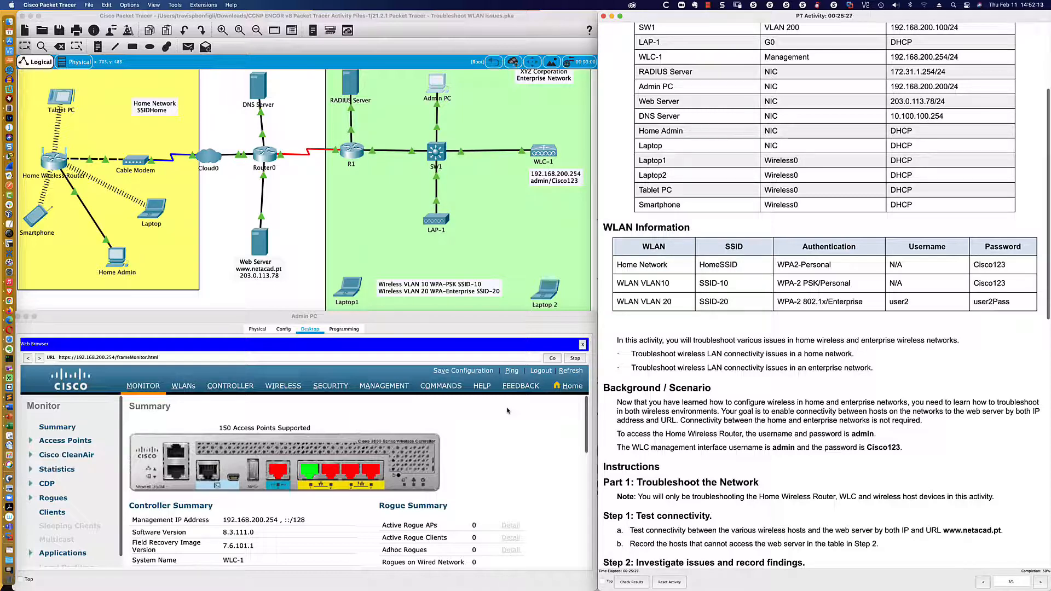
pyautogui.click(185, 386)
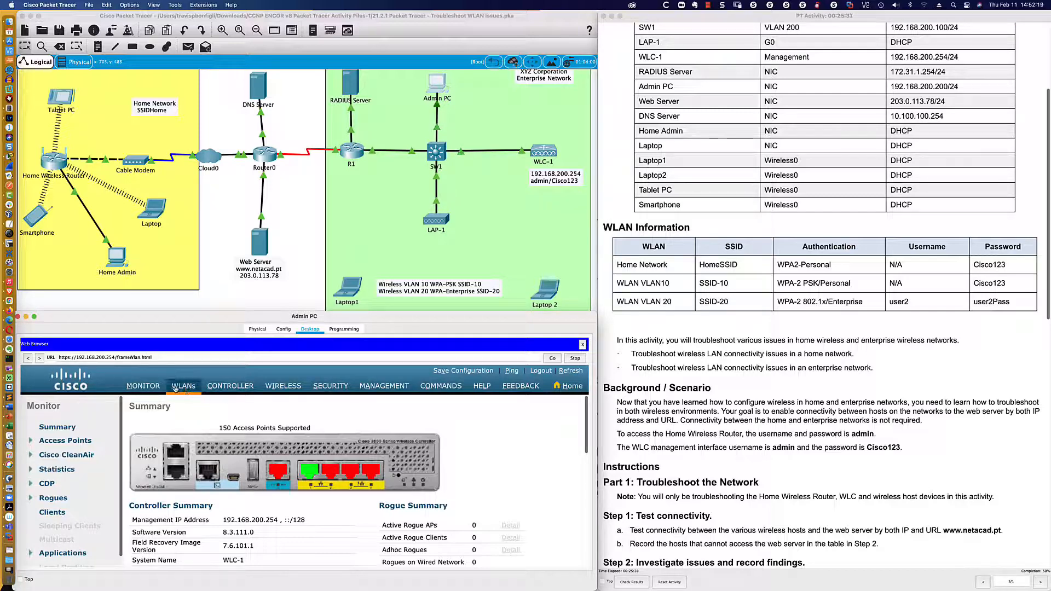
pyautogui.scroll(-5, 536, 441)
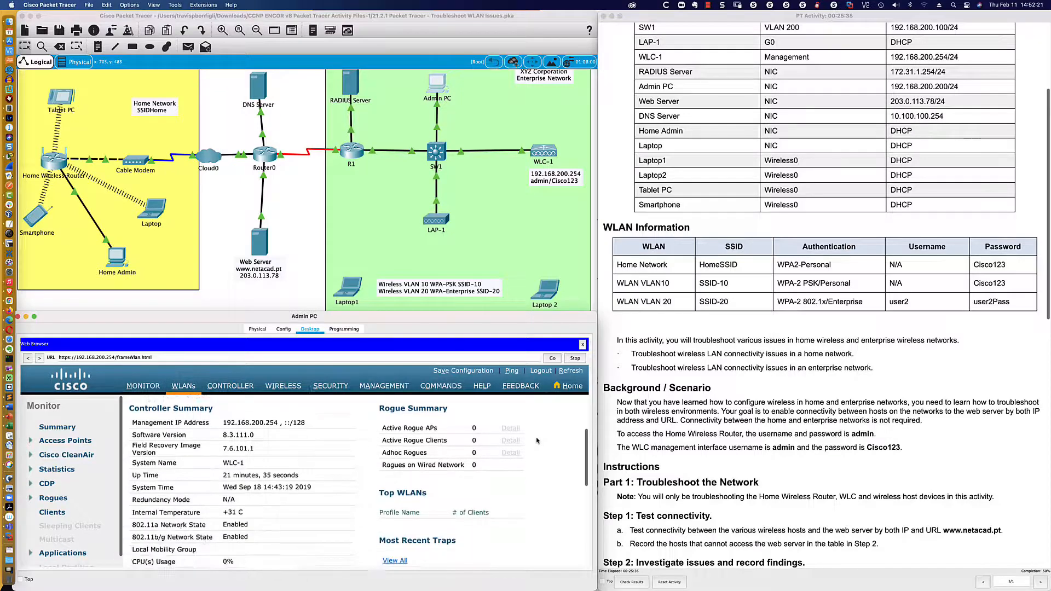
pyautogui.scroll(-2, 536, 441)
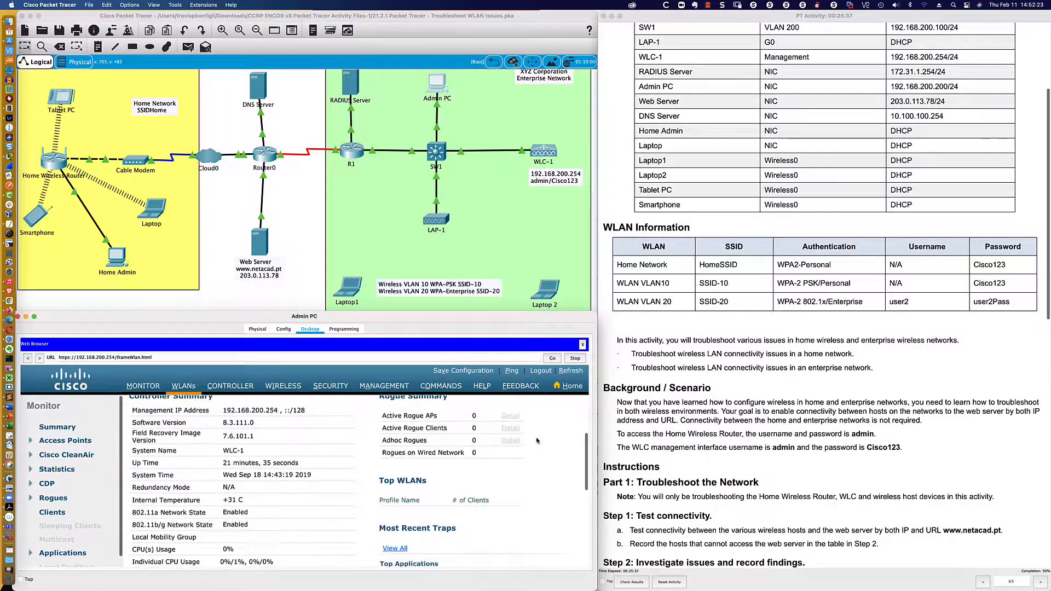
pyautogui.scroll(-3, 537, 441)
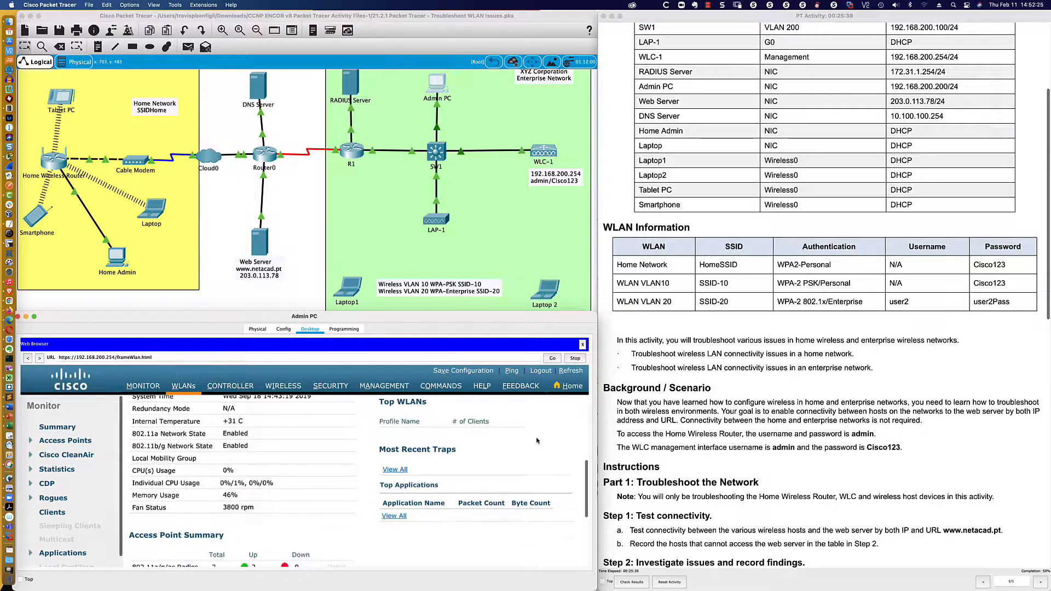
pyautogui.scroll(-2, 537, 440)
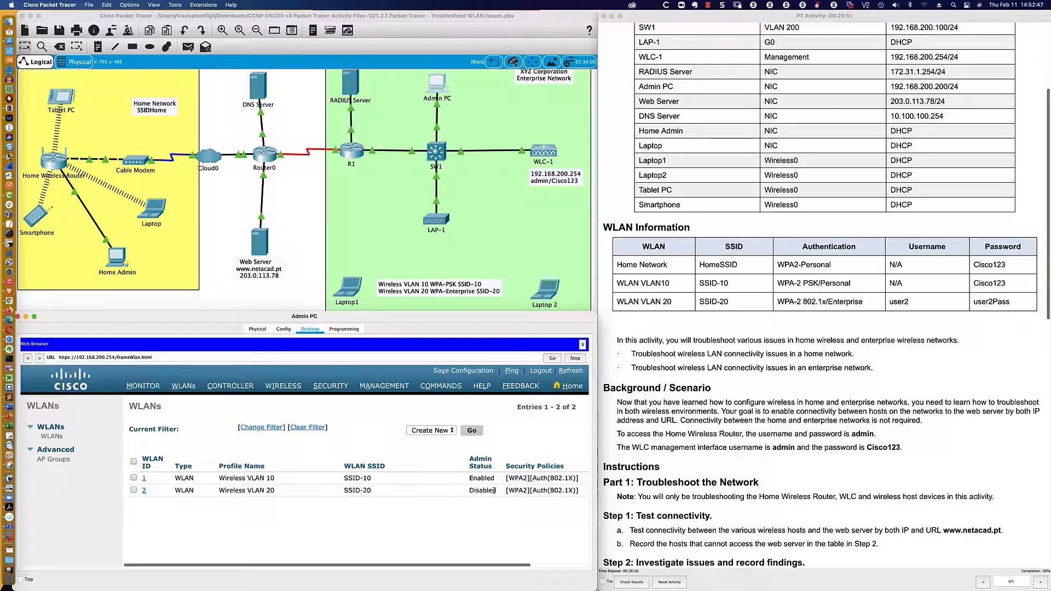
# - Note WLAN 2 is disabled and VLAN 10 requires WPA-2 PSK, then return to the browser
pyautogui.moveTo(469, 490); pyautogui.dragTo(496, 491)
pyautogui.moveTo(777, 284); pyautogui.dragTo(851, 284)
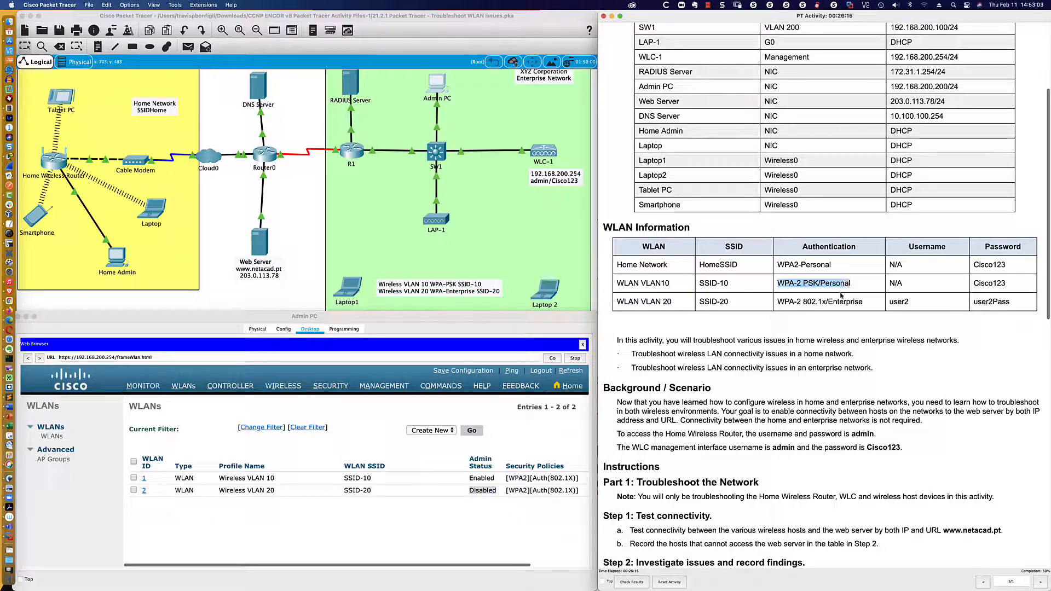
pyautogui.click(365, 513)
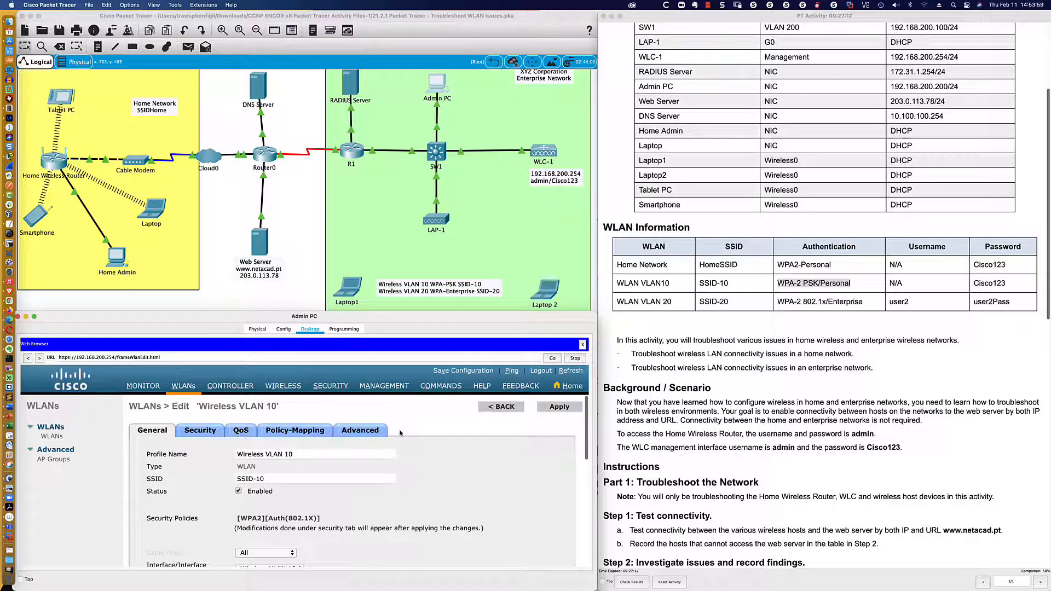
# - Confirm Wireless VLAN 10 is enabled and show its security settings
pyautogui.scroll(-1, 442, 462)
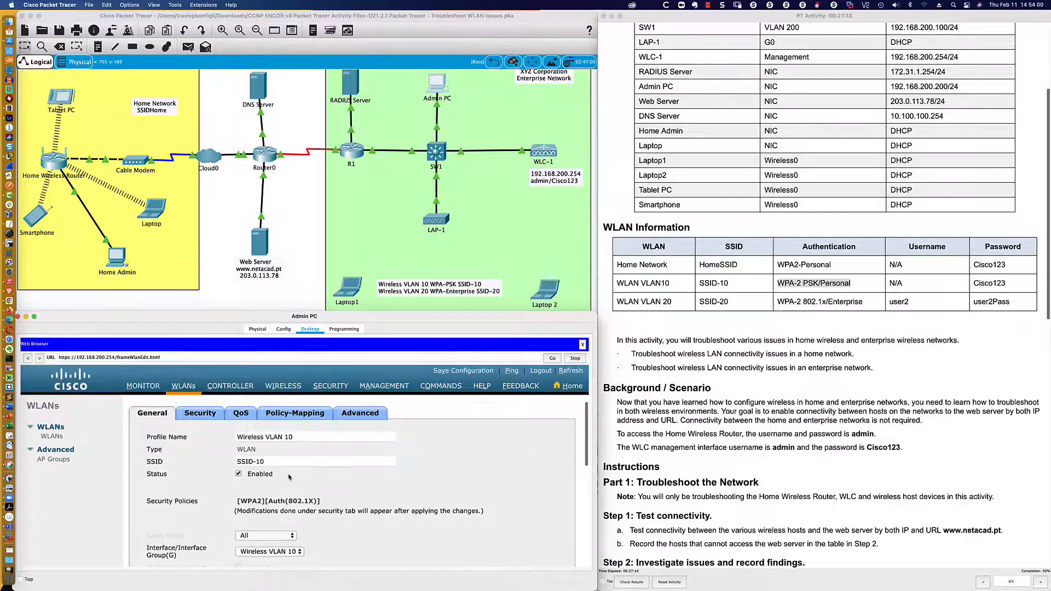
pyautogui.doubleClick(253, 474)
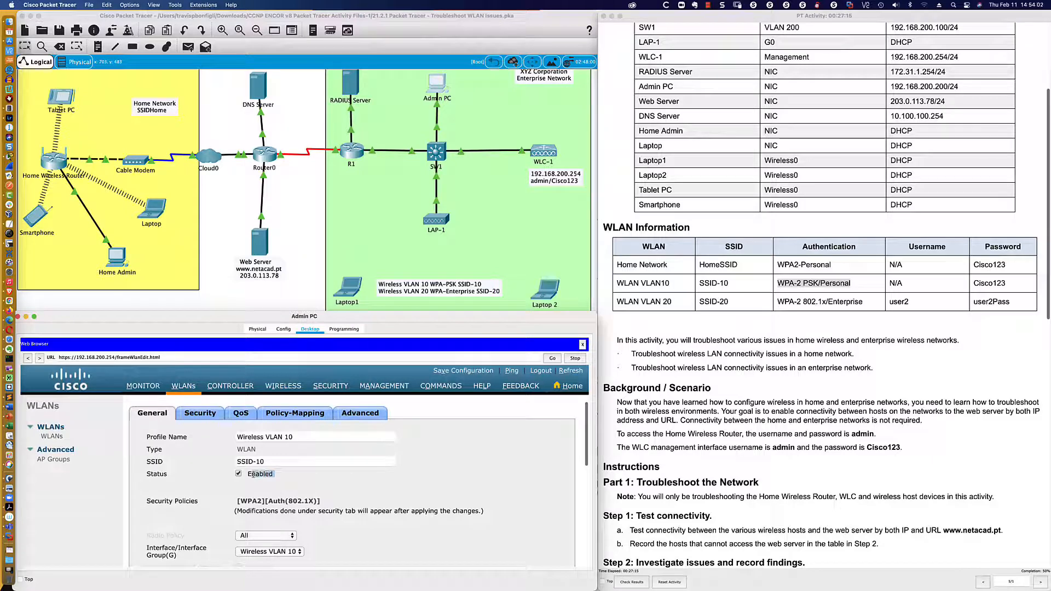
pyautogui.click(335, 474)
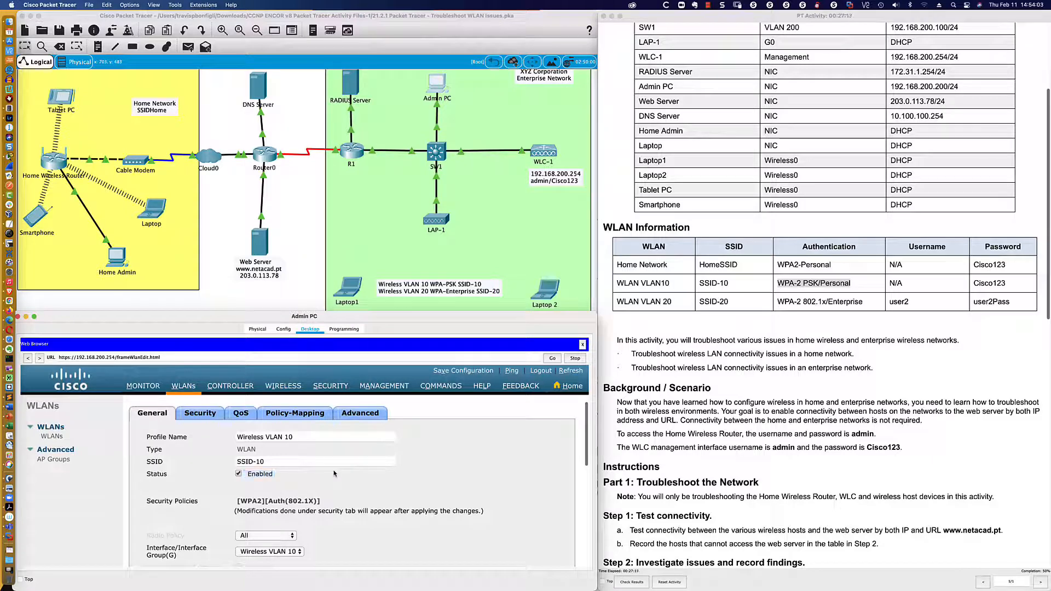
pyautogui.click(201, 415)
pyautogui.scroll(-1, 395, 478)
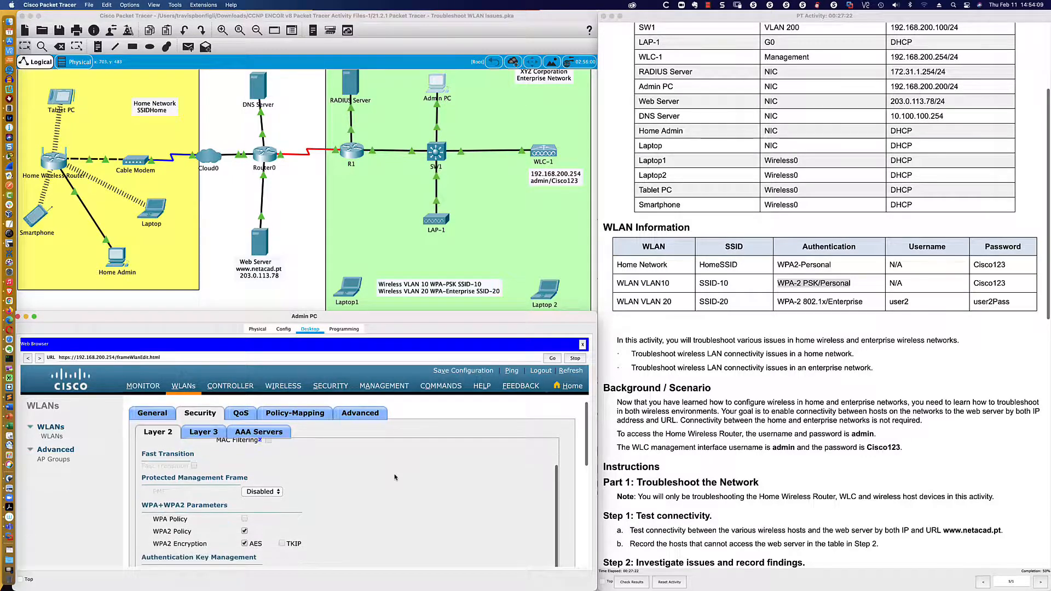
pyautogui.scroll(-4, 396, 477)
pyautogui.scroll(-3, 394, 477)
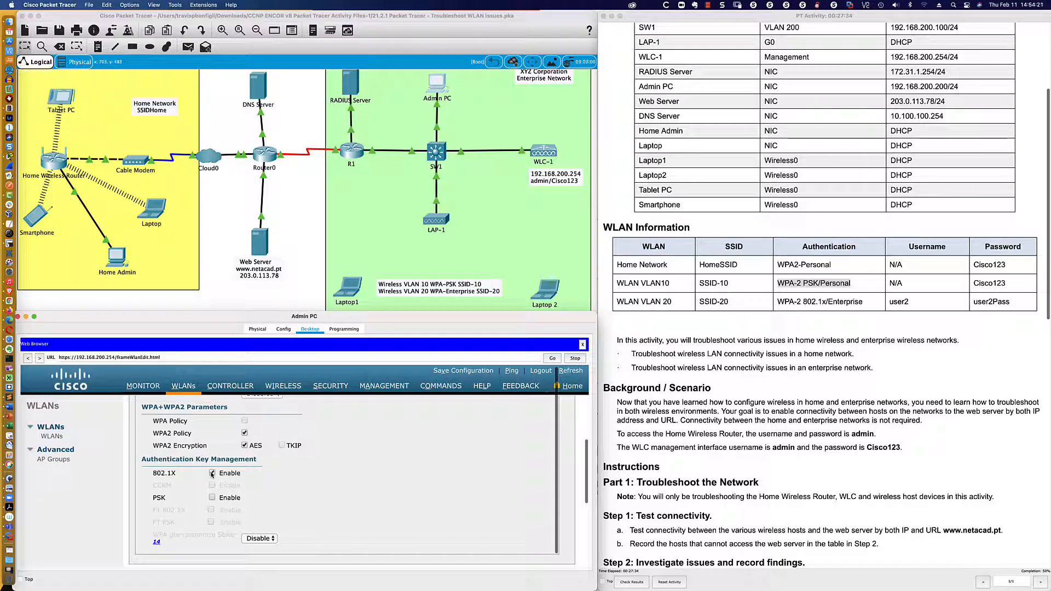
# - Change key management from 802.1X to PSK and enter a new ASCII pre-shared key
pyautogui.click(211, 473)
pyautogui.click(212, 497)
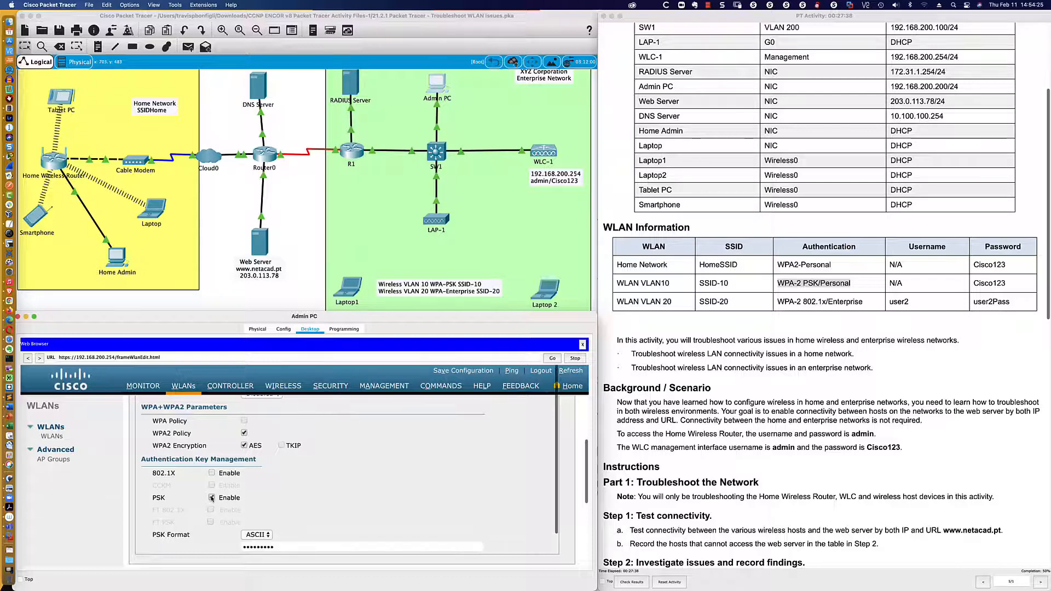
pyautogui.scroll(-1, 247, 501)
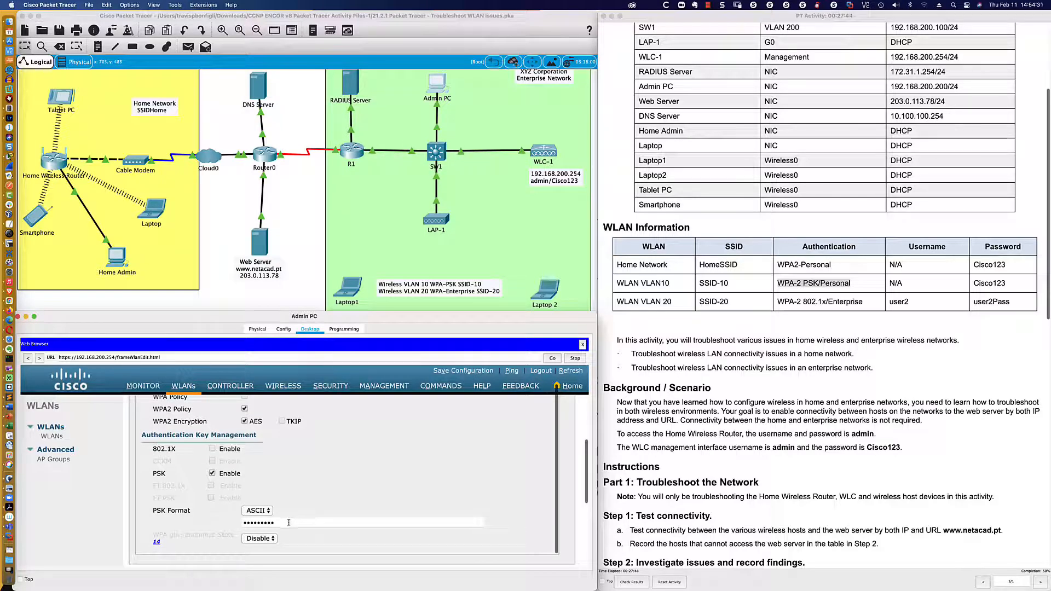
pyautogui.doubleClick(288, 523)
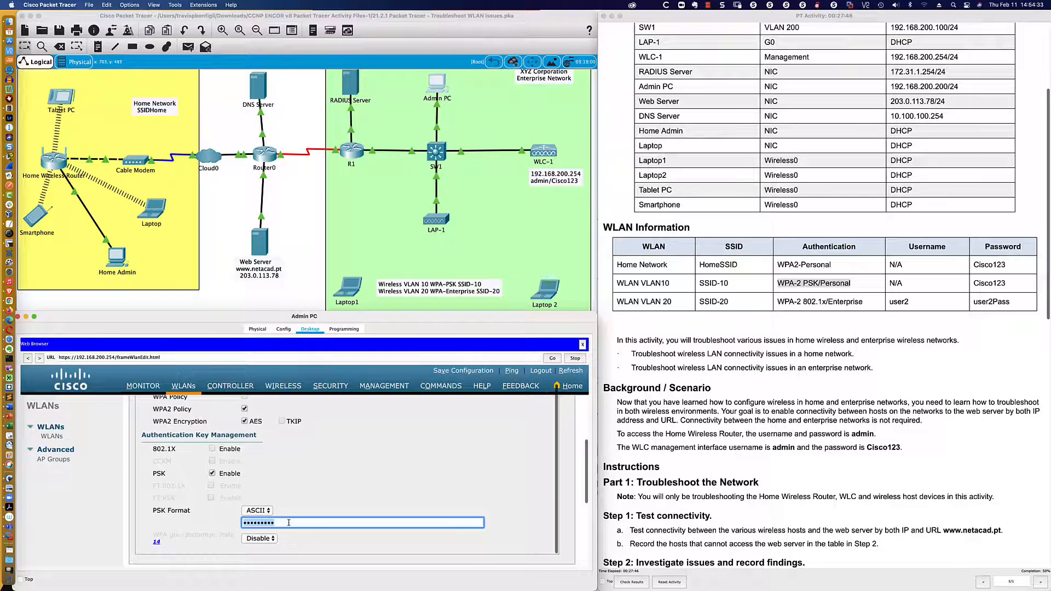
pyautogui.write('Cisco1')
pyautogui.scroll(-10, 450, 493)
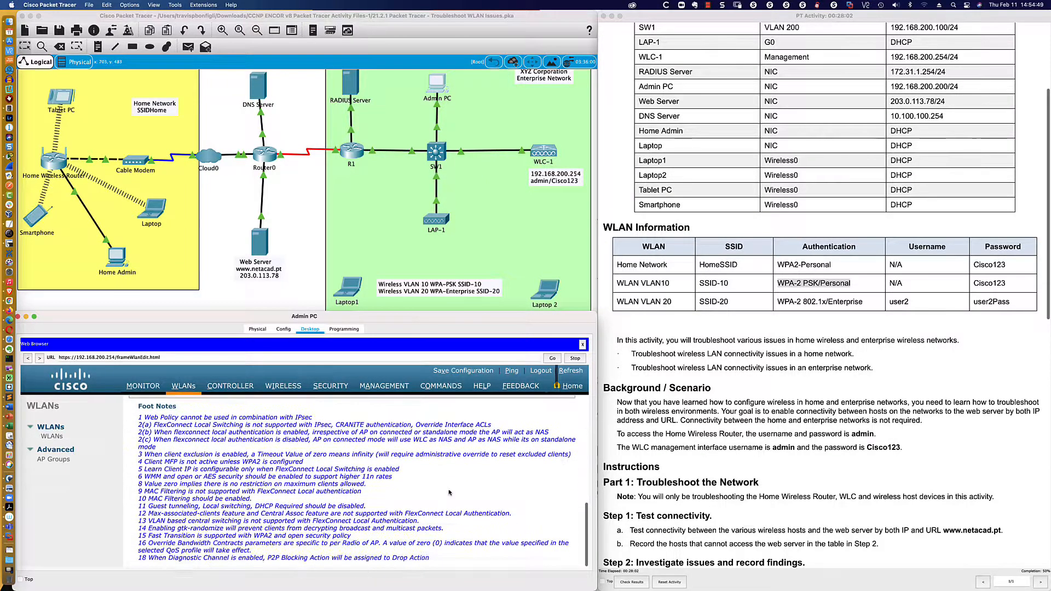
pyautogui.scroll(10, 449, 493)
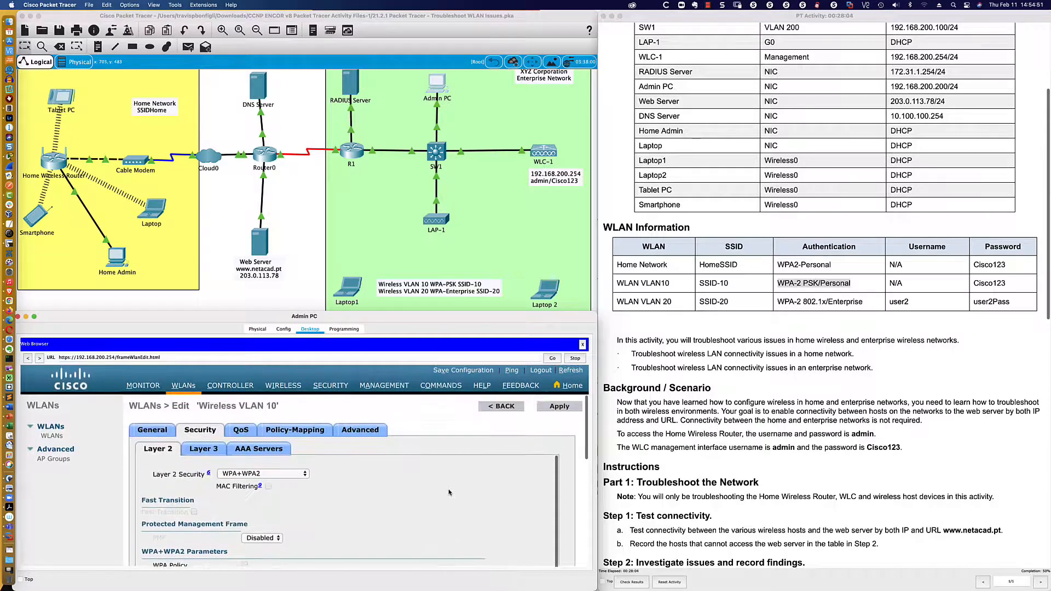
# - Apply and confirm the WLAN security changes, then return to the network topology
pyautogui.click(559, 408)
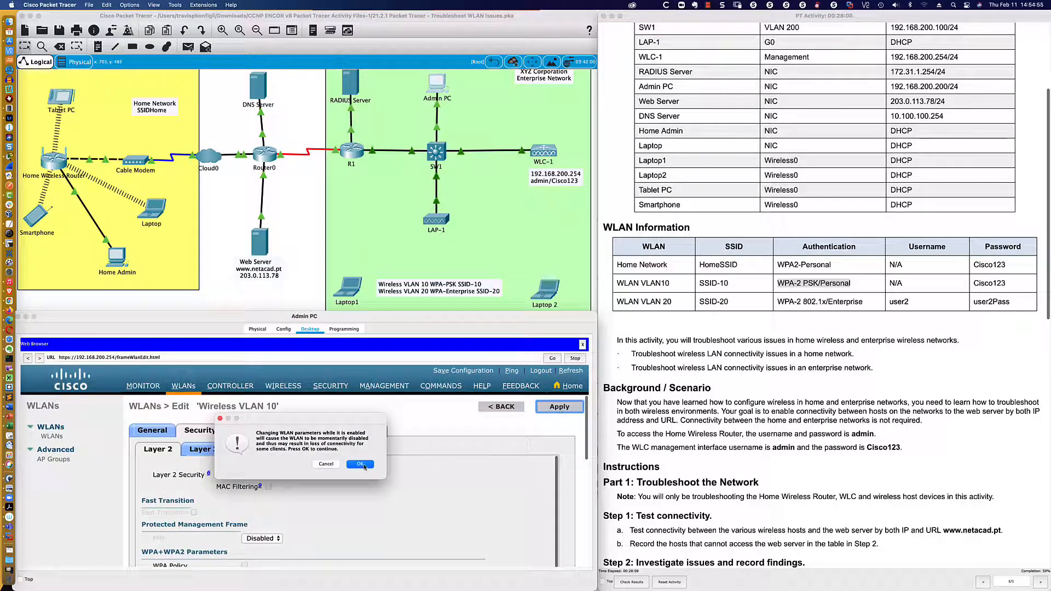
pyautogui.click(353, 465)
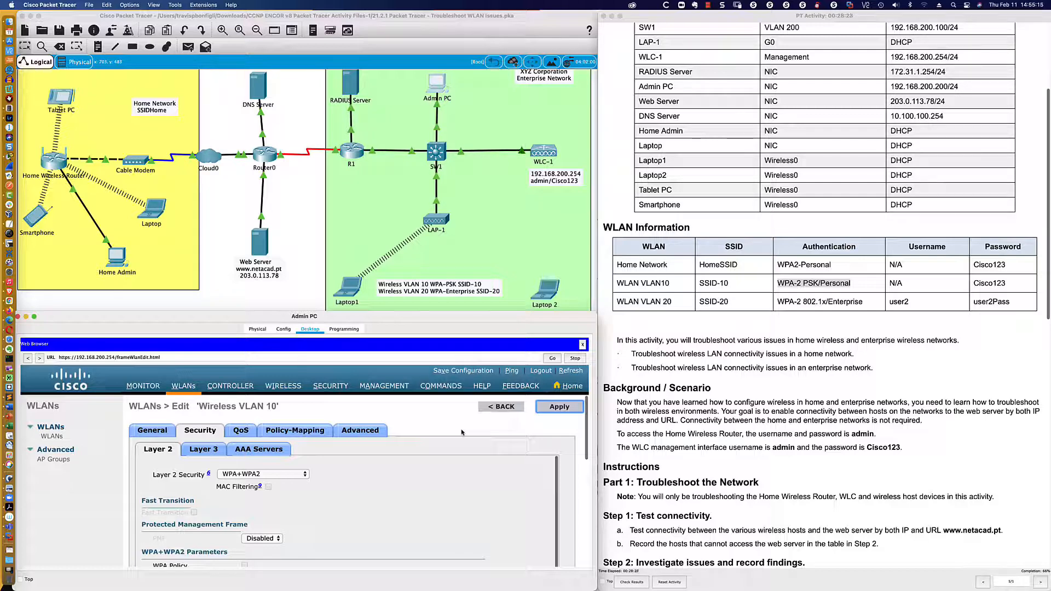
pyautogui.scroll(-3, 384, 265)
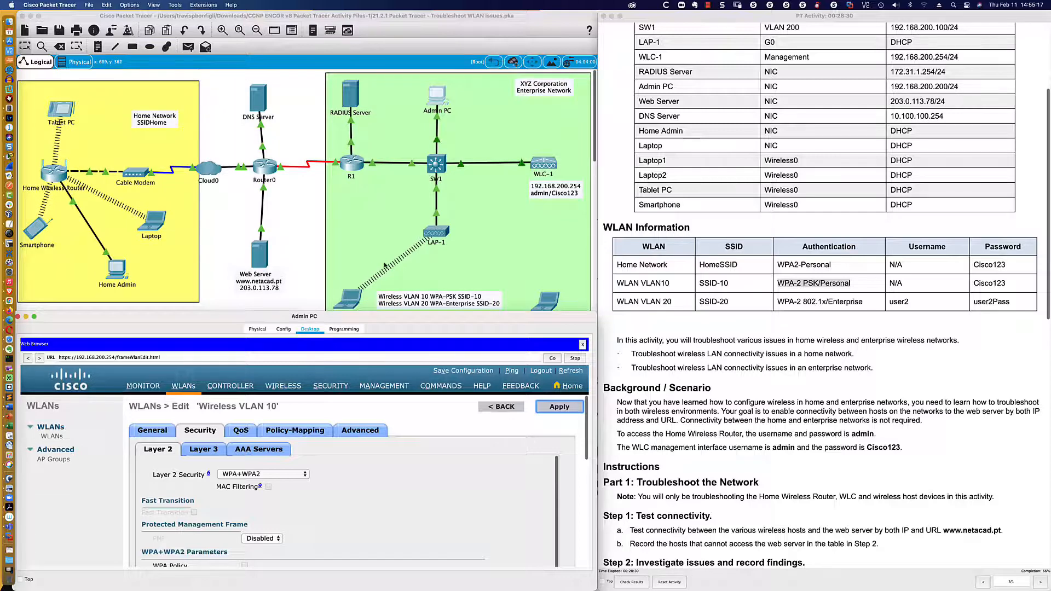
pyautogui.scroll(3, 384, 266)
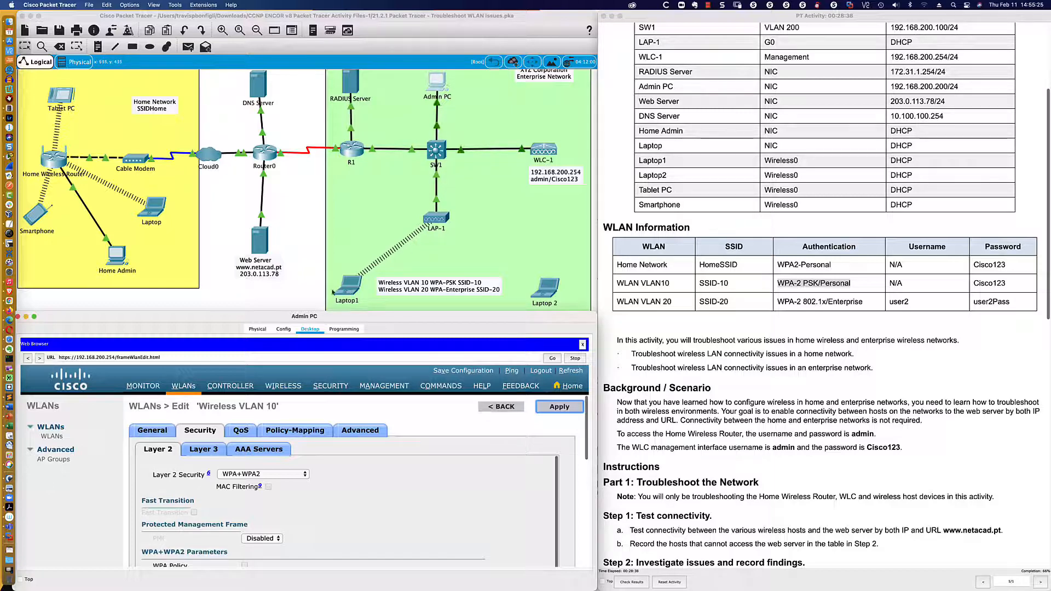
pyautogui.click(307, 291)
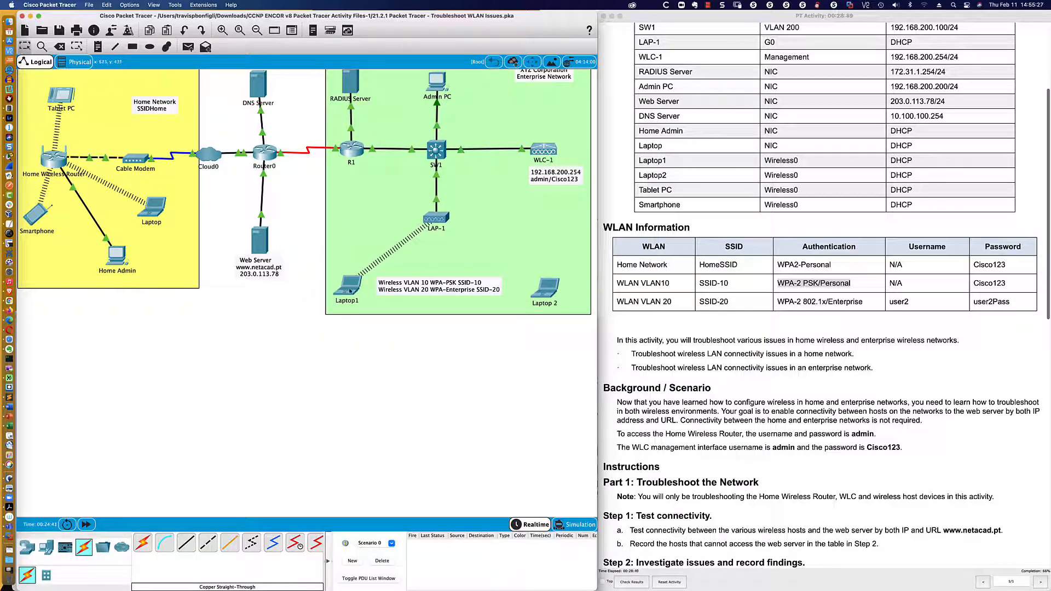
# - Ping 203.0.113.78 from Laptop1's command line and receive replies
pyautogui.moveTo(350, 291)
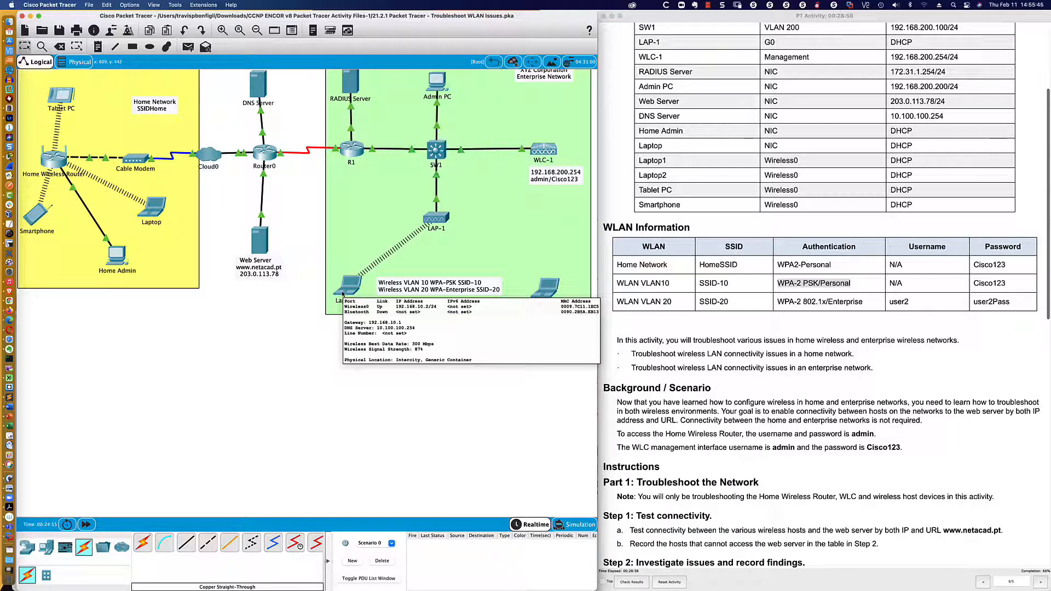
pyautogui.click(344, 290)
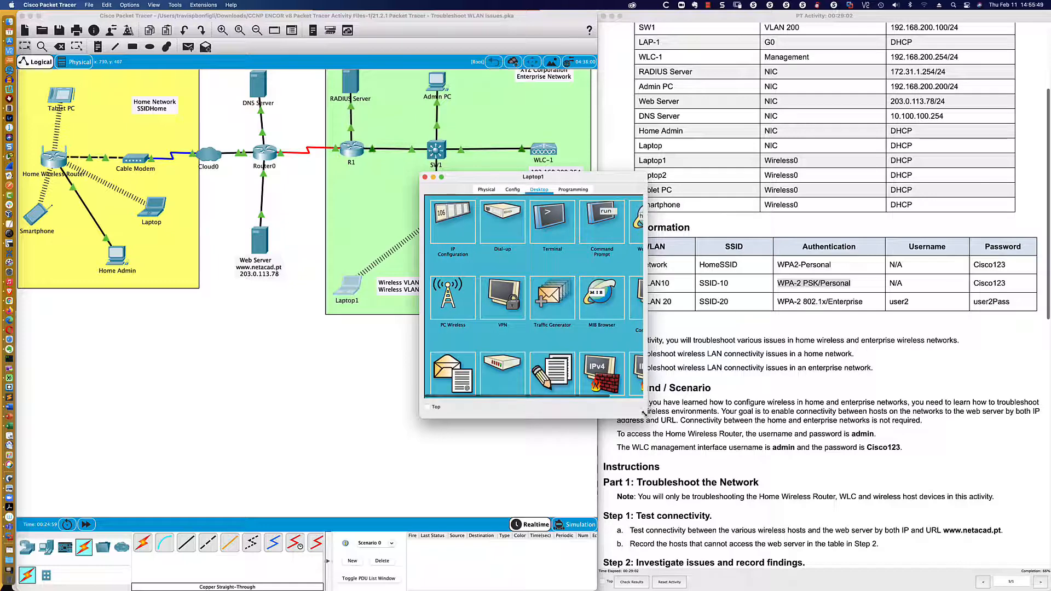
pyautogui.moveTo(639, 369); pyautogui.dragTo(879, 384)
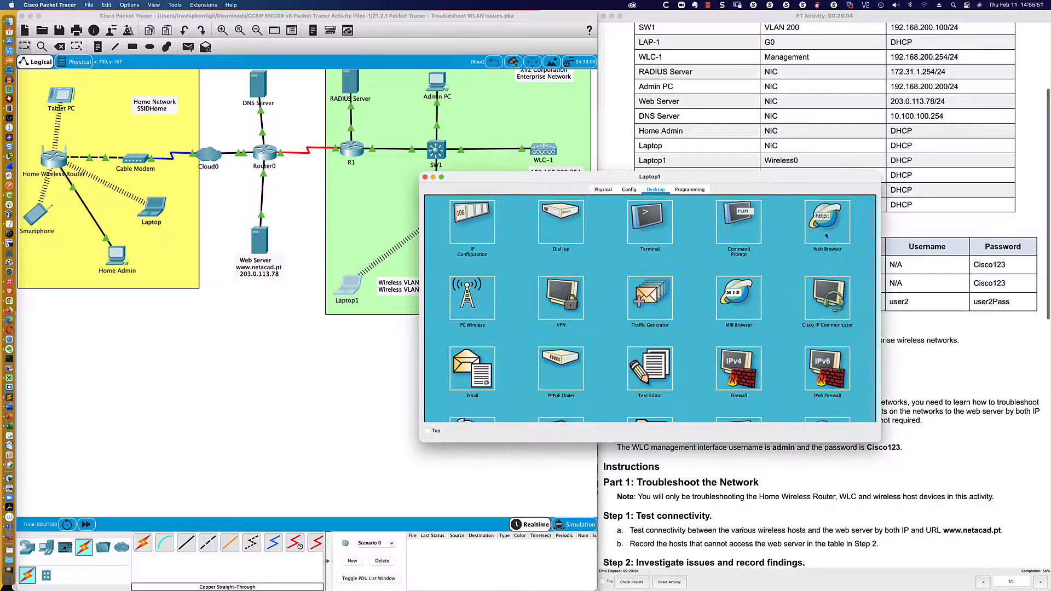
pyautogui.click(738, 221)
pyautogui.write('p')
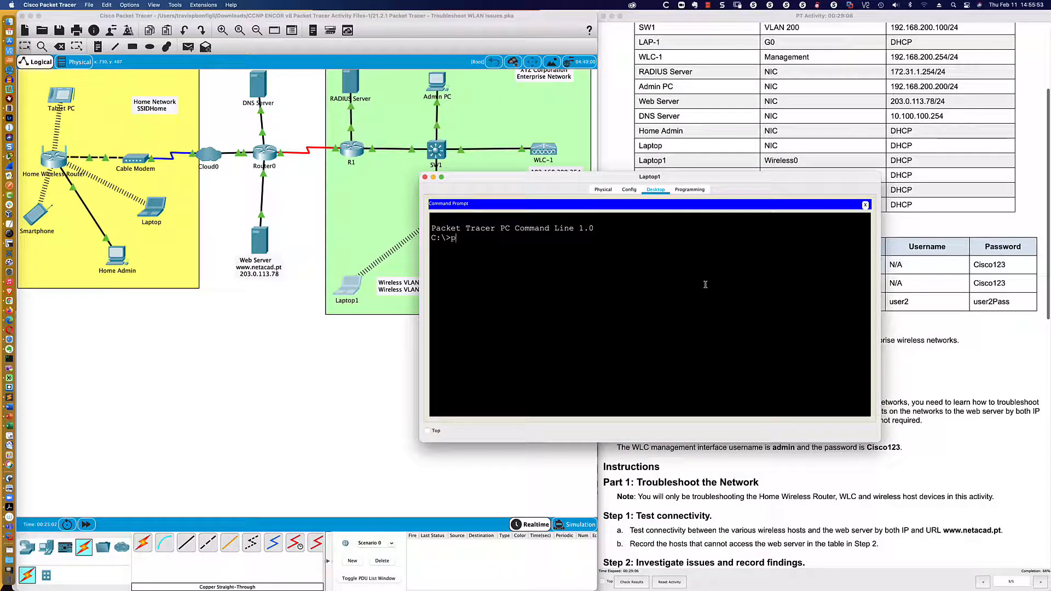
pyautogui.write('ing 203.0.113.78')
pyautogui.press('Return')
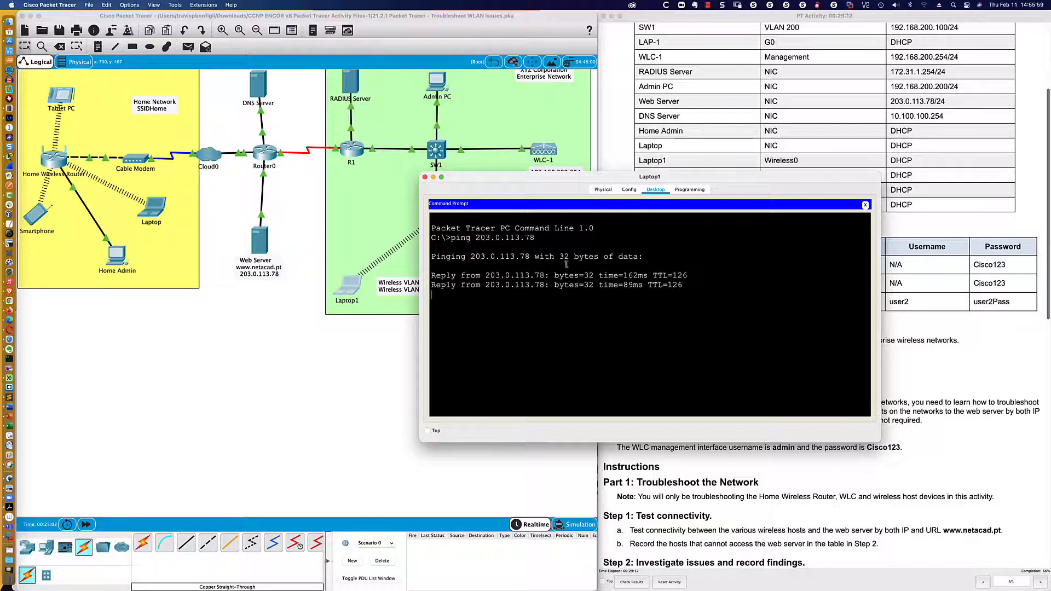
pyautogui.click(866, 206)
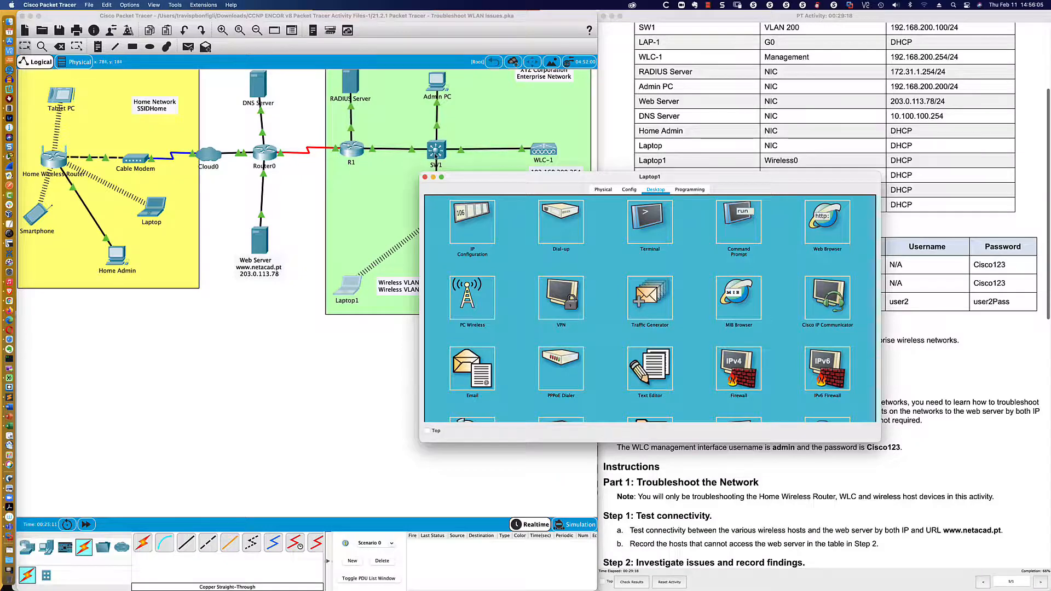
pyautogui.moveTo(471, 176); pyautogui.dragTo(520, 210)
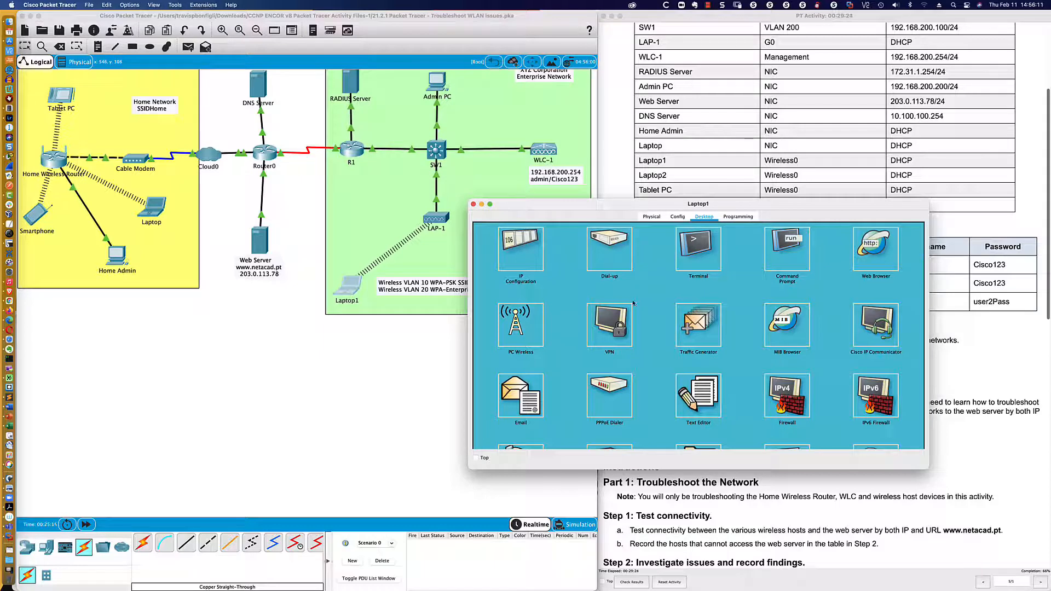
pyautogui.click(876, 246)
pyautogui.click(555, 245)
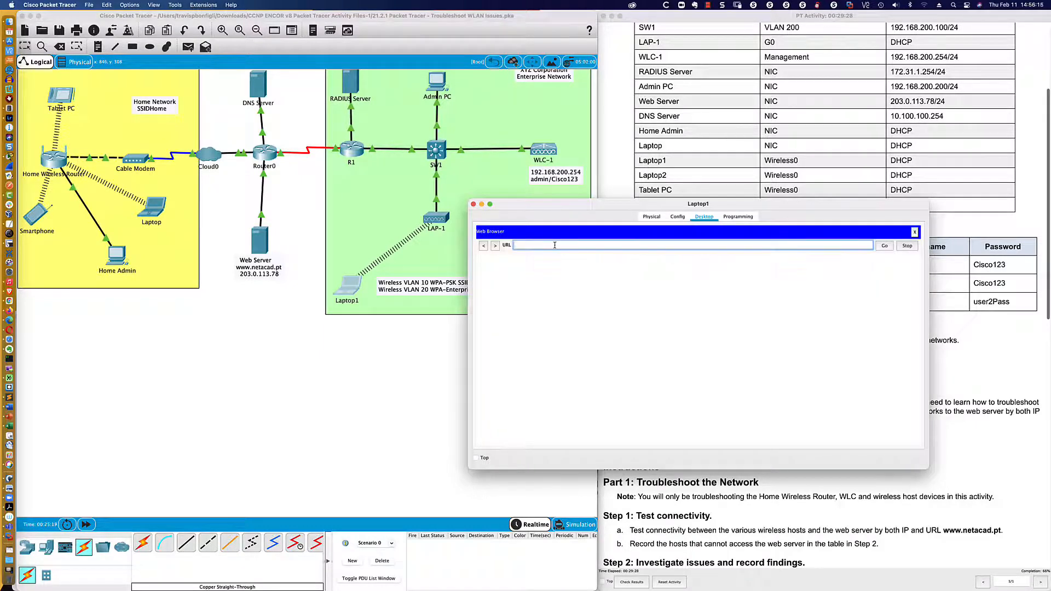
pyautogui.write('www.netacad.pt')
pyautogui.press('Return')
# - Follow the 'A small page' link to show the Hello, world! page
pyautogui.click(515, 345)
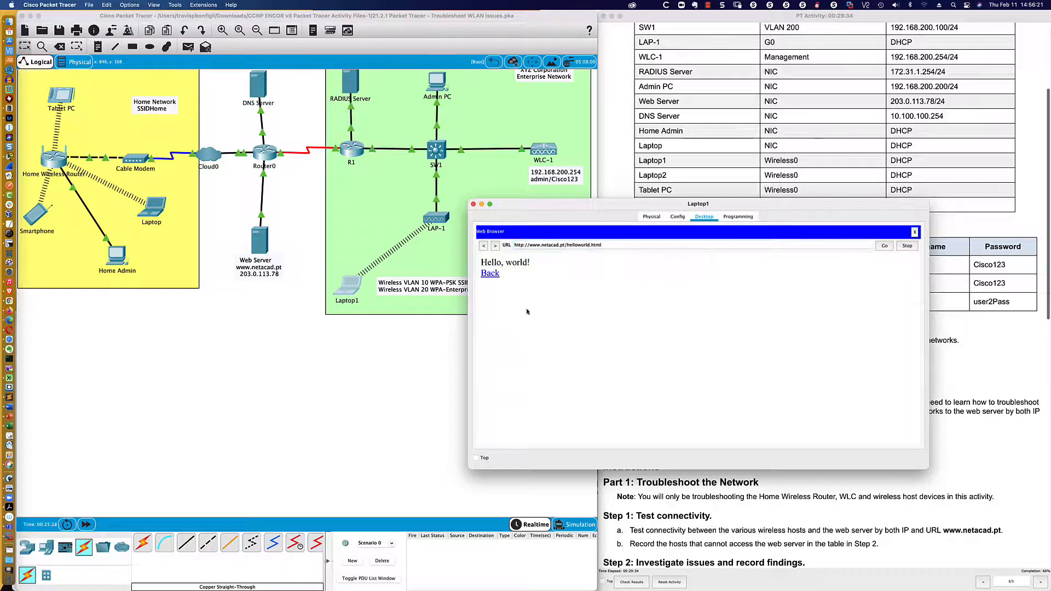
pyautogui.click(551, 244)
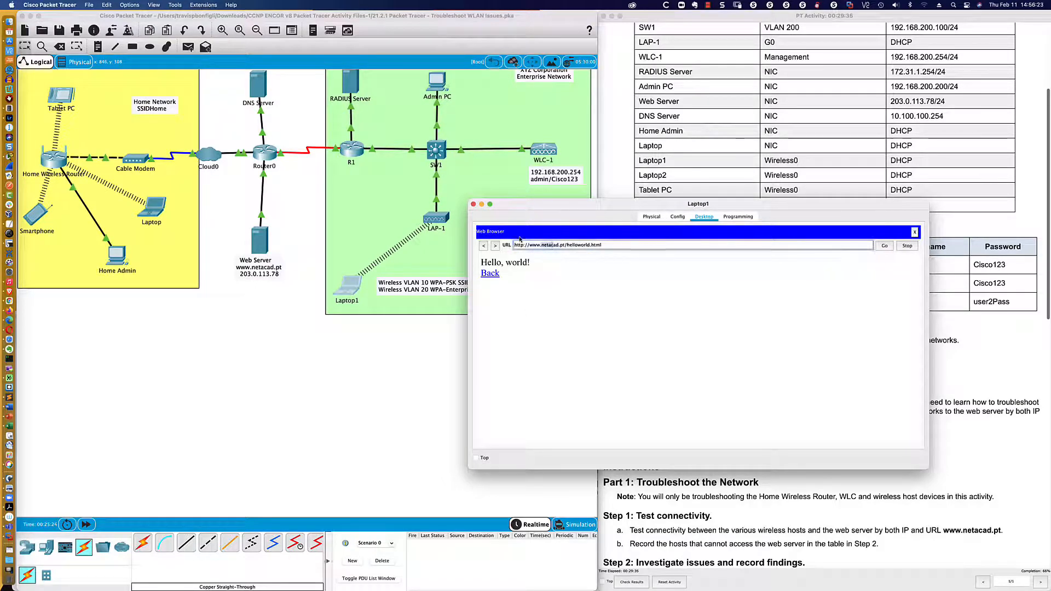
pyautogui.click(404, 344)
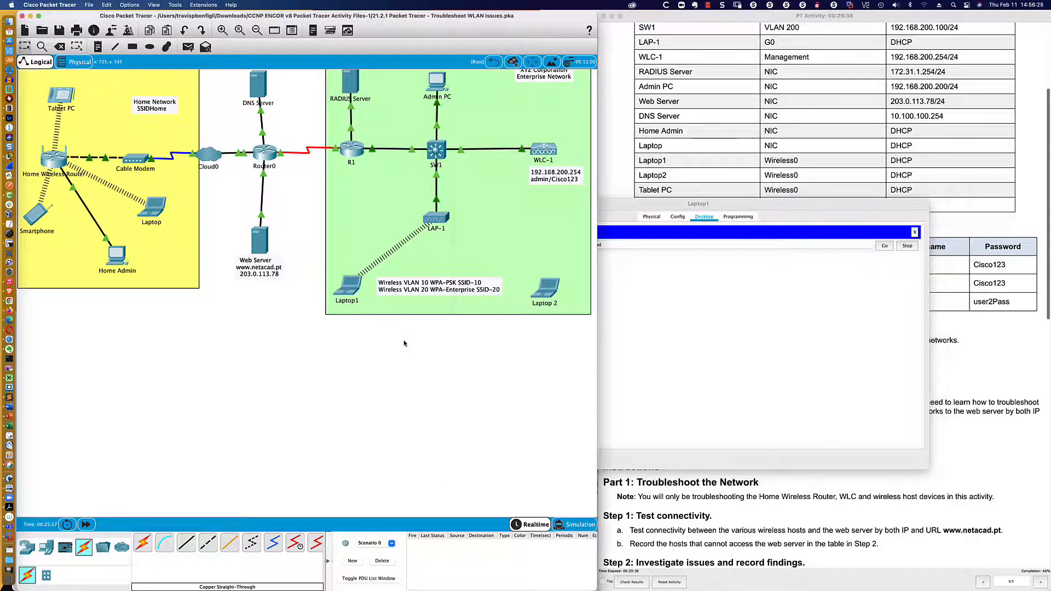
# - Bring the Admin PC's WLC page forward and return to the WLANs overview
pyautogui.click(436, 85)
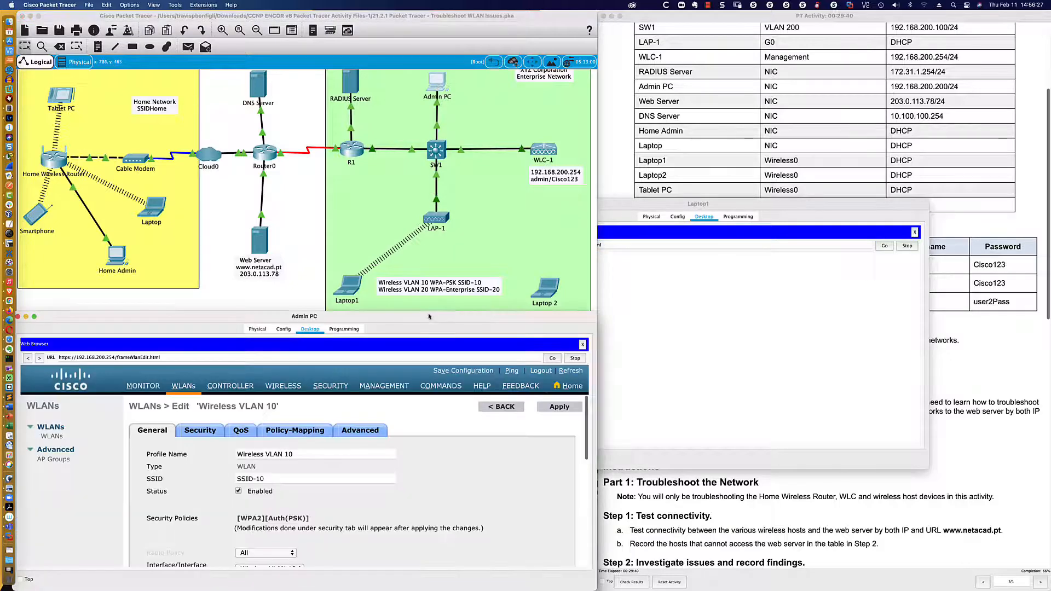
pyautogui.scroll(-5, 421, 438)
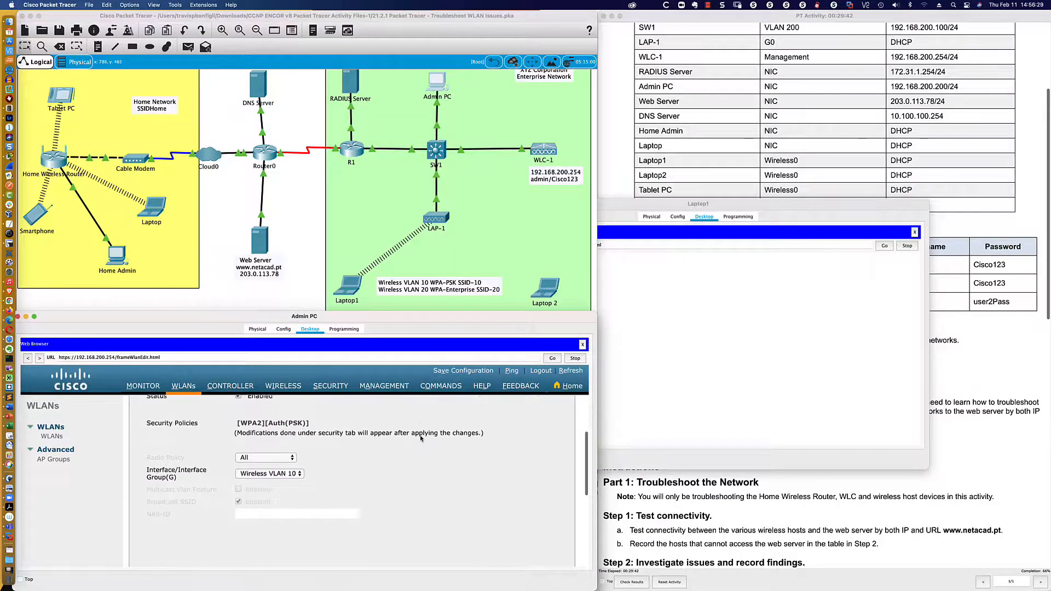
pyautogui.scroll(5, 421, 438)
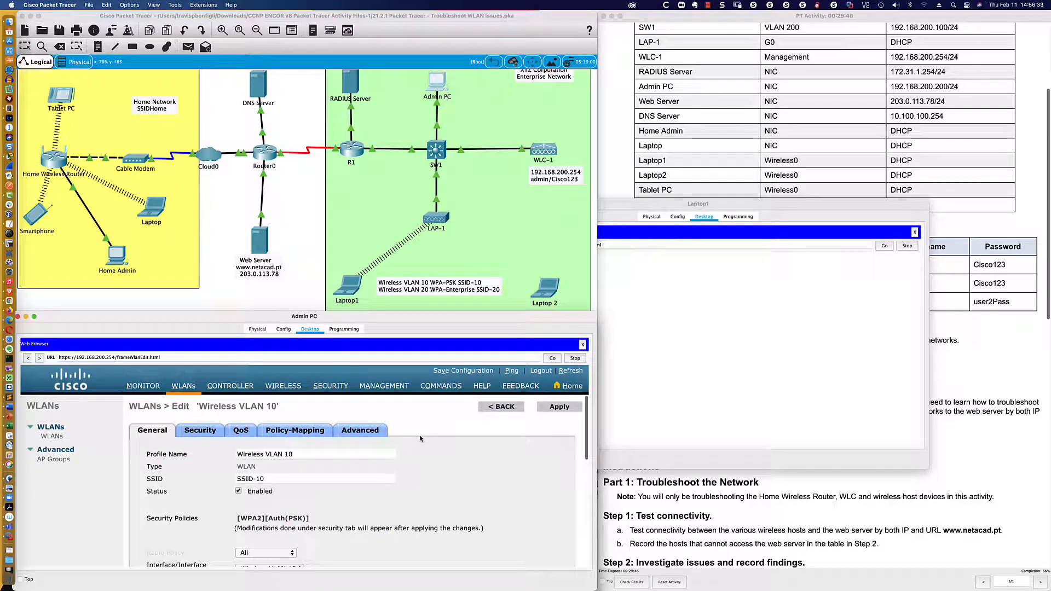
pyautogui.click(51, 436)
# - Close Laptop1's window and reopen the WLC's list of WLANs
pyautogui.click(602, 211)
pyautogui.click(474, 205)
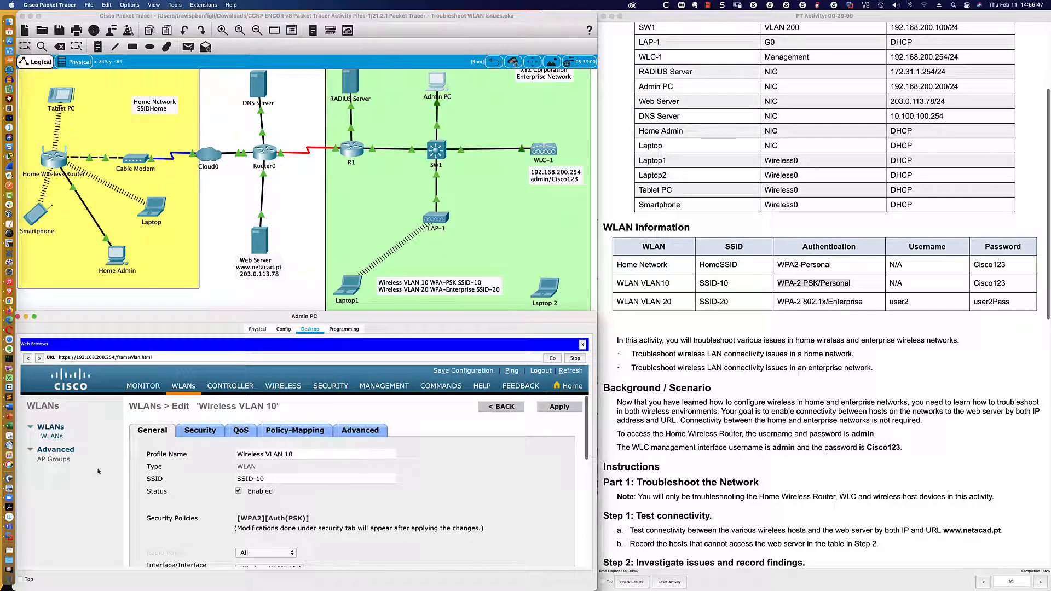
pyautogui.click(52, 437)
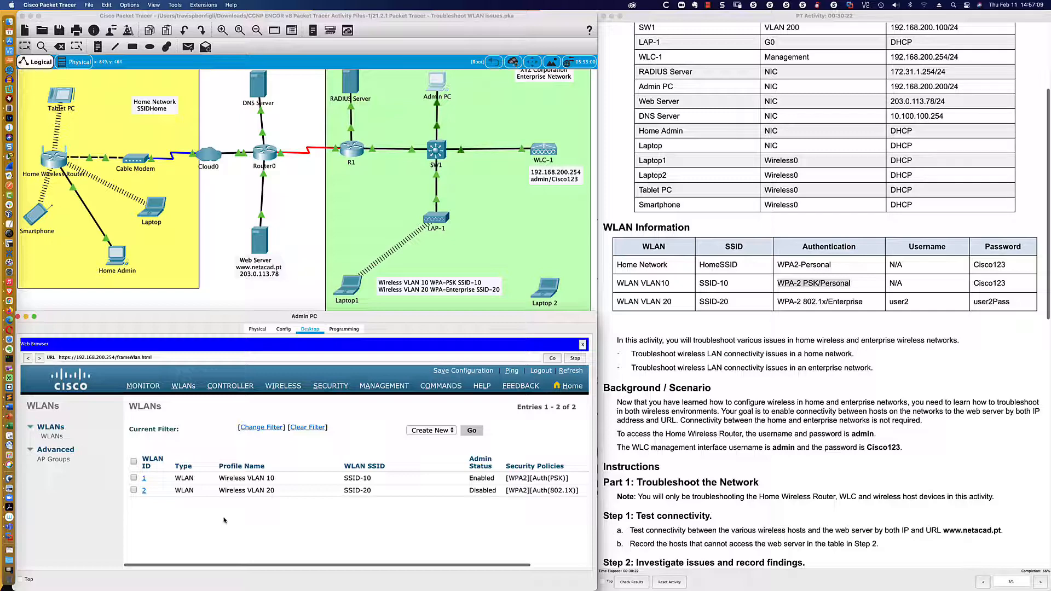
# - Scroll through the Wireless VLAN 20 (SSID-20) edit page to review its Enabled status and settings
pyautogui.scroll(-1, 318, 519)
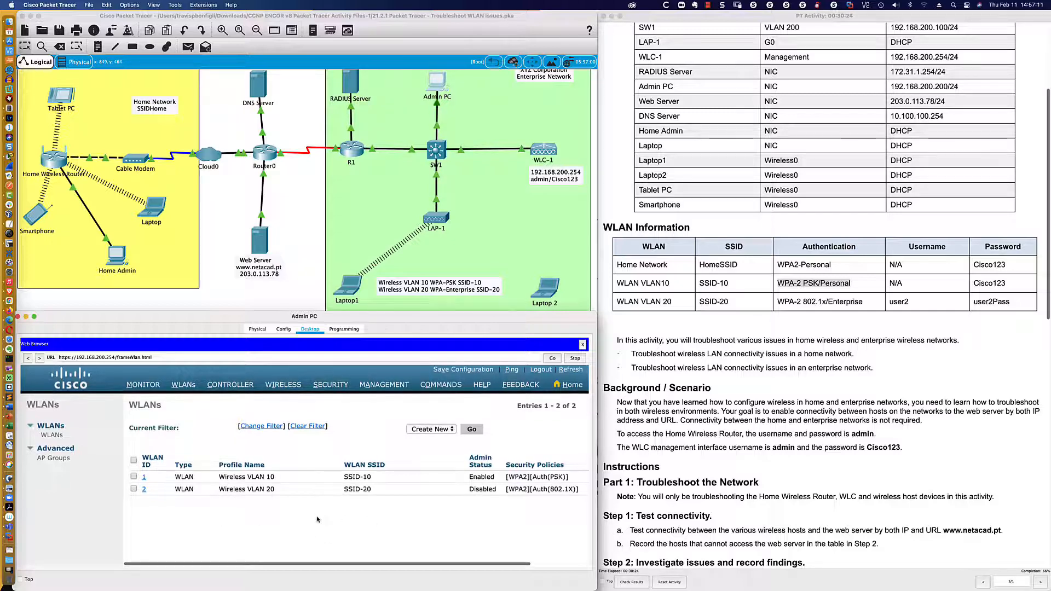
pyautogui.scroll(2, 317, 520)
pyautogui.scroll(-2, 317, 520)
pyautogui.scroll(1, 317, 519)
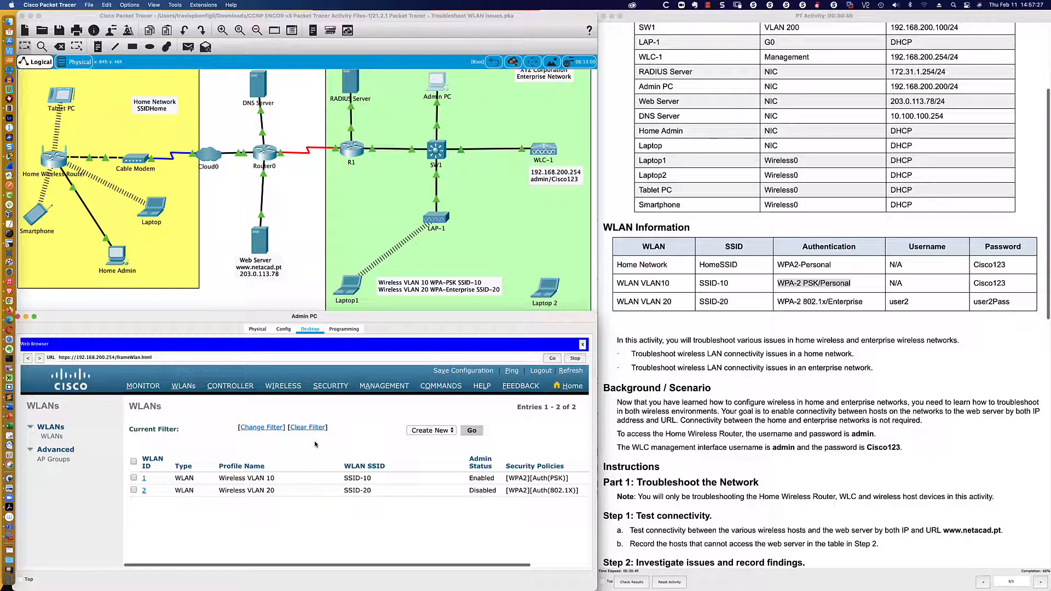
pyautogui.scroll(-3, 285, 445)
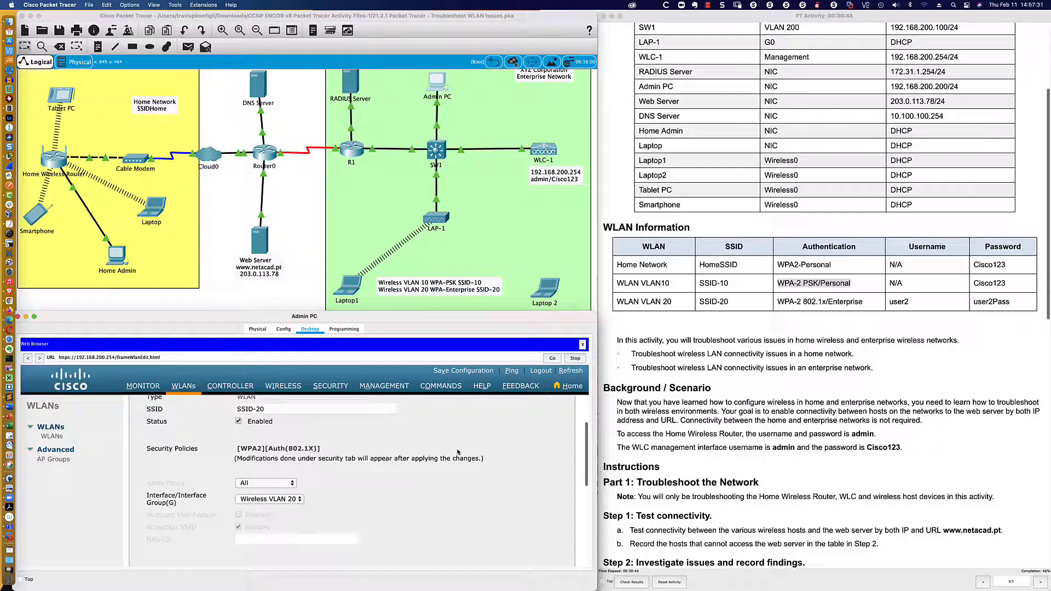
# - Apply the enabled Wireless VLAN 20, then highlight its username and password in the activity instructions
pyautogui.scroll(3, 457, 452)
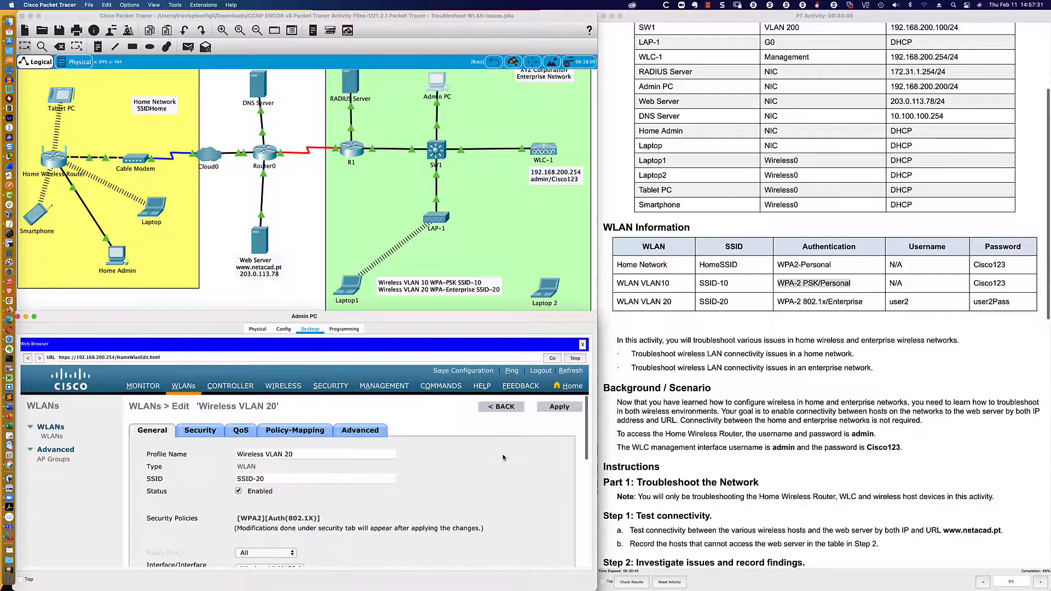
pyautogui.click(561, 408)
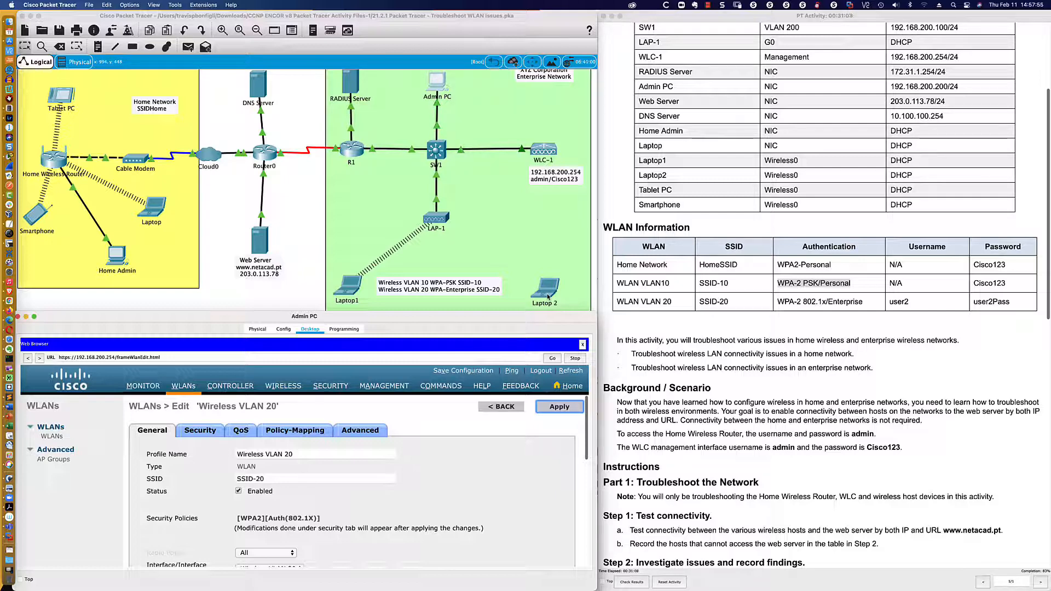
pyautogui.click(668, 303)
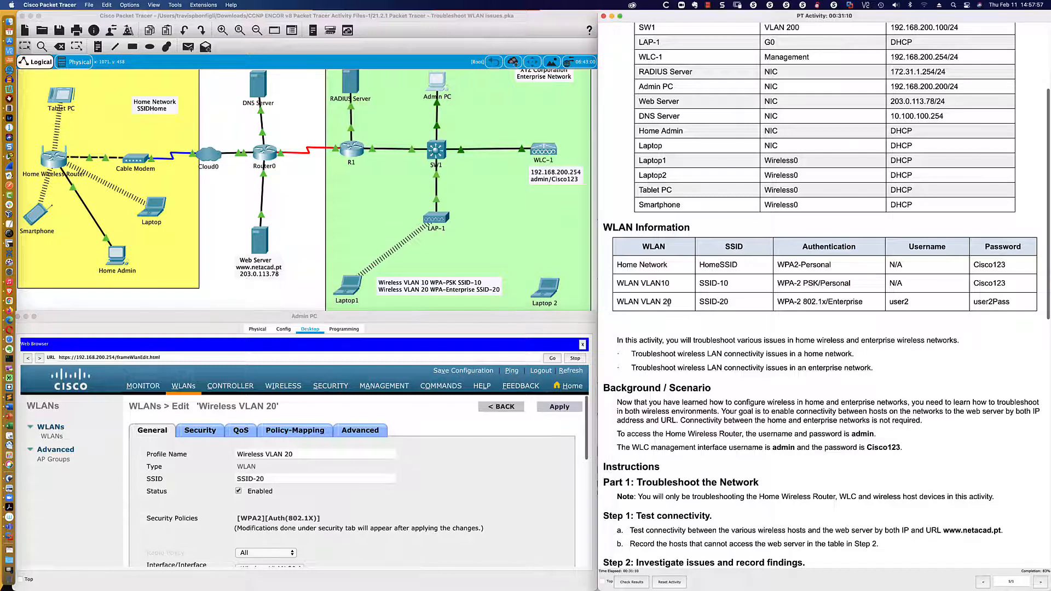
pyautogui.moveTo(616, 301); pyautogui.dragTo(998, 303)
pyautogui.click(754, 310)
pyautogui.doubleClick(891, 303)
pyautogui.moveTo(974, 302); pyautogui.dragTo(1011, 304)
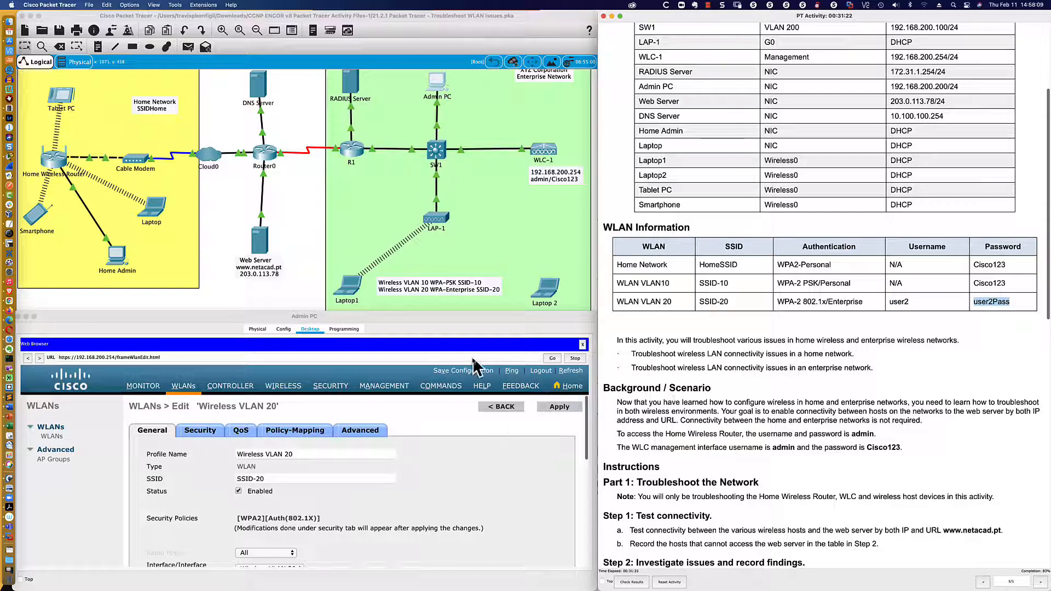
# - Inspect the VLAN 20 account in the RADIUS server's AAA user list, then close the server window
pyautogui.click(347, 85)
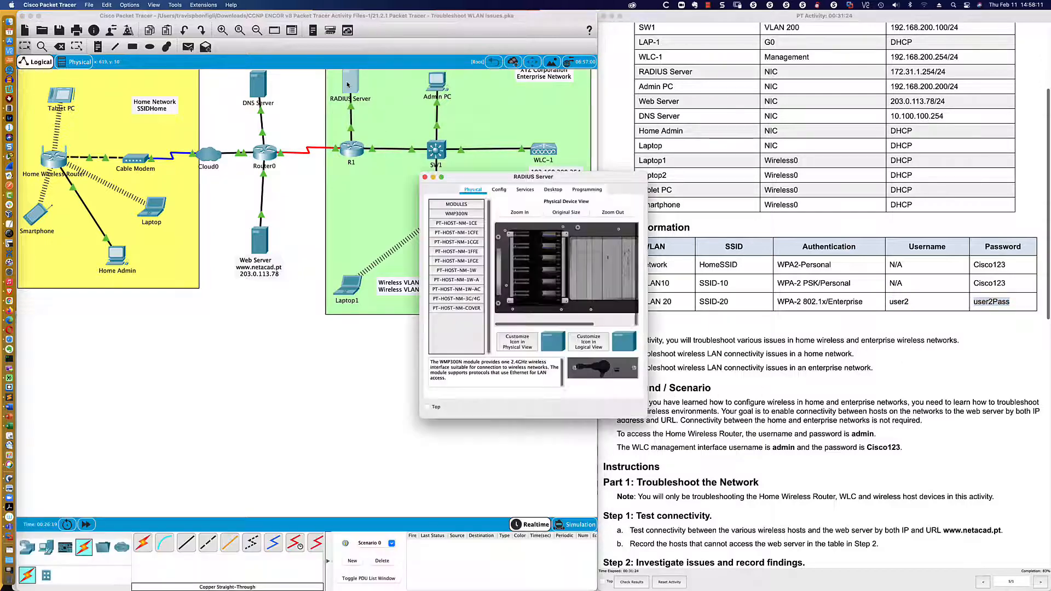
pyautogui.click(499, 189)
pyautogui.click(524, 190)
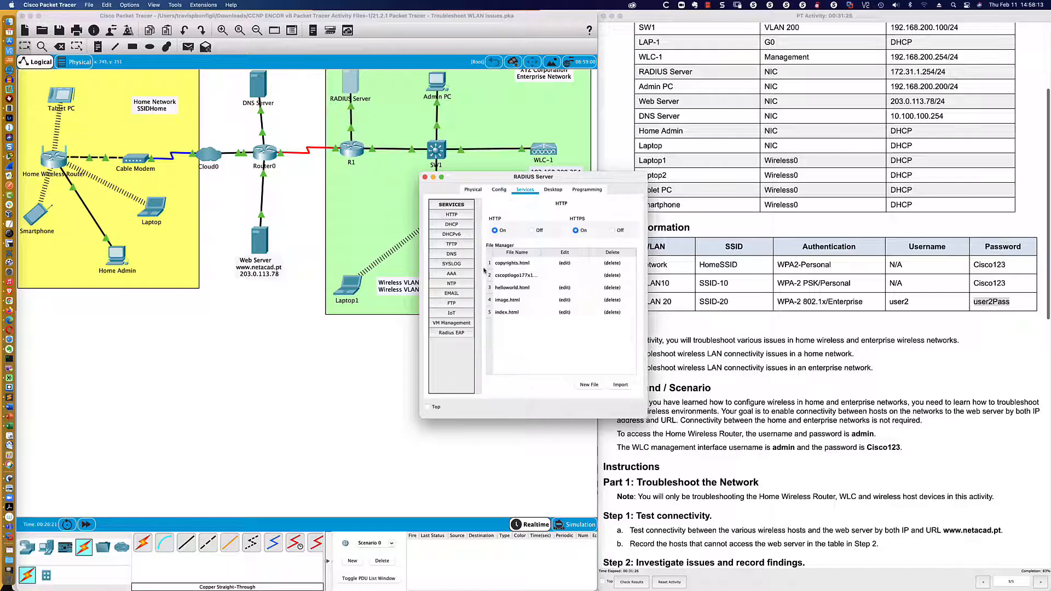
pyautogui.click(451, 274)
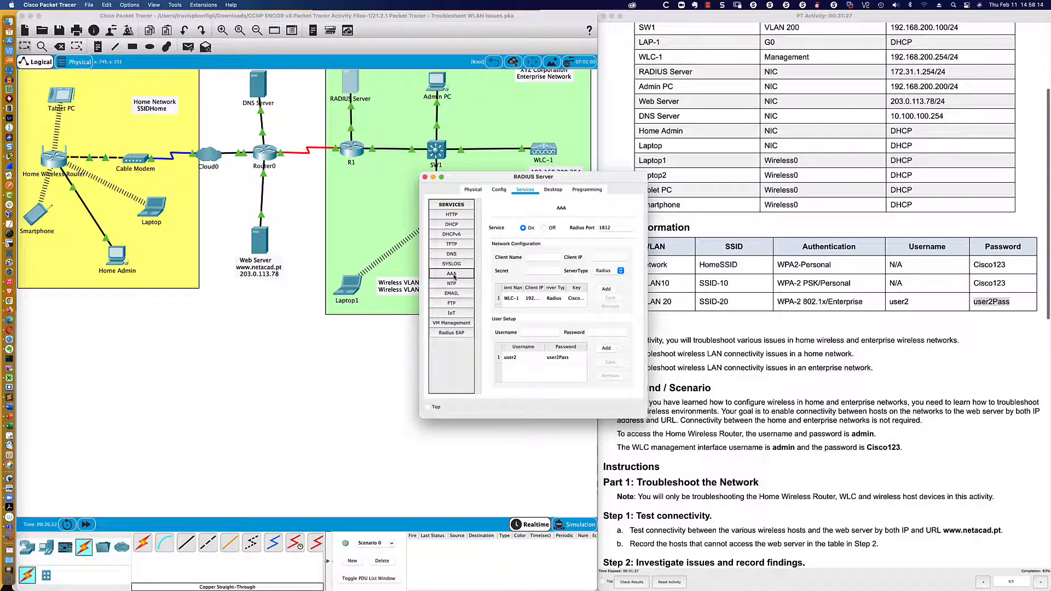
pyautogui.click(523, 359)
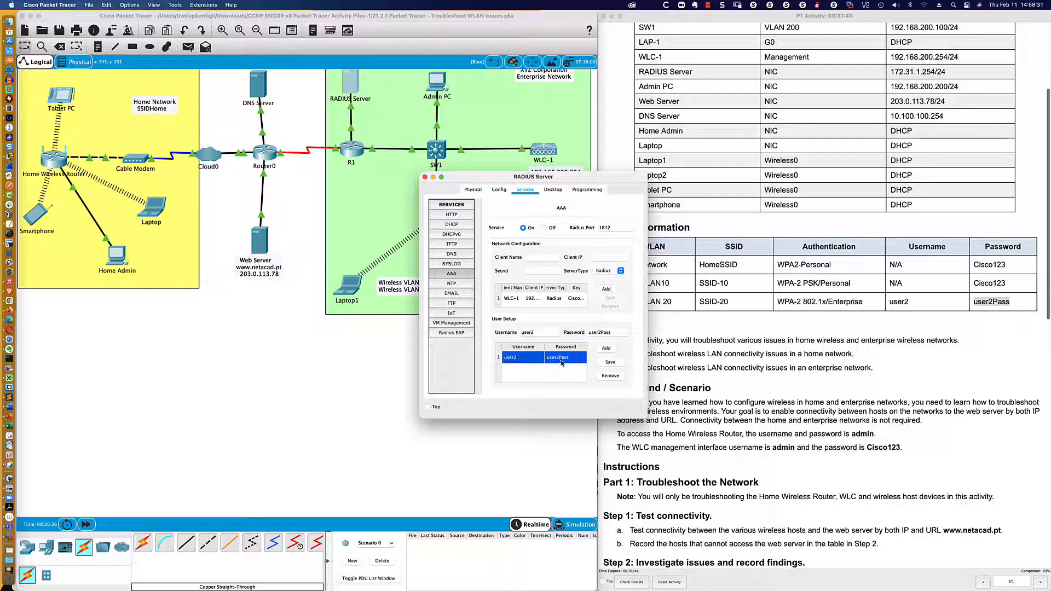
pyautogui.click(426, 178)
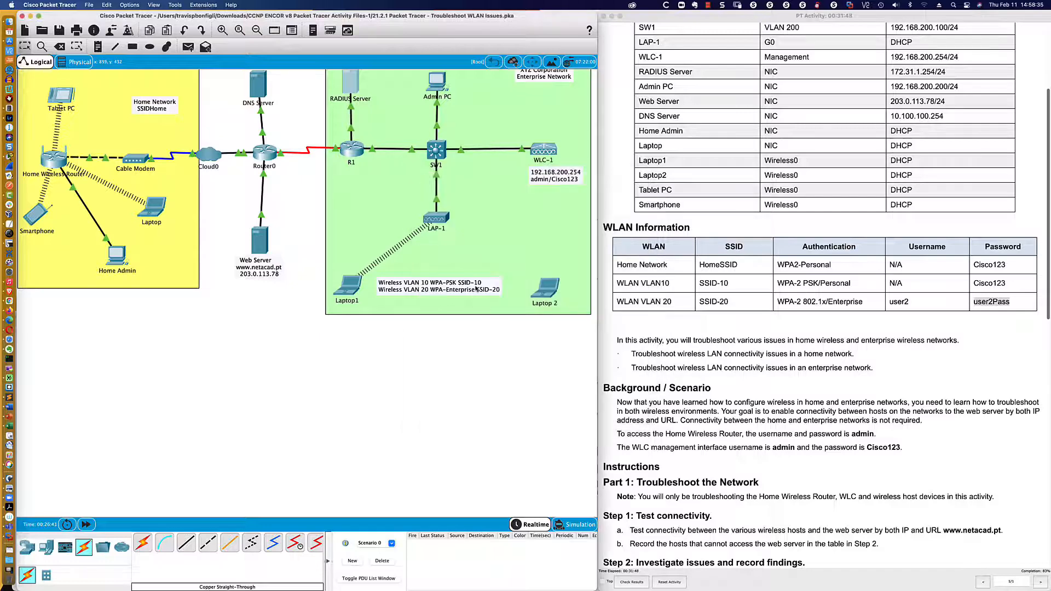
# - Open Laptop 2, then move and widen its window across the lower left of the screen
pyautogui.click(549, 295)
pyautogui.moveTo(544, 176); pyautogui.dragTo(141, 349)
pyautogui.moveTo(289, 343); pyautogui.dragTo(594, 318)
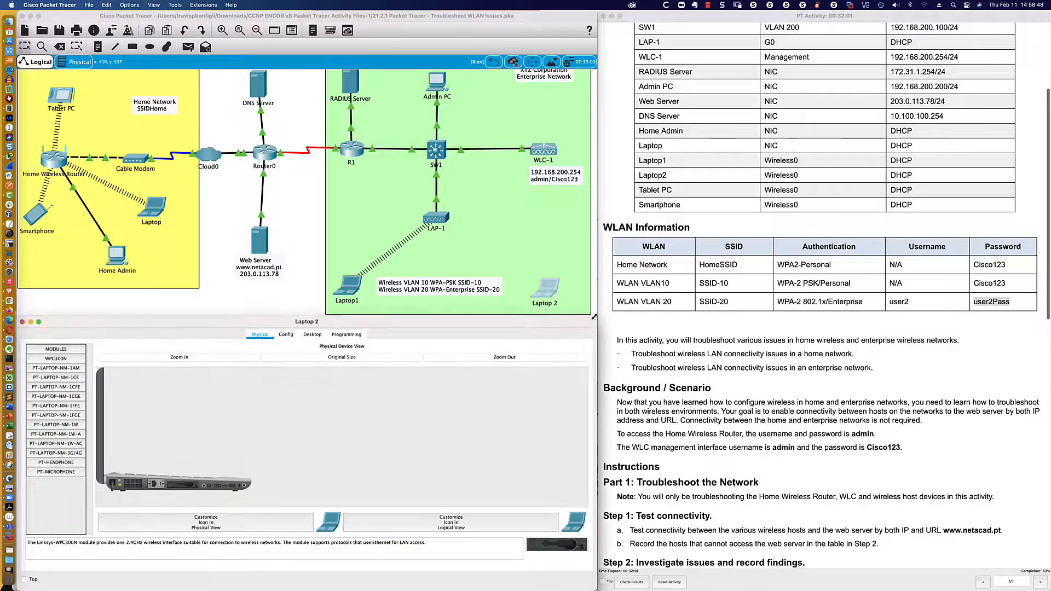
# - In Laptop 2's PC Wireless profiles, select the saved WLAN 20 profile for SSID-20
pyautogui.click(314, 335)
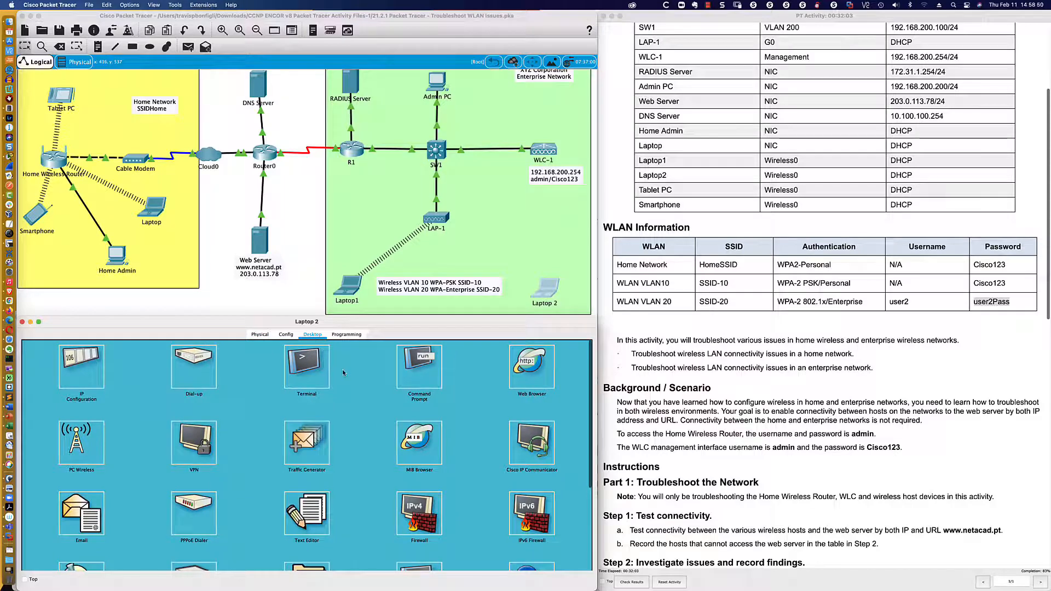
pyautogui.click(81, 438)
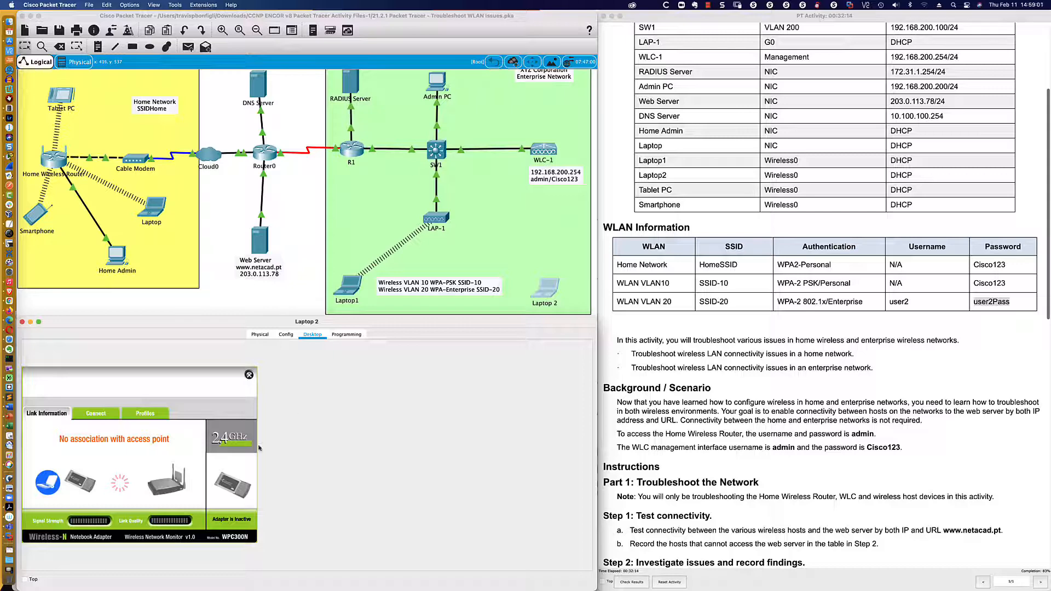
pyautogui.click(146, 416)
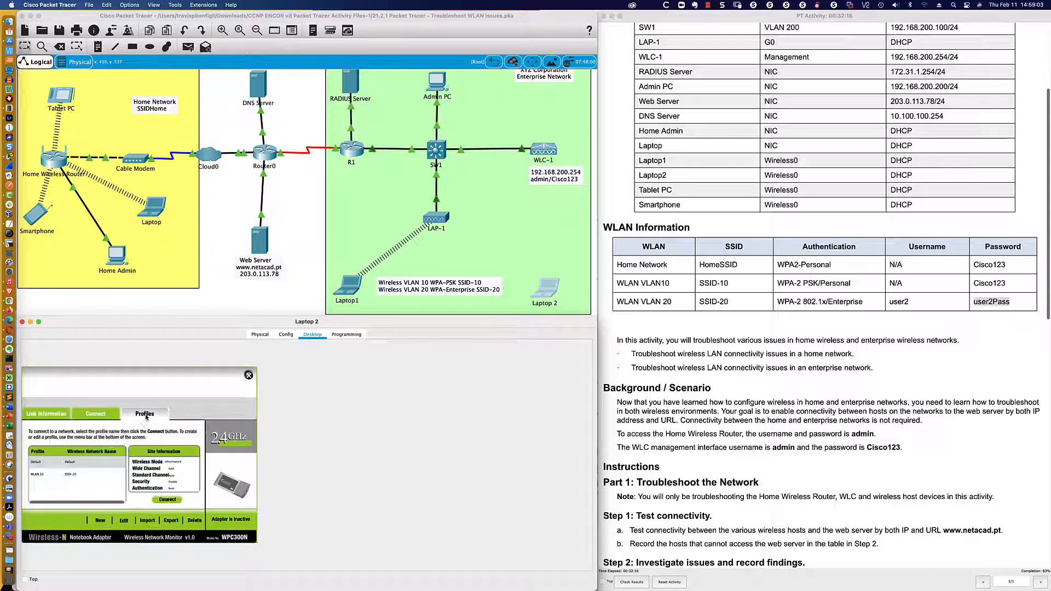
pyautogui.click(53, 476)
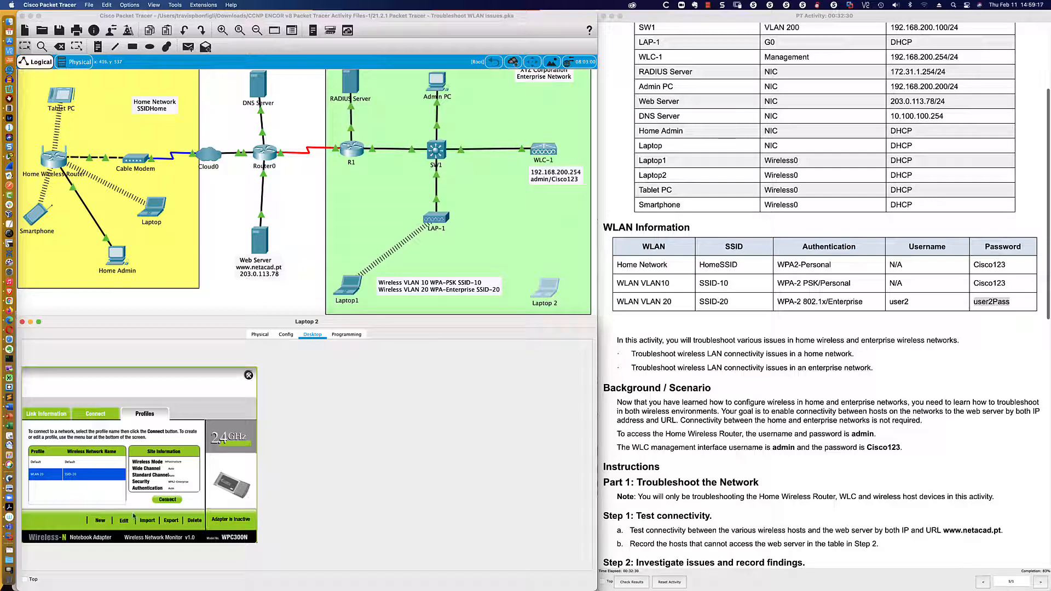
# - Create a new manual SSID-20 profile with automatic DHCP and WPA2-Enterprise security
pyautogui.click(168, 499)
pyautogui.click(123, 520)
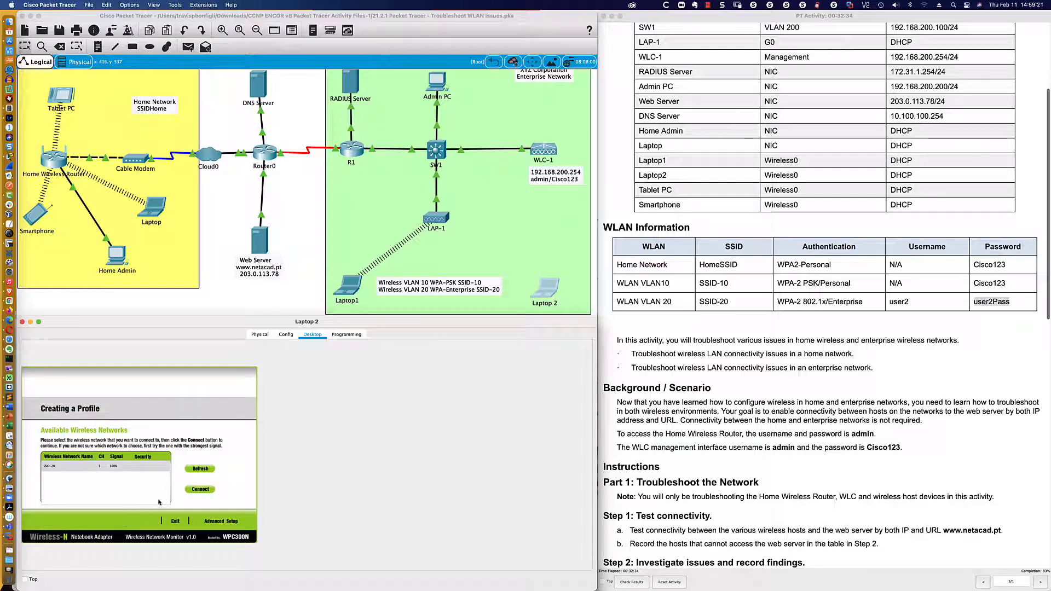
pyautogui.click(71, 467)
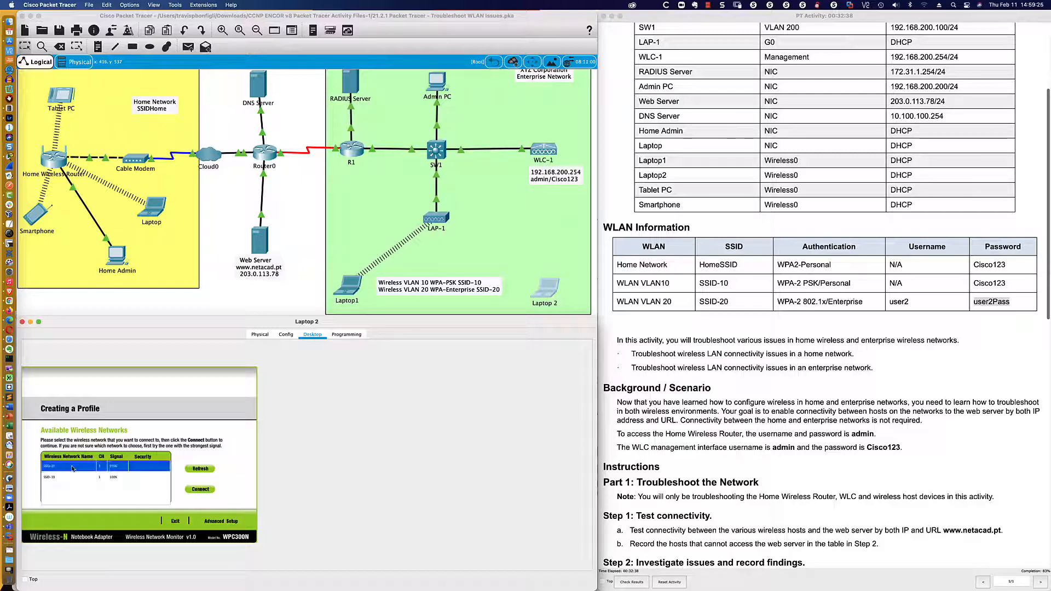
pyautogui.click(224, 522)
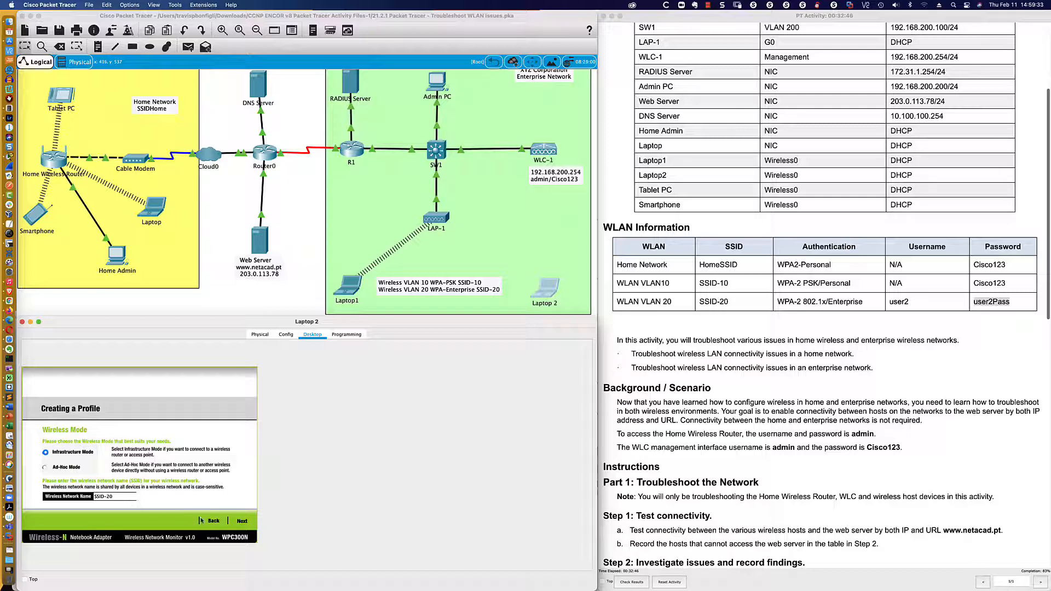
pyautogui.click(243, 521)
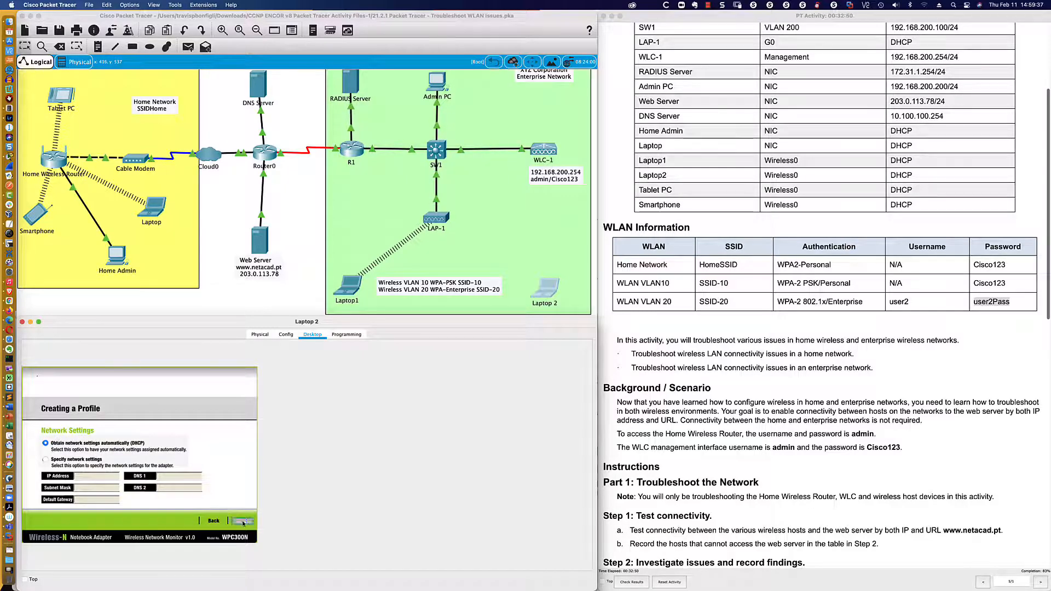
pyautogui.click(242, 520)
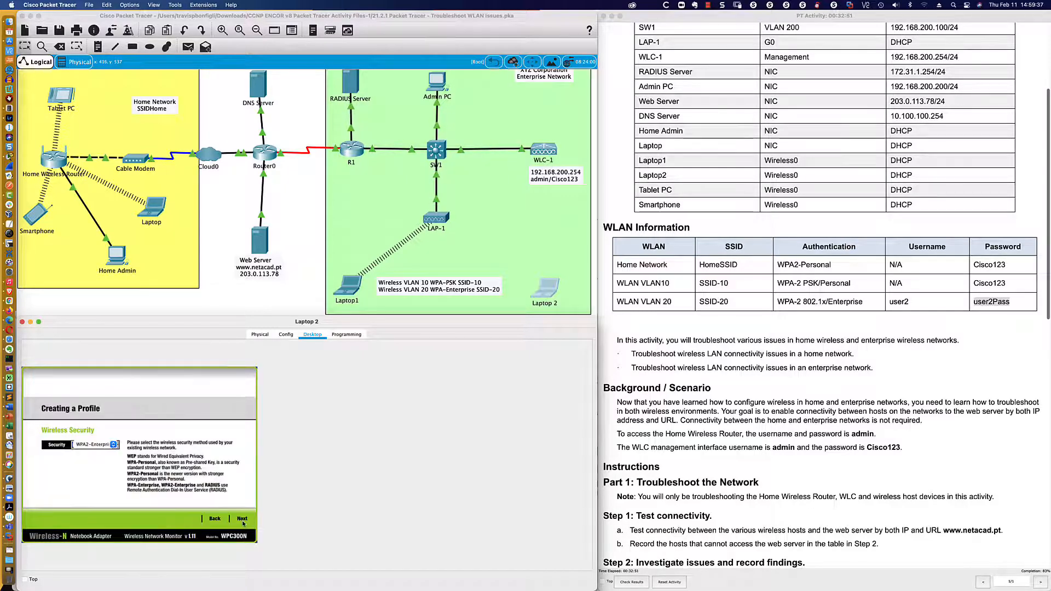
pyautogui.click(112, 445)
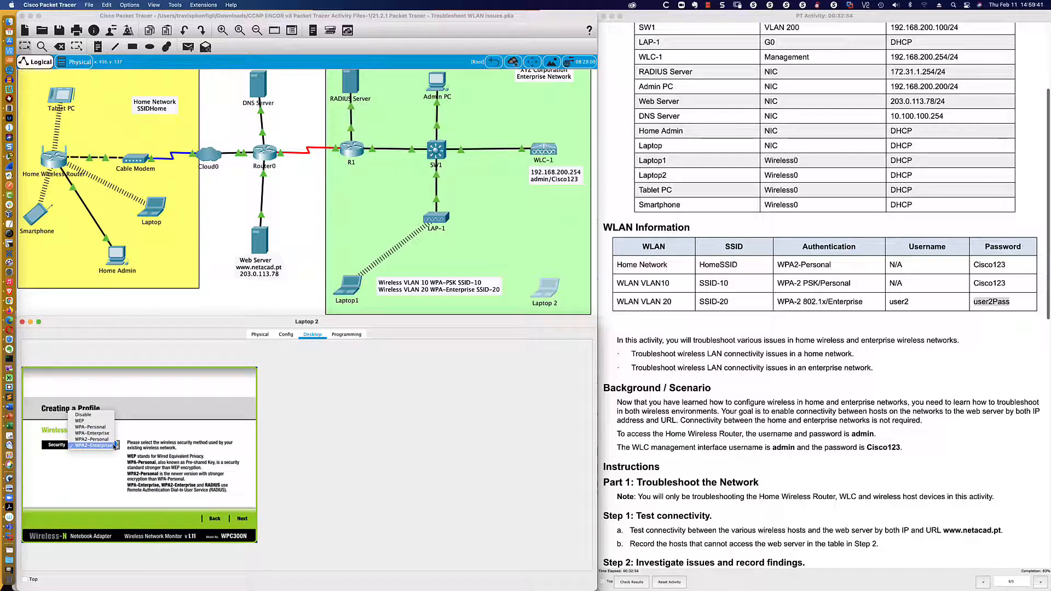
pyautogui.click(108, 446)
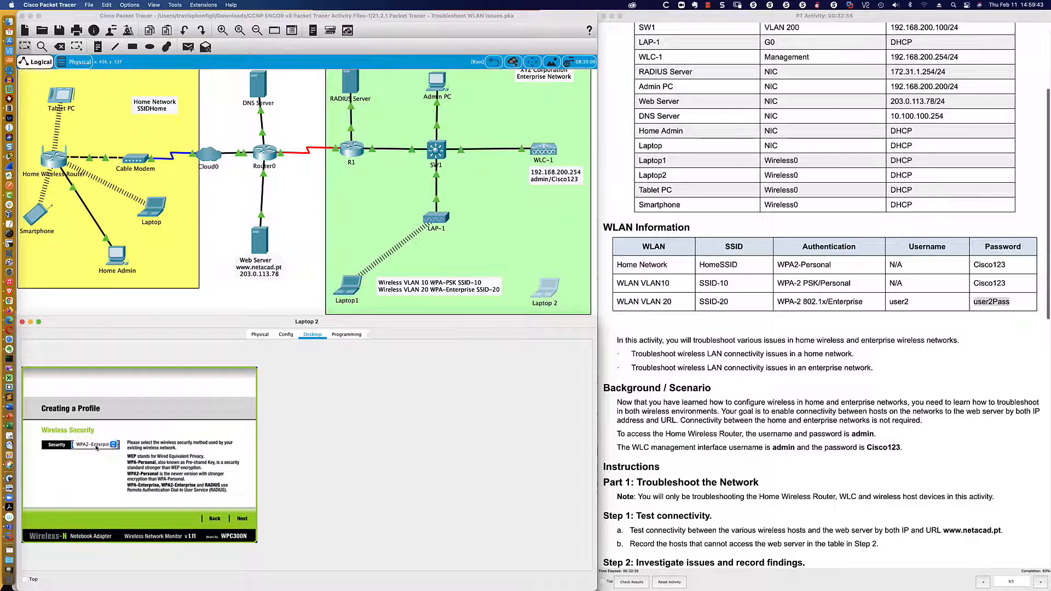
pyautogui.click(236, 520)
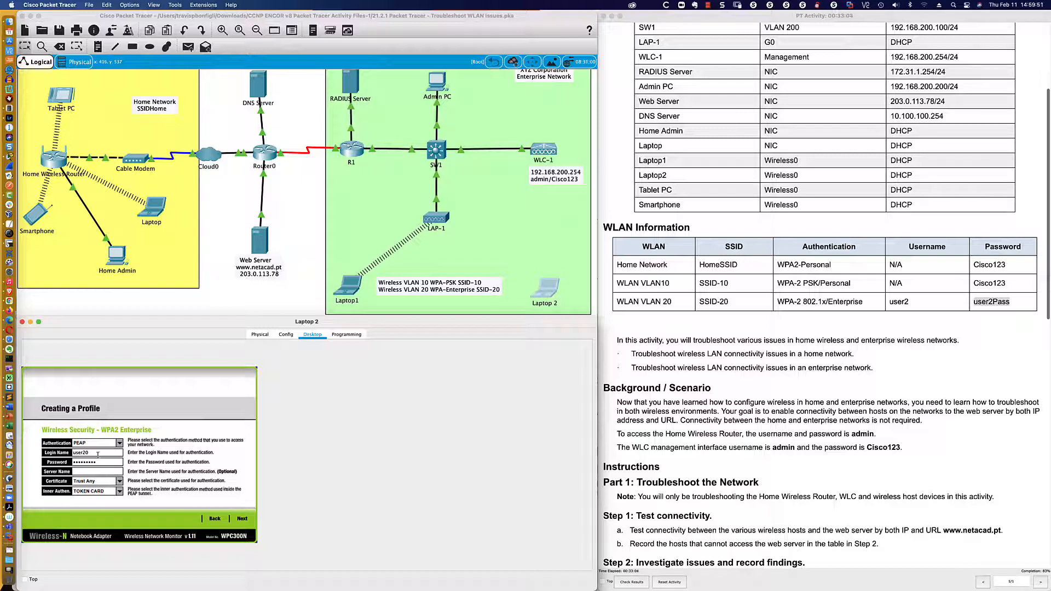
# - Enter the VLAN 20 login name and password, then confirm the new SSID-20 profile
pyautogui.click(92, 453)
pyautogui.press('Tab')
pyautogui.write('user2Pass')
pyautogui.click(100, 472)
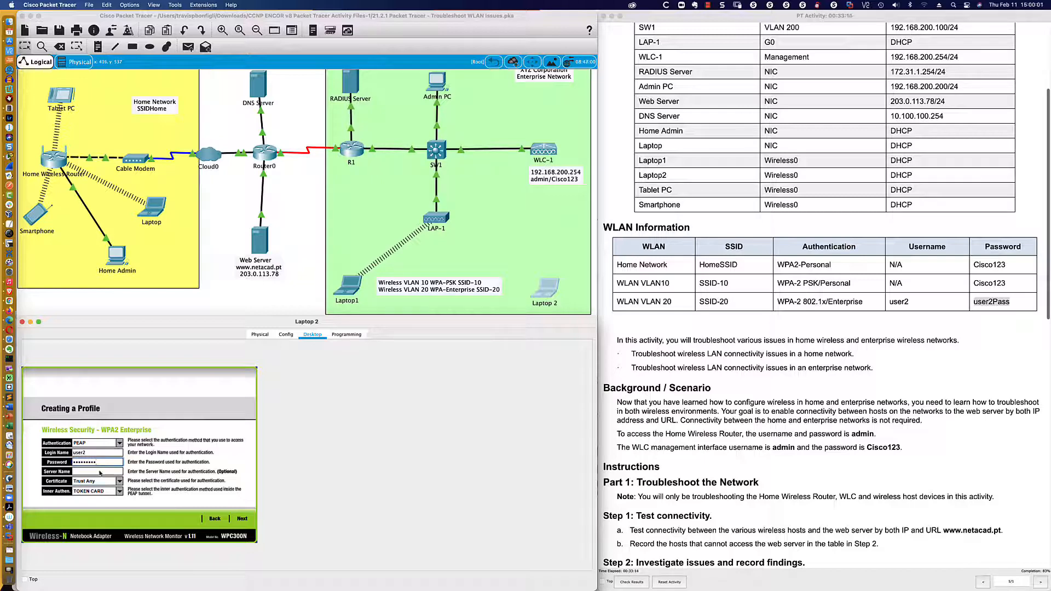
pyautogui.click(244, 519)
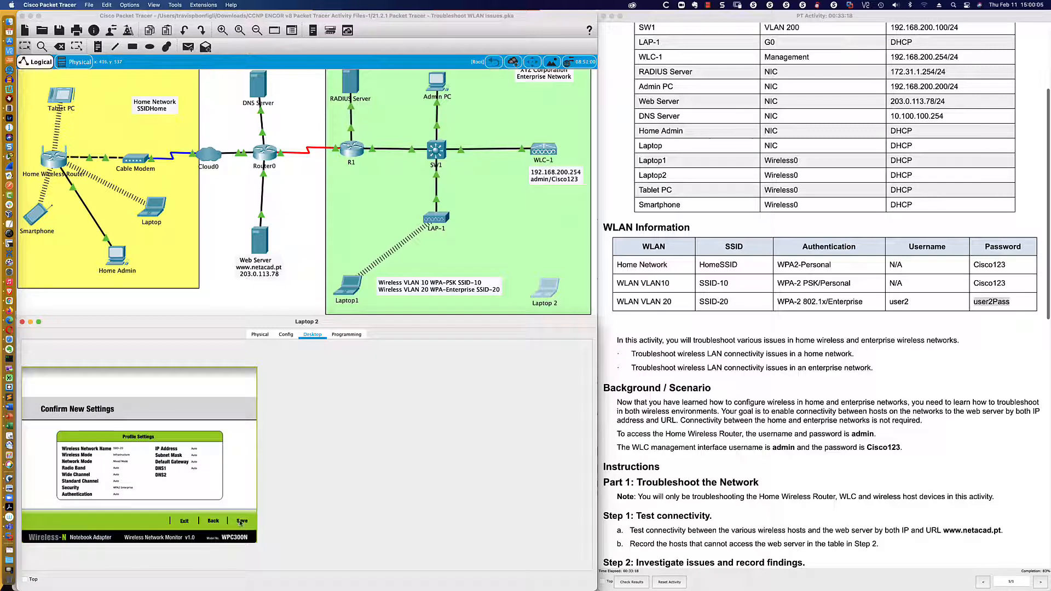
pyautogui.click(241, 522)
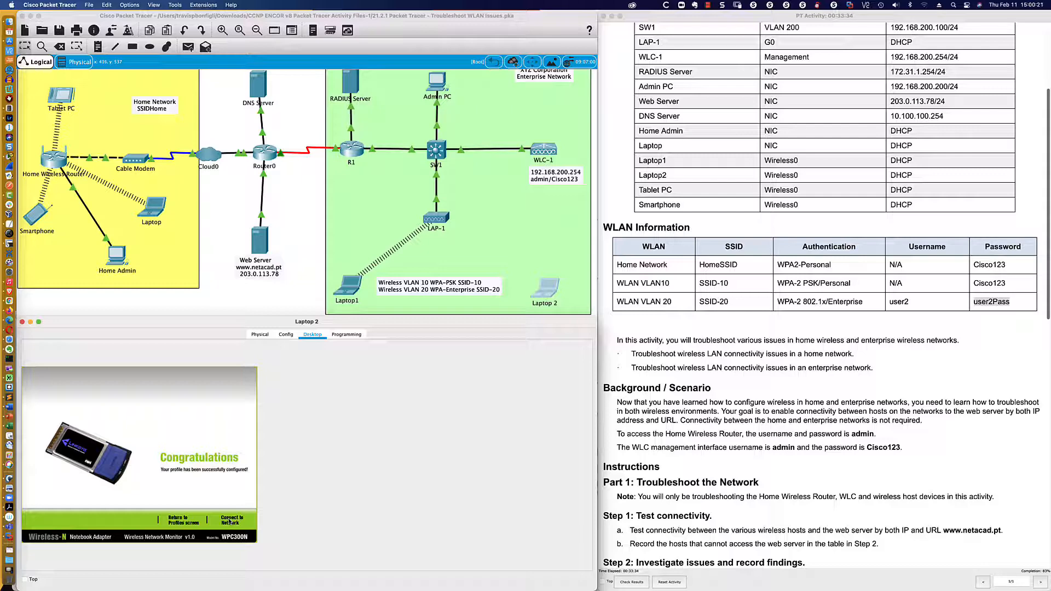
# - Connect Laptop 2 to SSID-20 with the new profile and check its Config and Programming tabs
pyautogui.click(230, 522)
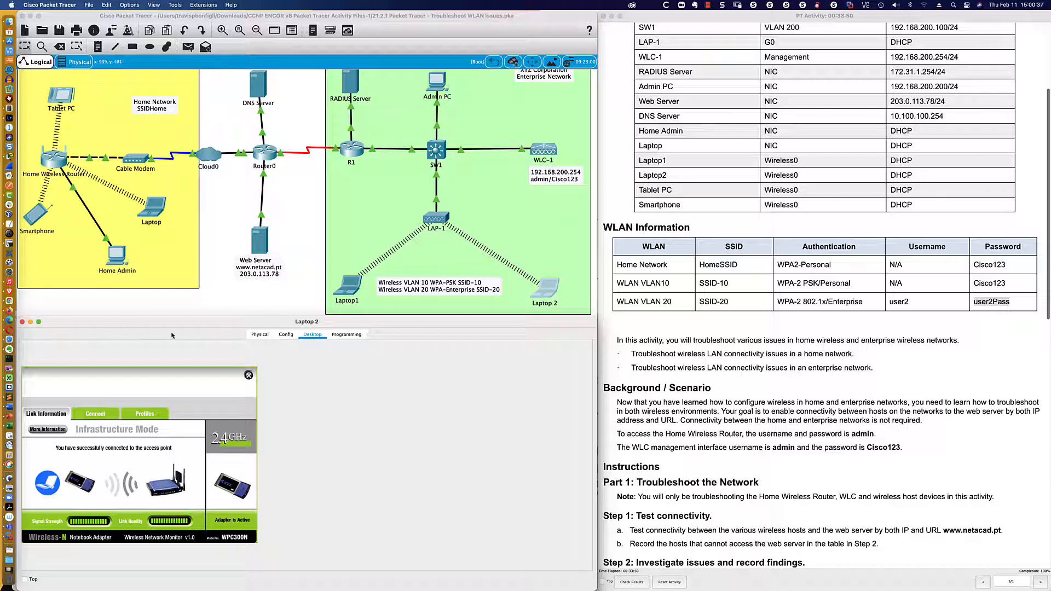
pyautogui.click(286, 335)
pyautogui.click(346, 335)
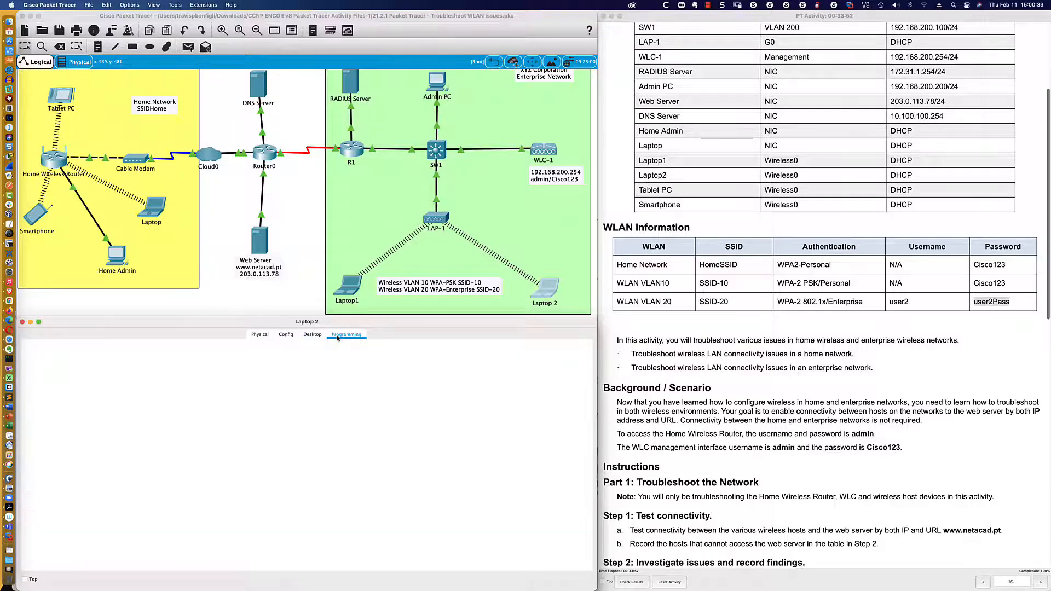
# - Ping the web server at 203.0.113.78 from Laptop 2's command prompt
pyautogui.click(310, 336)
pyautogui.click(249, 376)
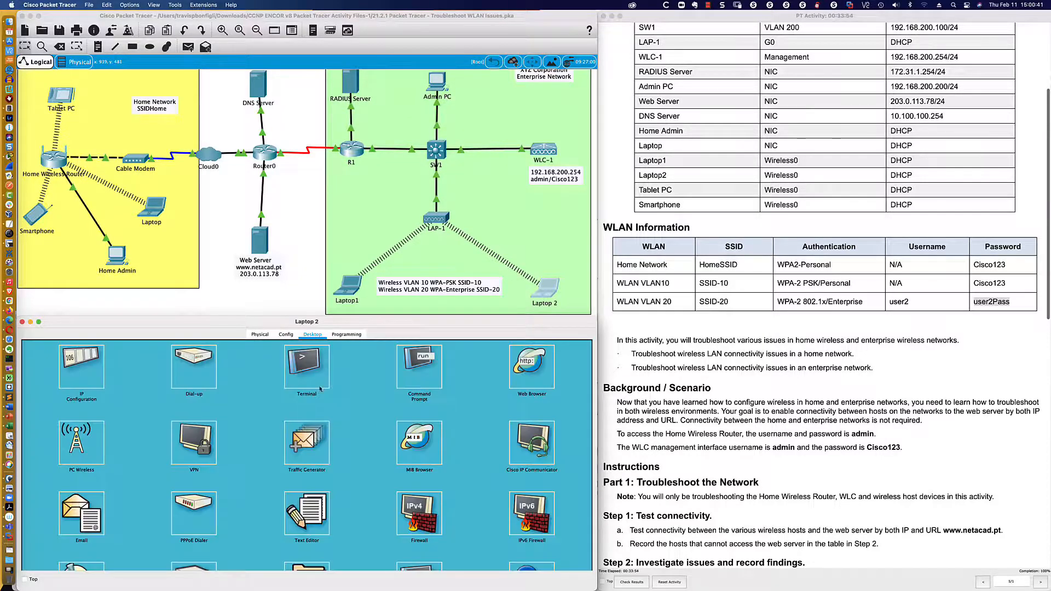
pyautogui.click(431, 367)
pyautogui.write('pi')
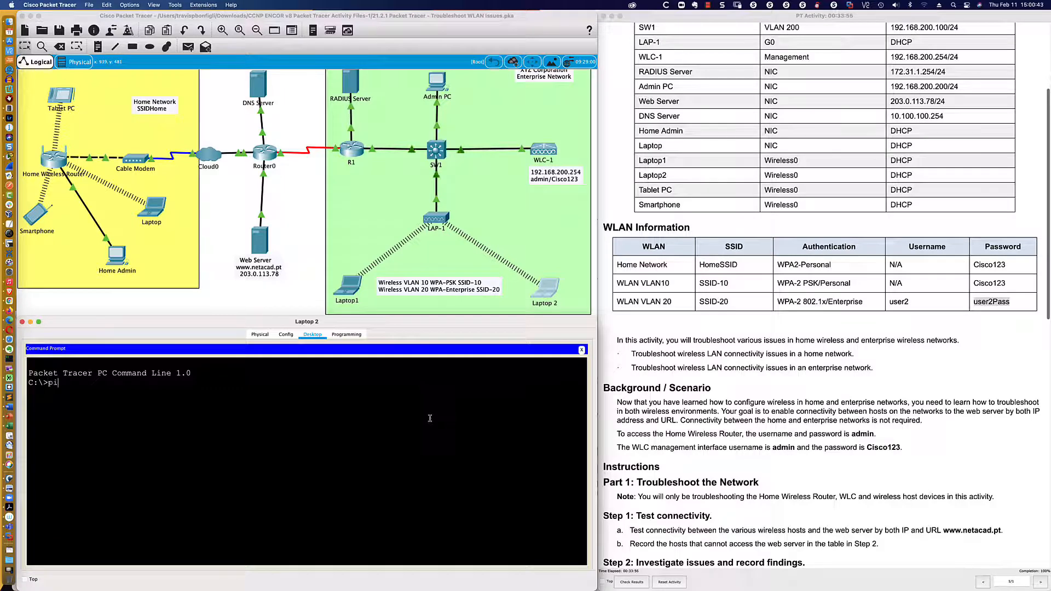
pyautogui.write('ng 203.0.113.78')
pyautogui.press('Return')
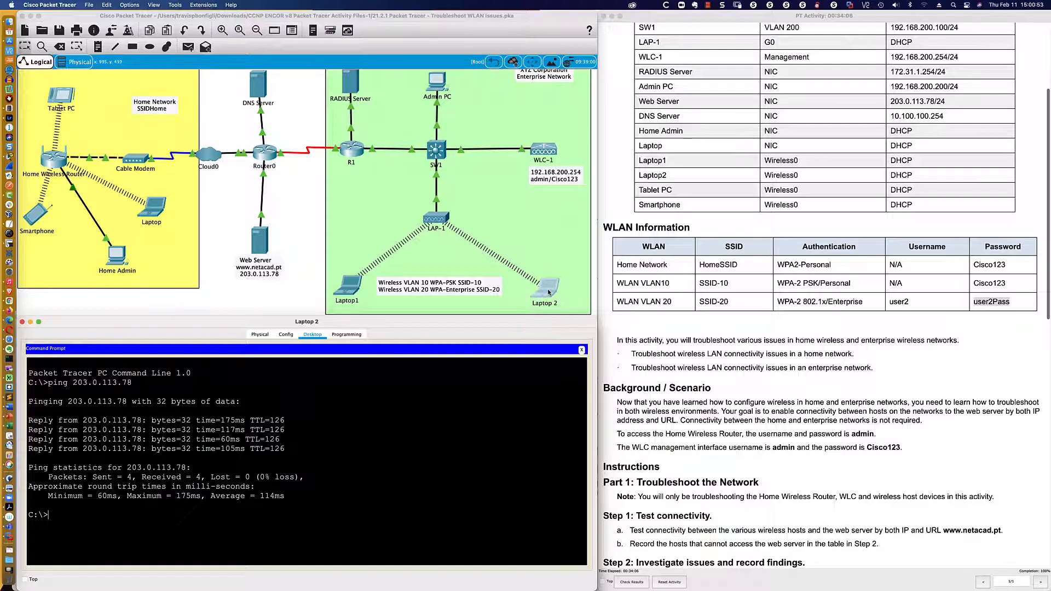
# - Browse Laptop 2 to 203.0.113.78 and open the Image link, then nudge the Home Admin device
pyautogui.click(581, 349)
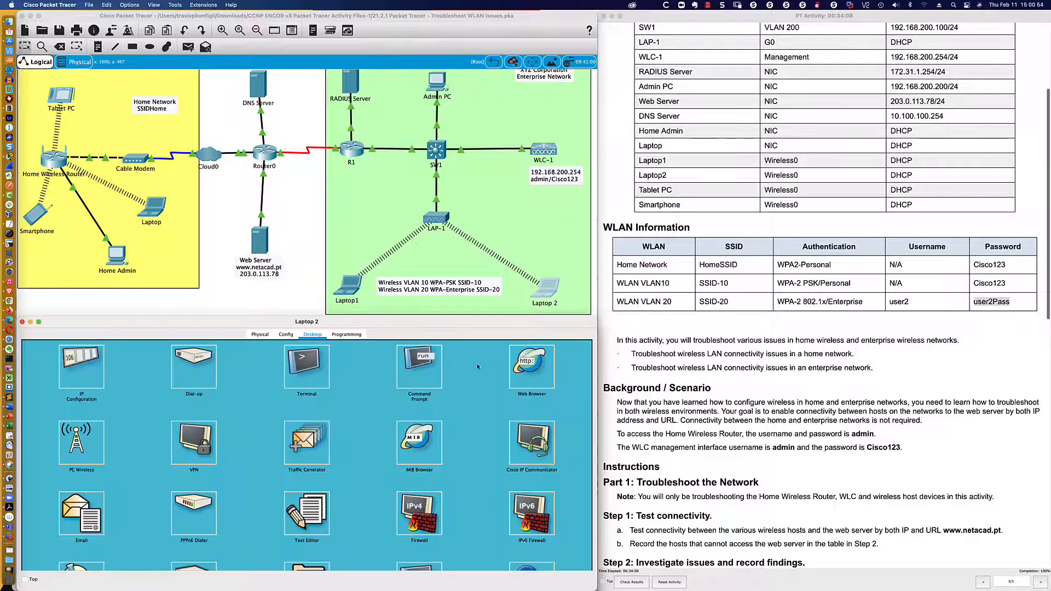
pyautogui.click(539, 370)
pyautogui.click(269, 363)
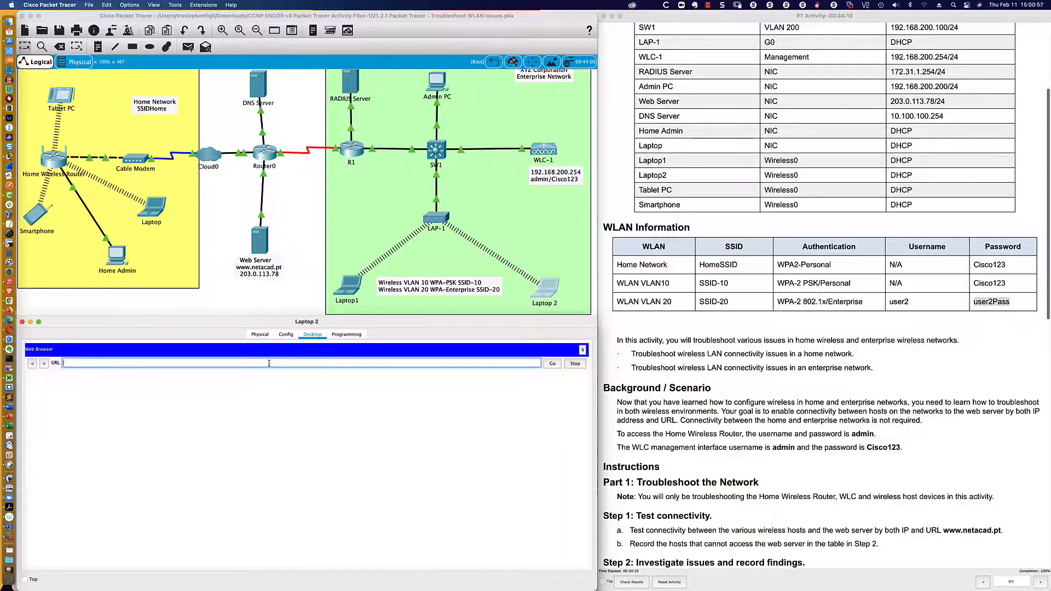
pyautogui.write('203.0.113.78')
pyautogui.press('Return')
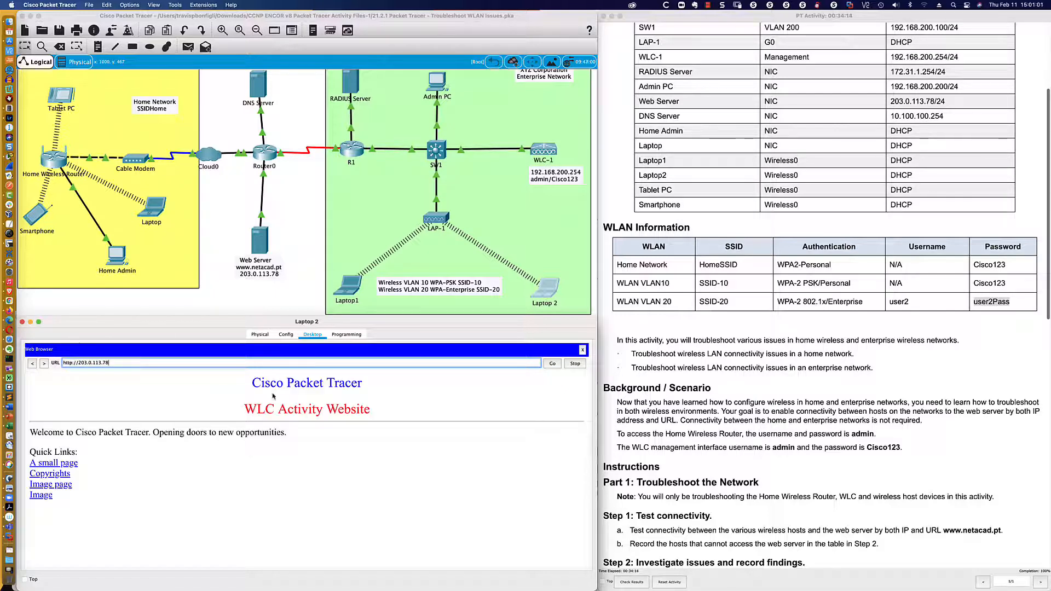
pyautogui.click(49, 496)
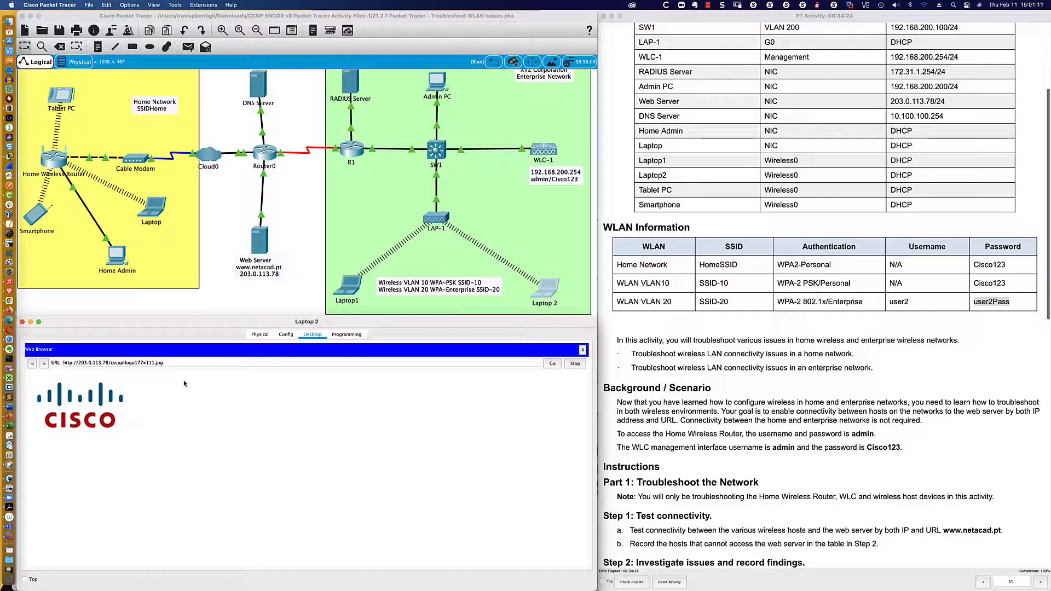
pyautogui.press('super+Tab')
pyautogui.press('super+Tab')
pyautogui.moveTo(116, 256)
pyautogui.mouseDown()
pyautogui.moveTo(99, 230)
pyautogui.moveTo(106, 253)
pyautogui.mouseUp()
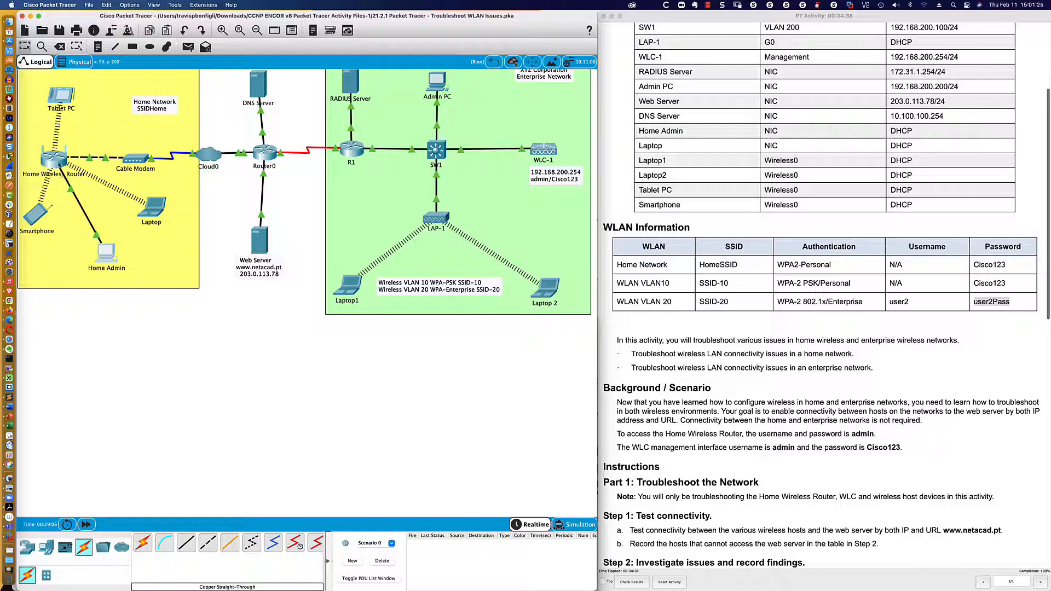
# - Load the home router page at 192.168.0.1 in the Laptop's web browser
pyautogui.click(153, 208)
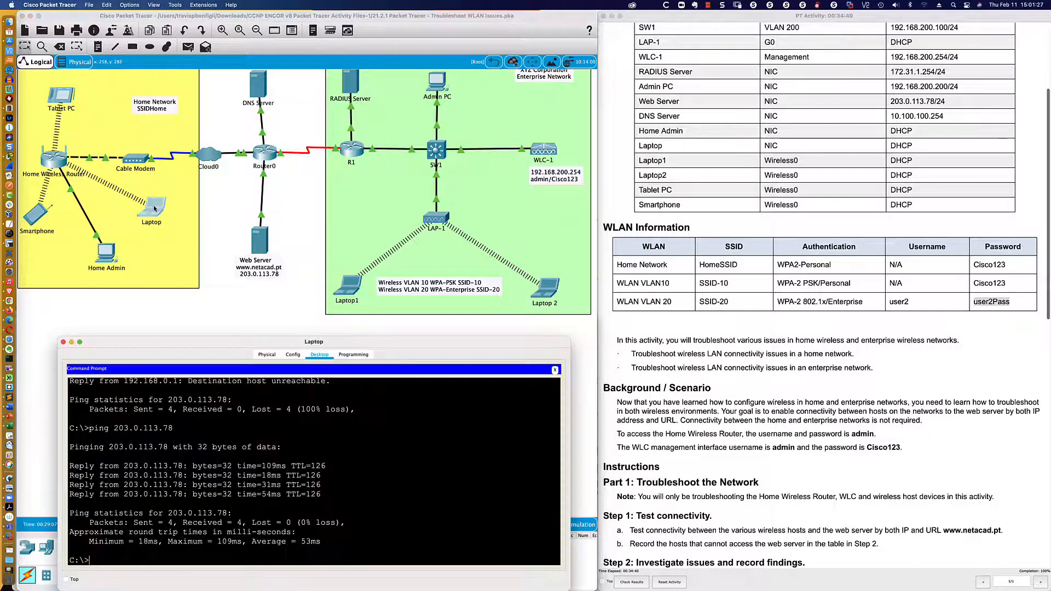
pyautogui.click(293, 355)
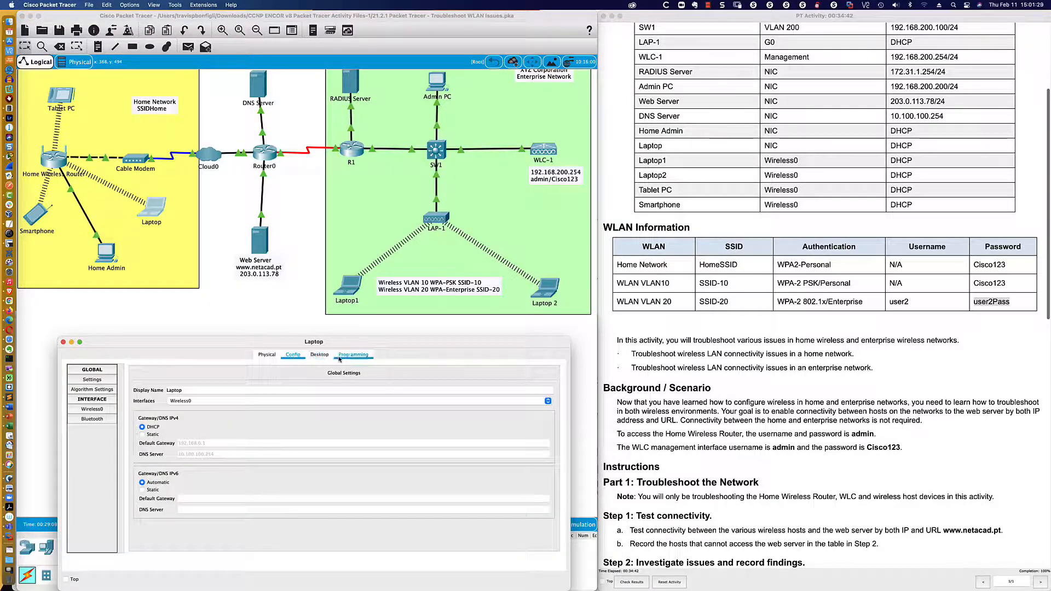
pyautogui.click(310, 356)
pyautogui.click(555, 370)
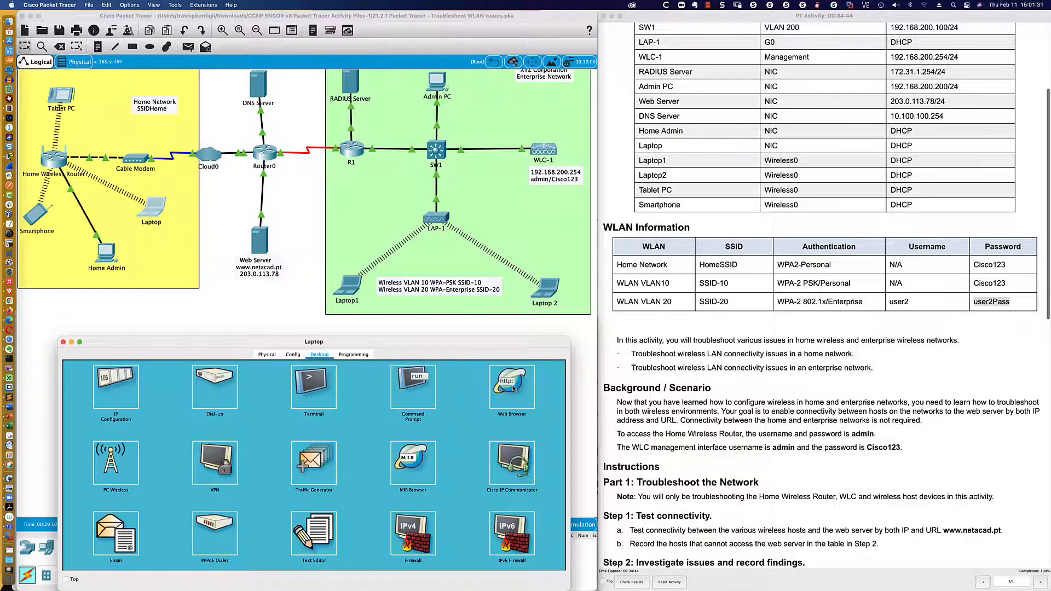
pyautogui.tripleClick(309, 383)
pyautogui.press('BackSpace')
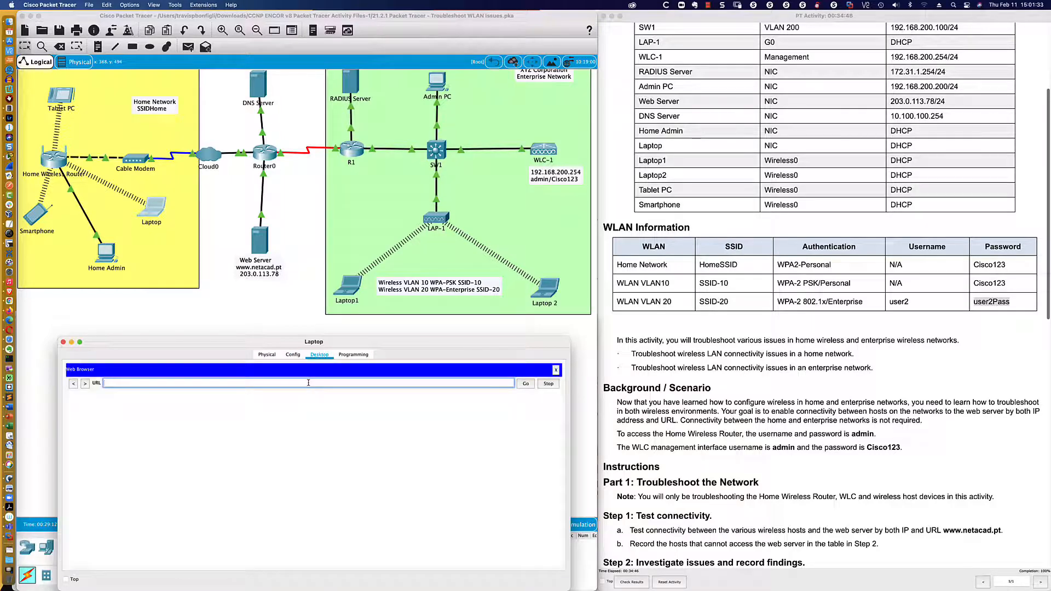
pyautogui.write('192.168.0.1')
pyautogui.press('Return')
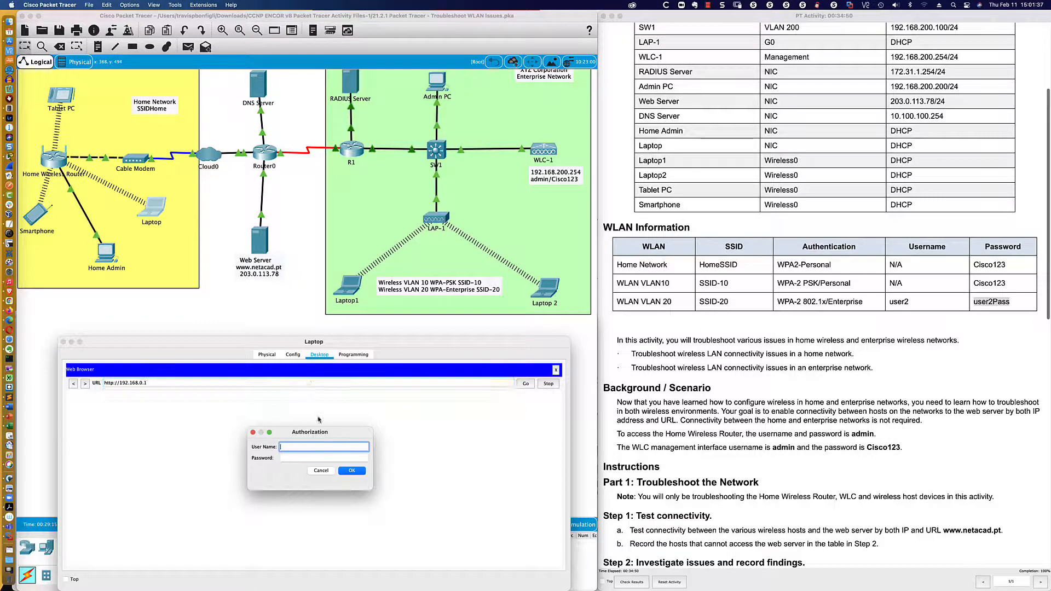
# - Log in to the home router as admin, edit the DHCP start address, and save the settings
pyautogui.click(313, 446)
pyautogui.write('admin')
pyautogui.press('Tab')
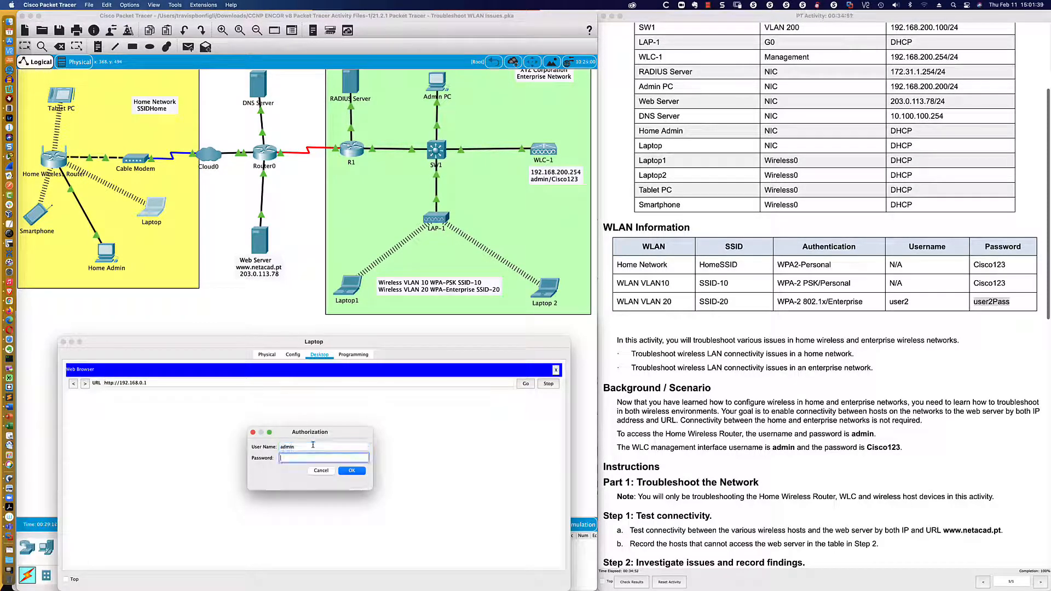
pyautogui.write('admin')
pyautogui.press('Return')
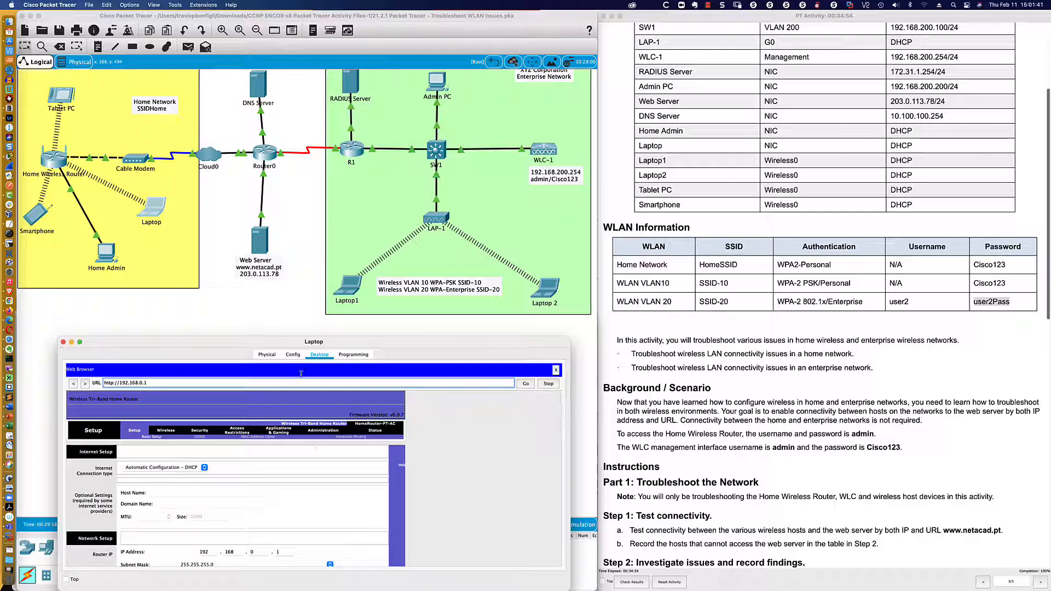
pyautogui.scroll(-1, 228, 431)
pyautogui.scroll(-5, 208, 467)
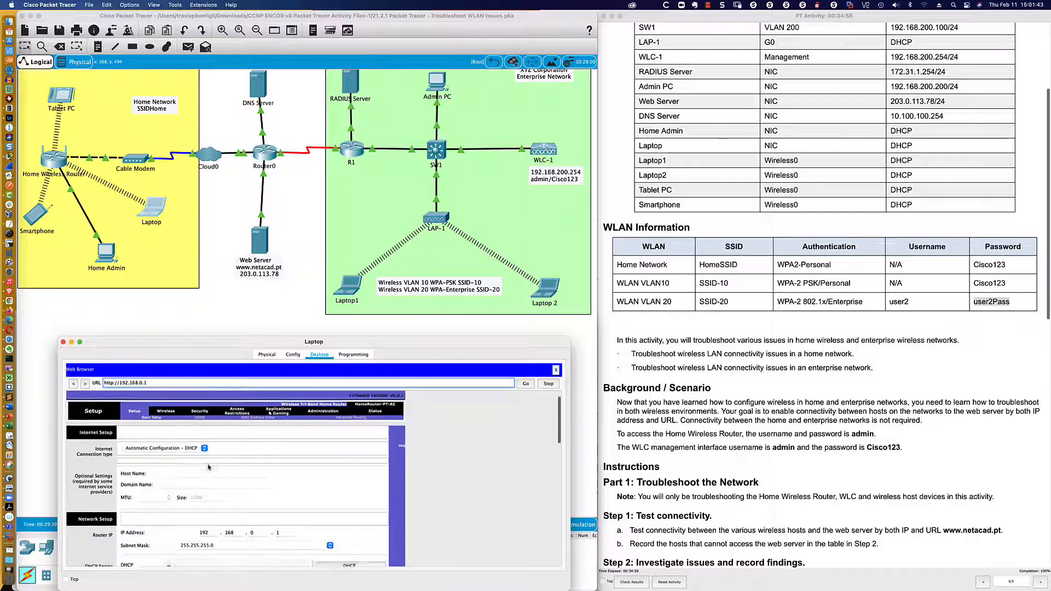
pyautogui.scroll(-4, 203, 445)
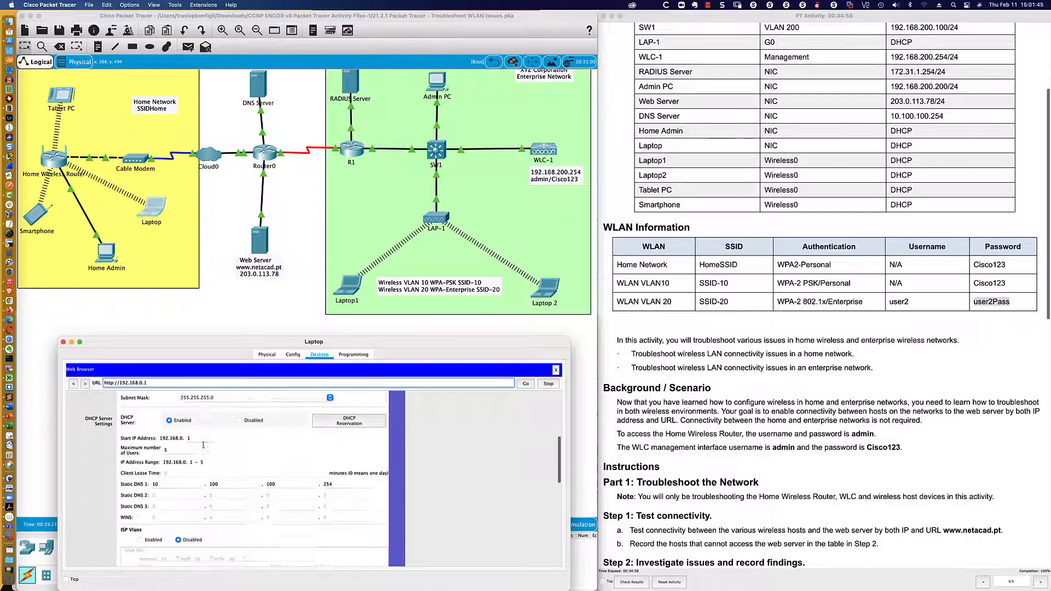
pyautogui.click(196, 412)
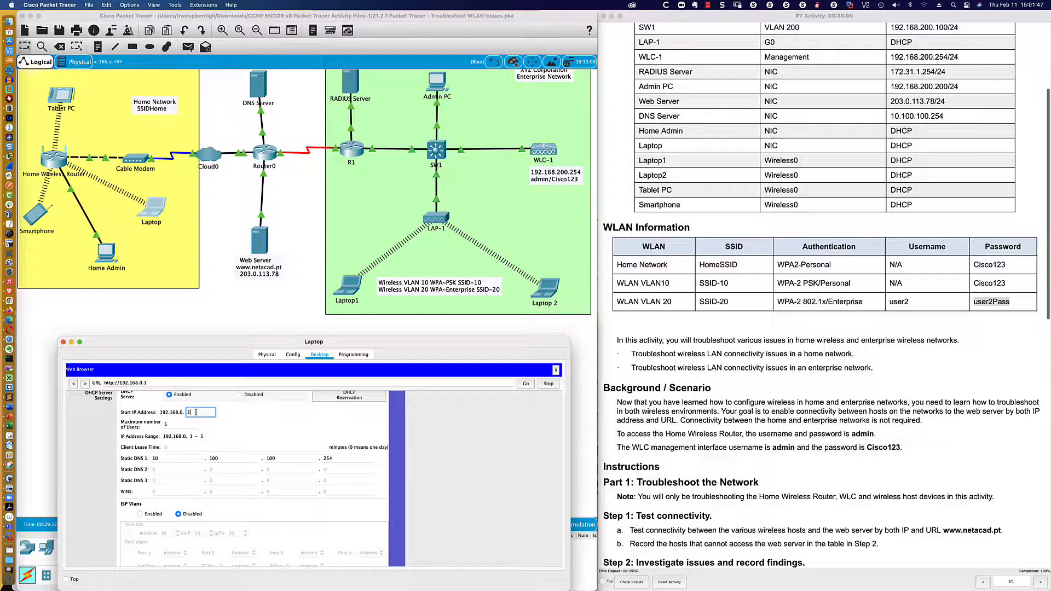
pyautogui.scroll(-10, 247, 482)
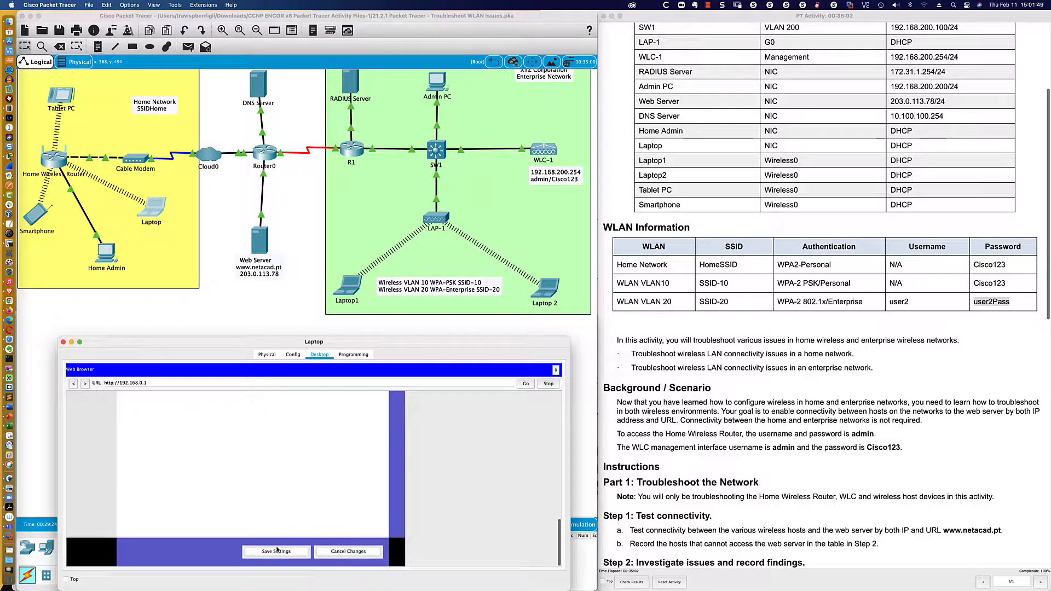
pyautogui.click(277, 551)
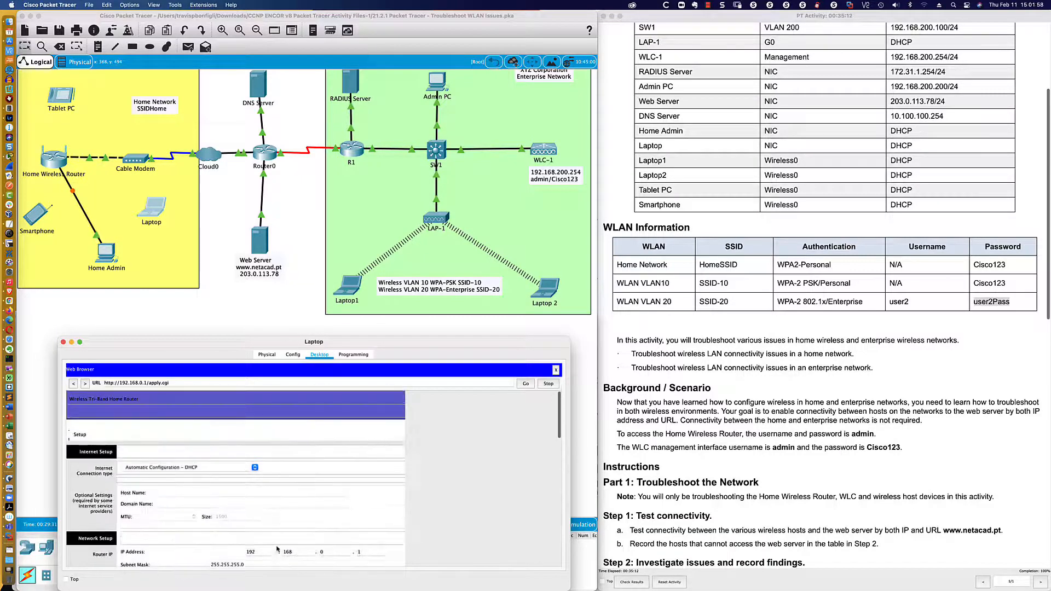
# - Set the Internet connection type to Static IP, save, and dismiss the IP address error
pyautogui.click(255, 467)
pyautogui.click(204, 474)
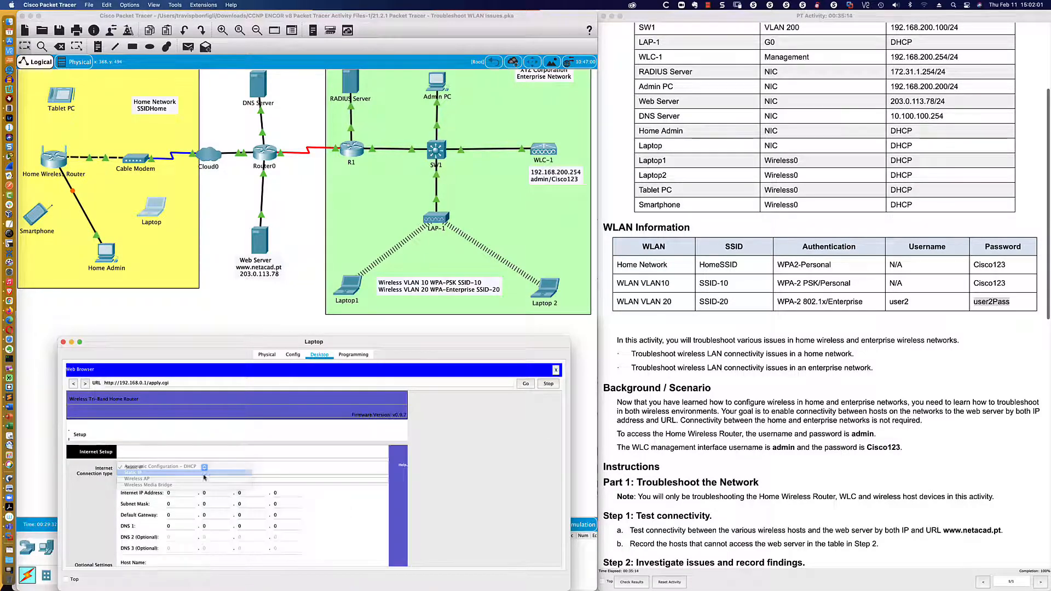
pyautogui.scroll(-15, 262, 520)
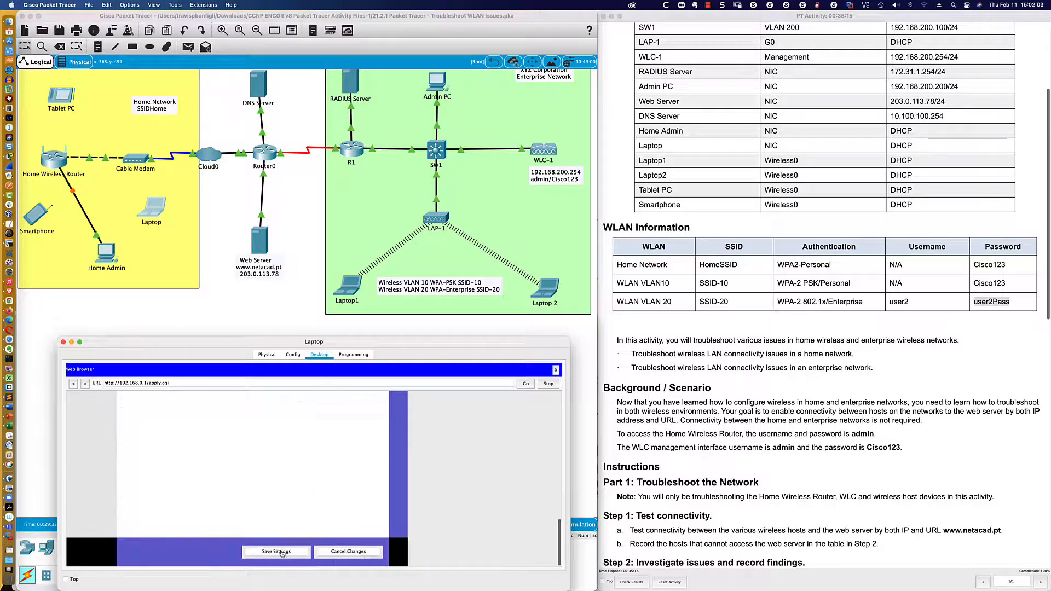
pyautogui.click(283, 552)
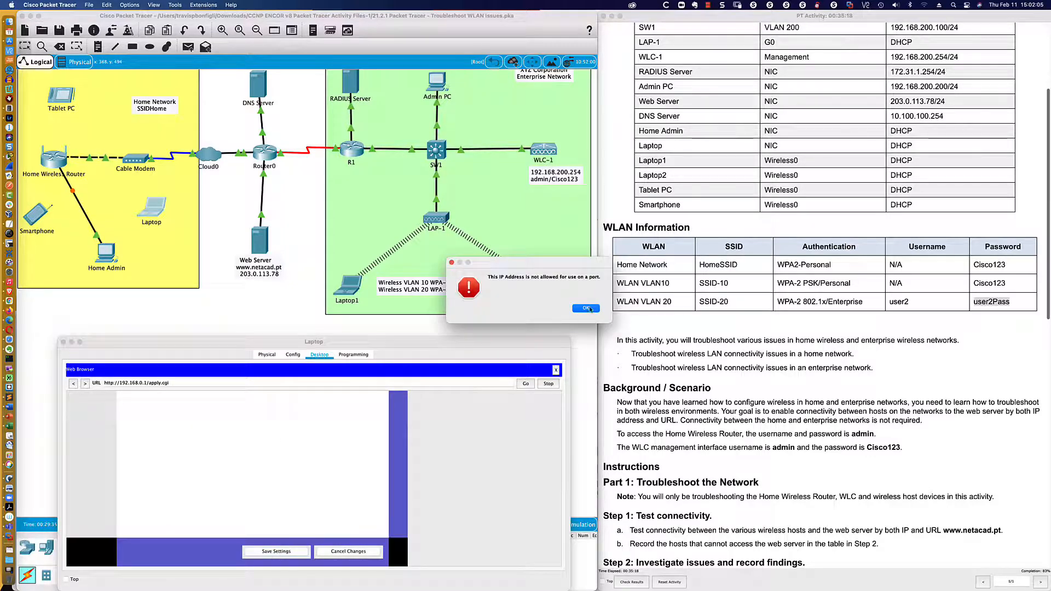
pyautogui.press('Return')
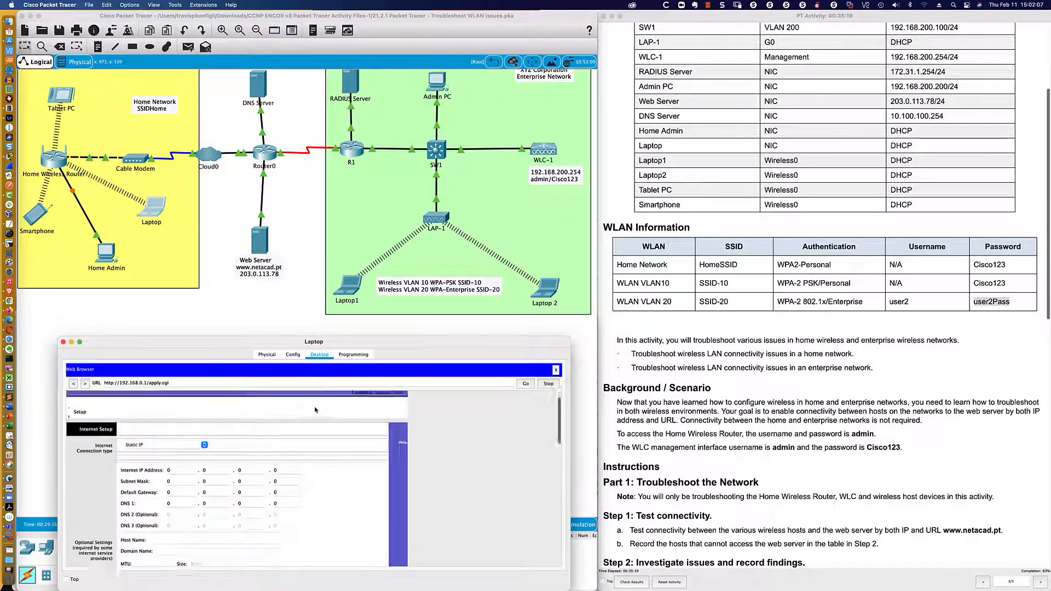